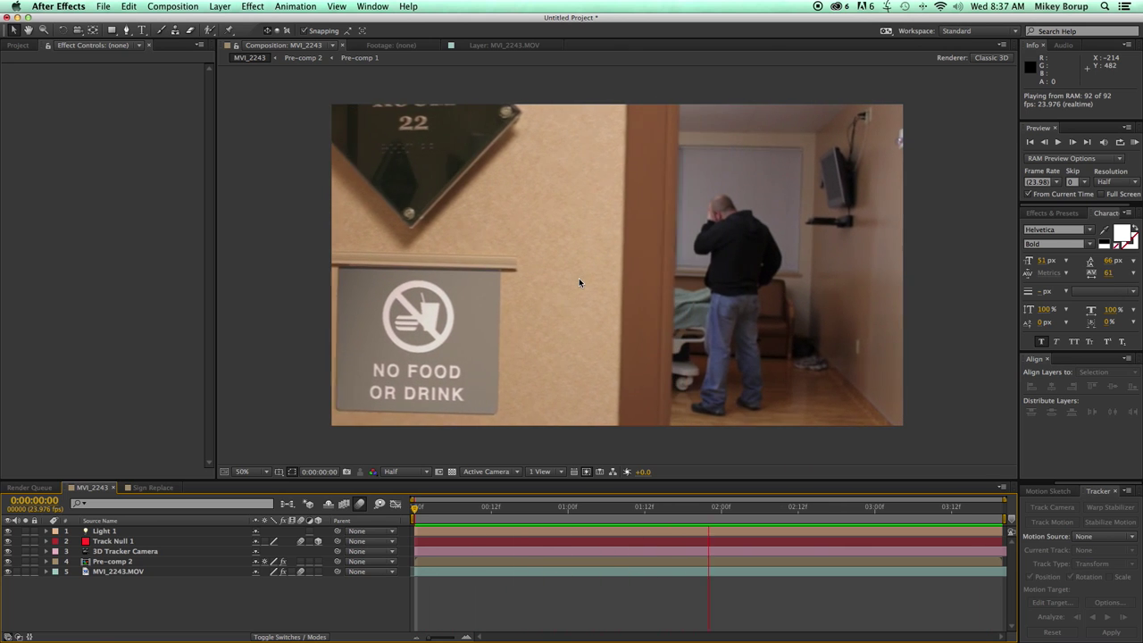
Stop the preview, switch to the Sign Replace composition and select the MVI_2243.MOV layer.
left_click(496, 632)
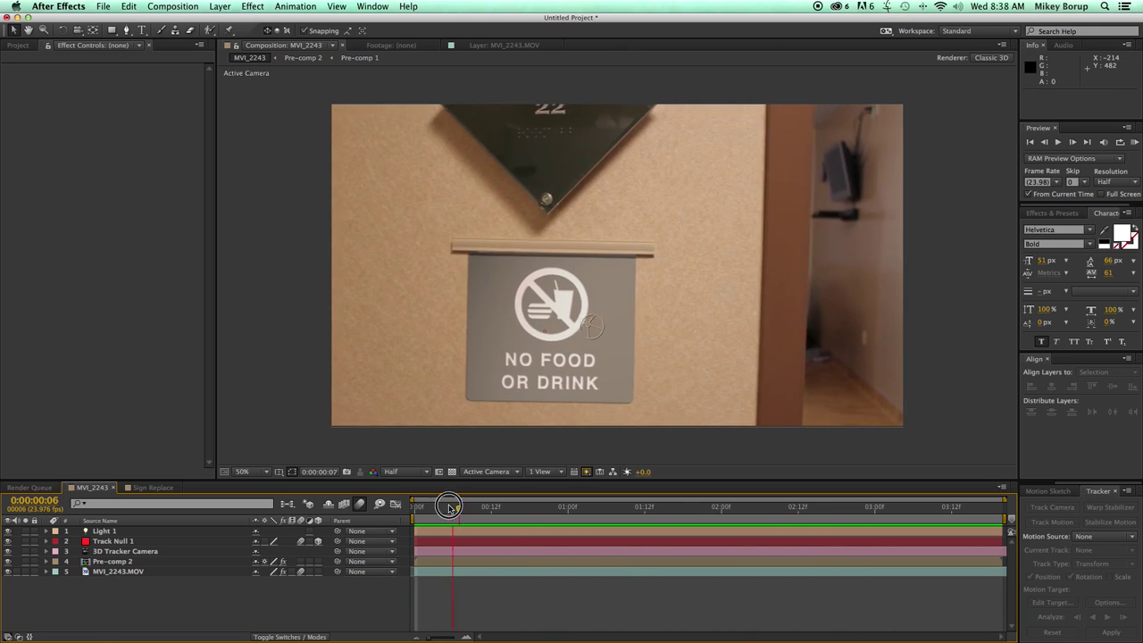
left_click(150, 487)
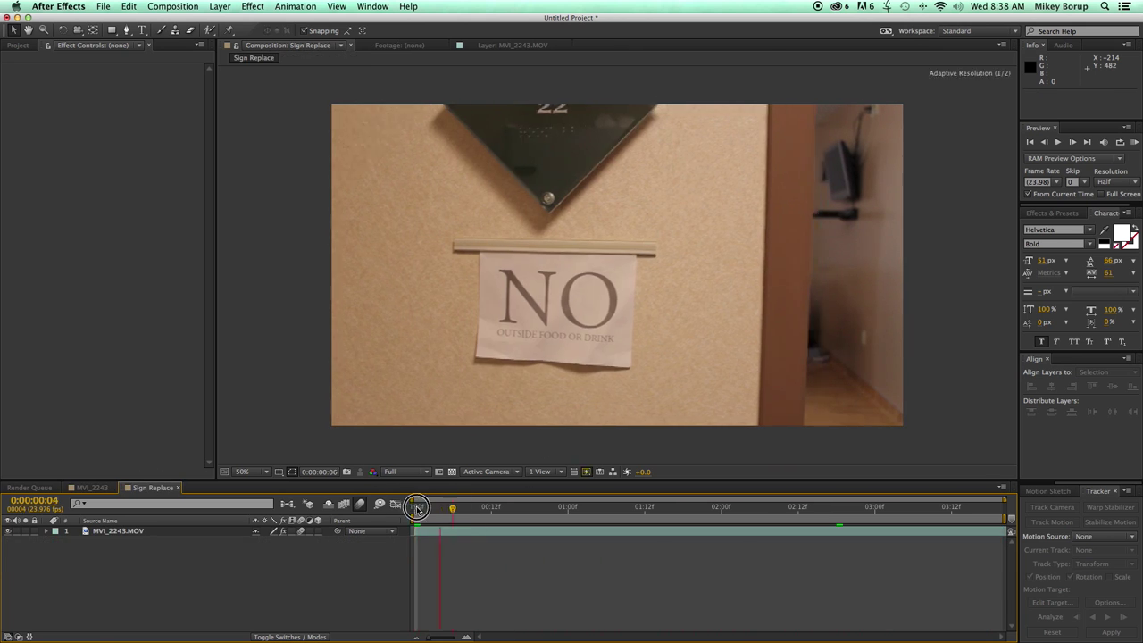
left_click_drag(437, 507, 410, 514)
left_click(460, 531)
left_click(476, 554)
left_click(472, 530)
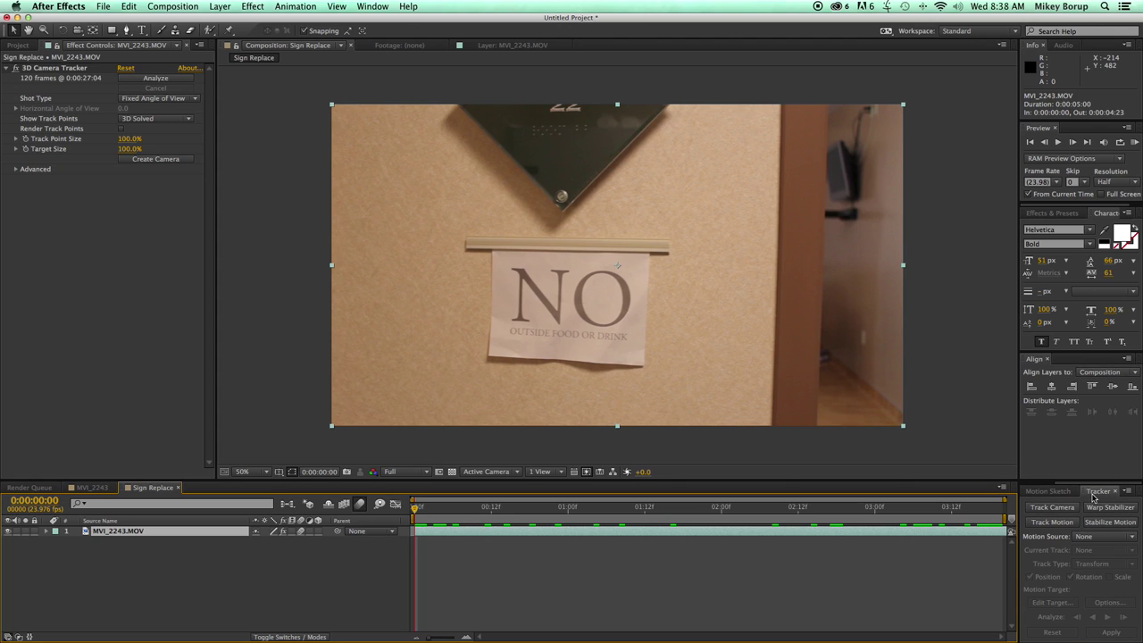
Restore the Tracker panel and widen the side panels and timeline area.
left_click(370, 7)
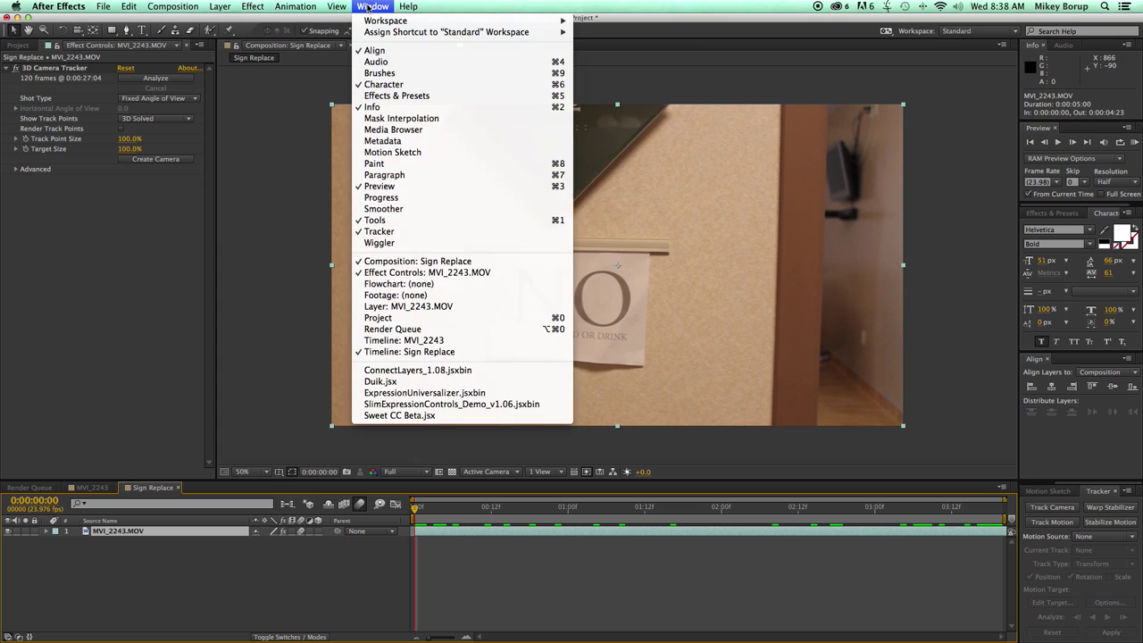
left_click(409, 233)
left_click(374, 7)
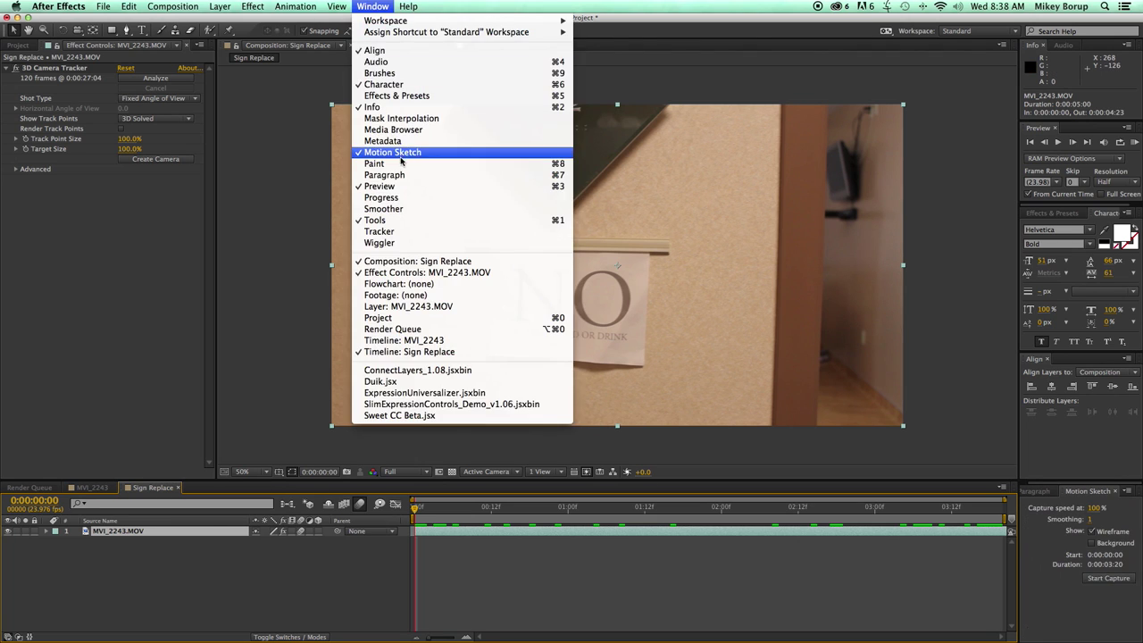
left_click(390, 232)
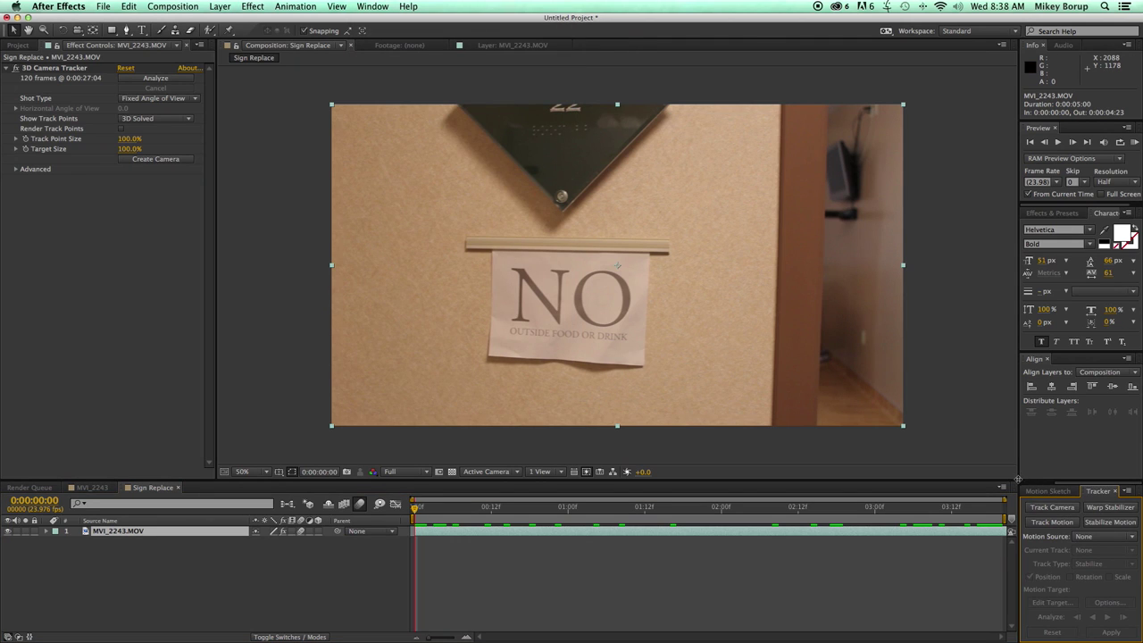
left_click_drag(1018, 479, 959, 418)
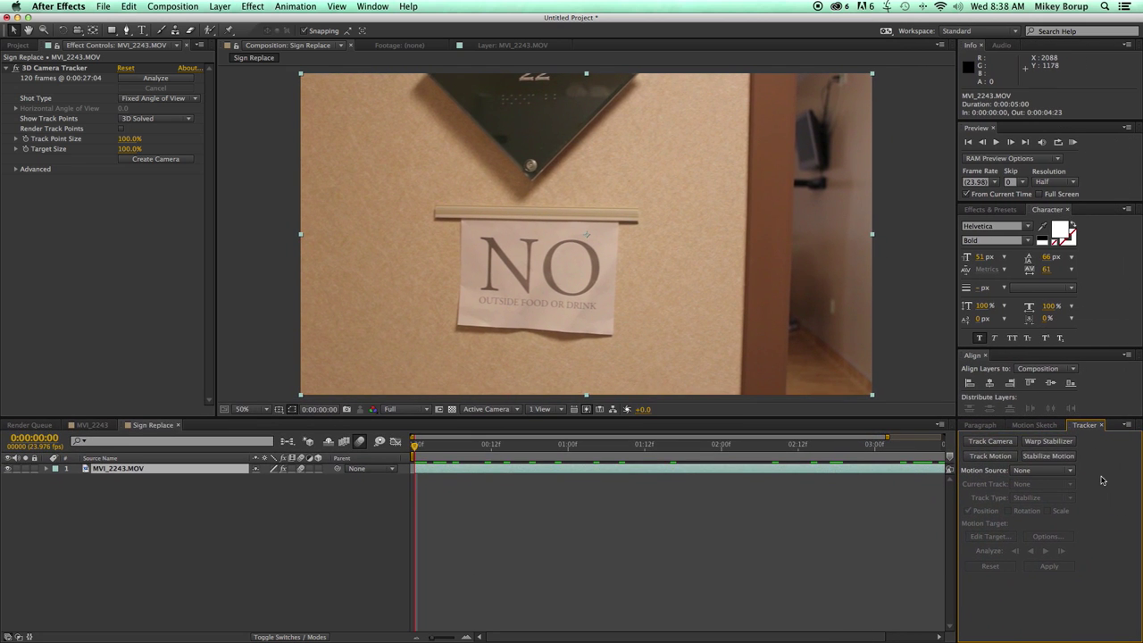
Run Track Camera on MVI_2243.MOV so the 3D Camera Tracker analyzes and solves it.
left_click(998, 443)
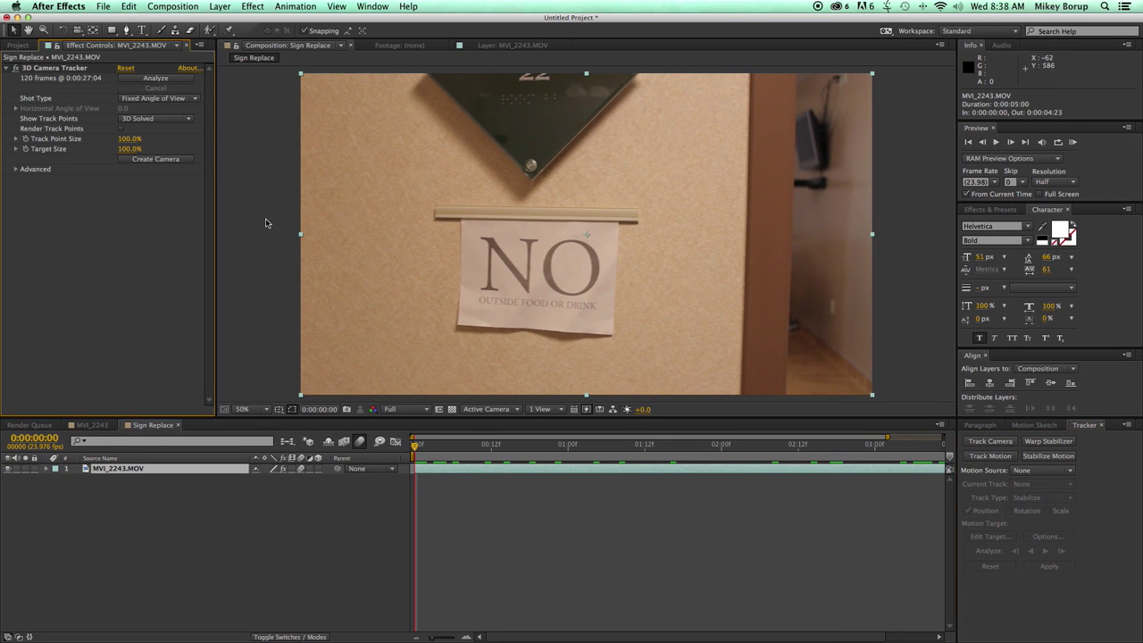
left_click(138, 81)
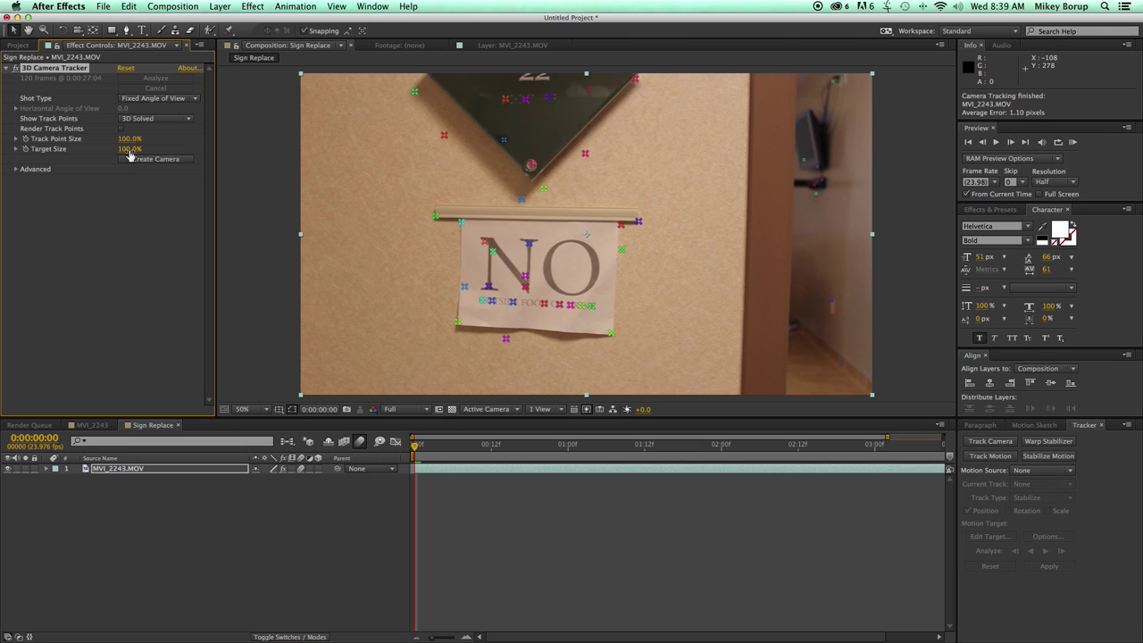
Set the 3D Camera Tracker Target Size to 9% and Track Point Size to 180%.
left_click_drag(129, 154, 83, 152)
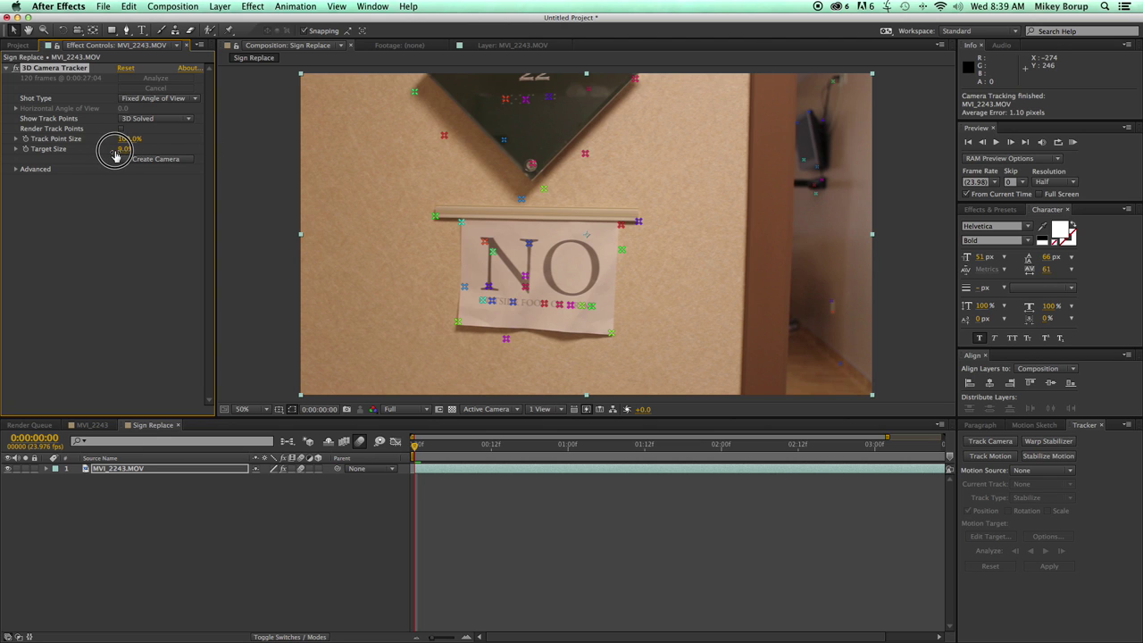
left_click_drag(143, 140, 183, 141)
mouse_move(418, 448)
left_mouse_down()
mouse_move(931, 462)
mouse_move(639, 438)
mouse_move(489, 441)
mouse_move(956, 444)
mouse_move(861, 421)
mouse_move(436, 437)
left_mouse_up()
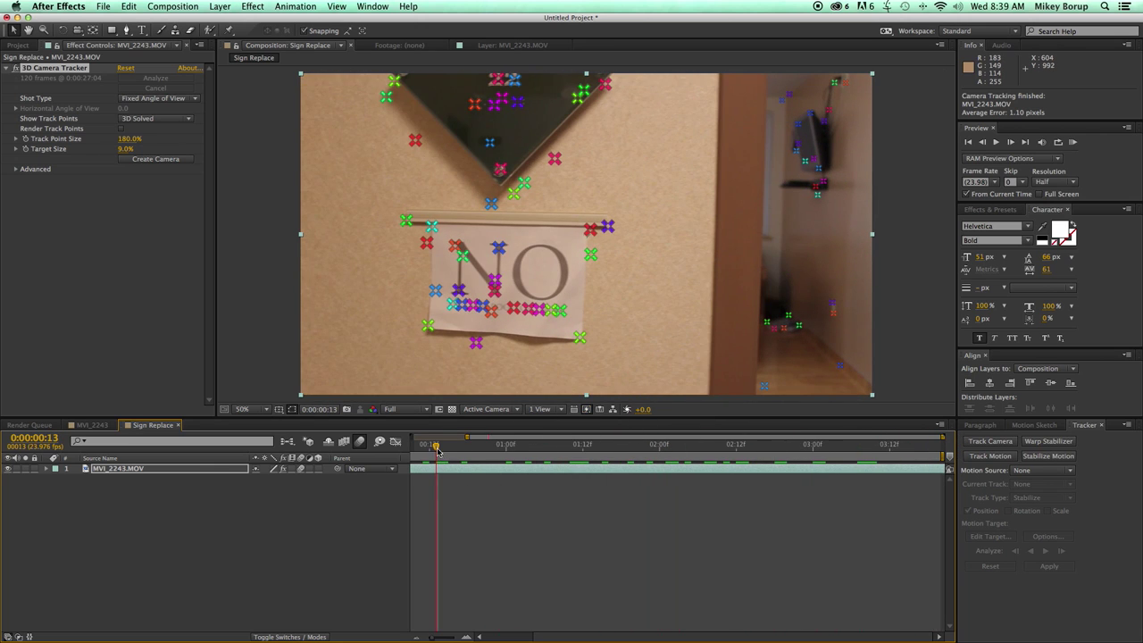
Review the track across the whole clip, ending back at the NO sign.
key("Home")
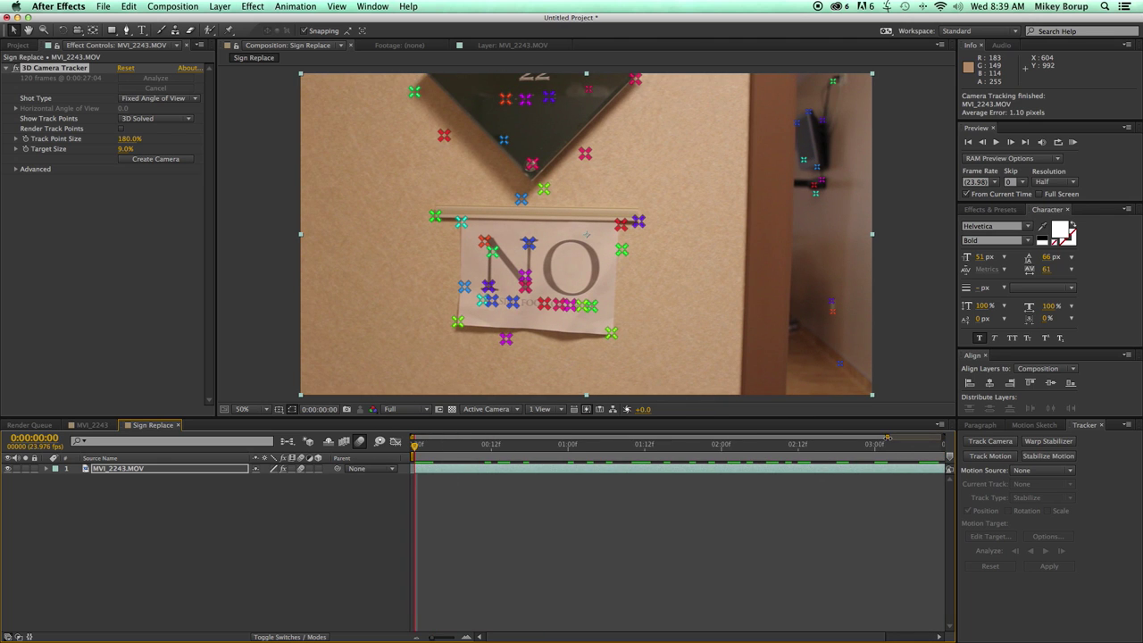
left_click_drag(887, 438, 1007, 438)
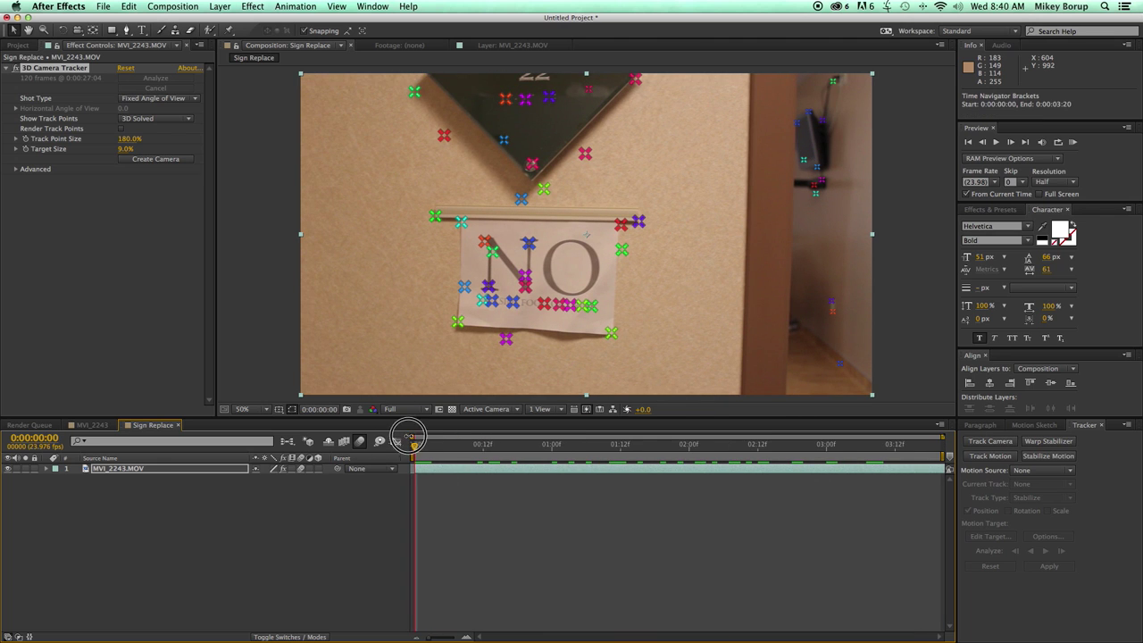
left_click_drag(415, 449, 517, 447)
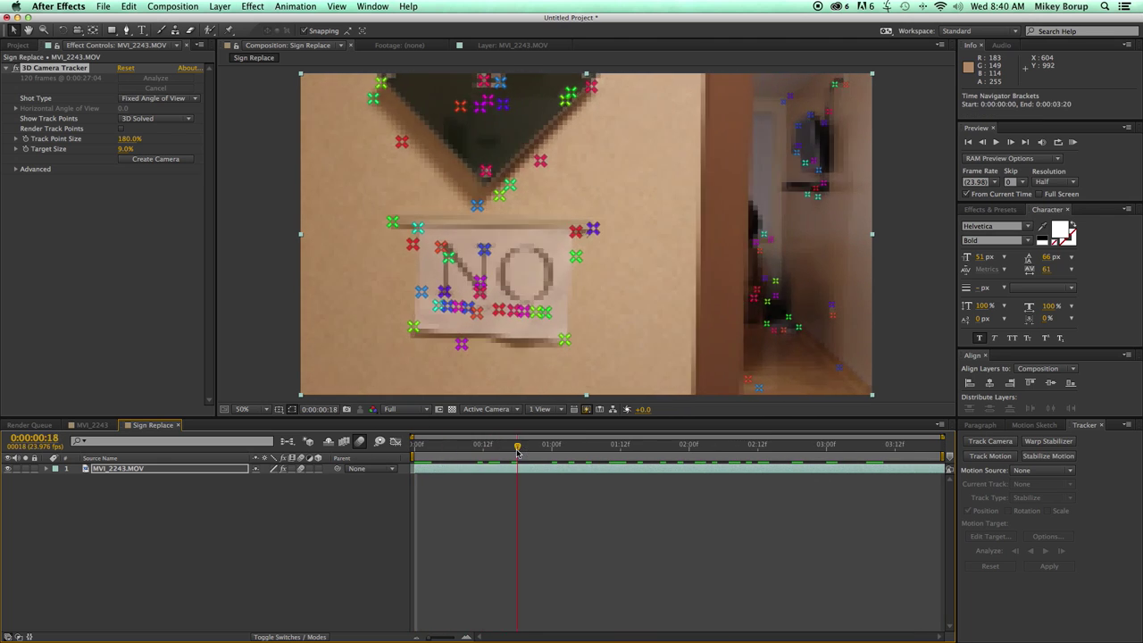
key("space")
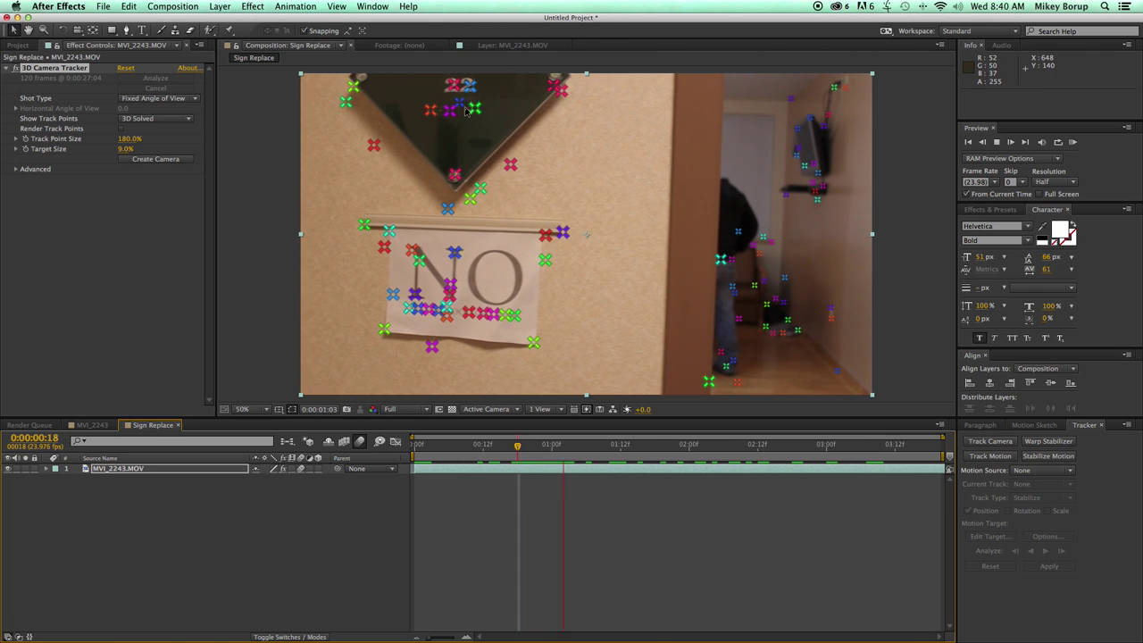
key("space")
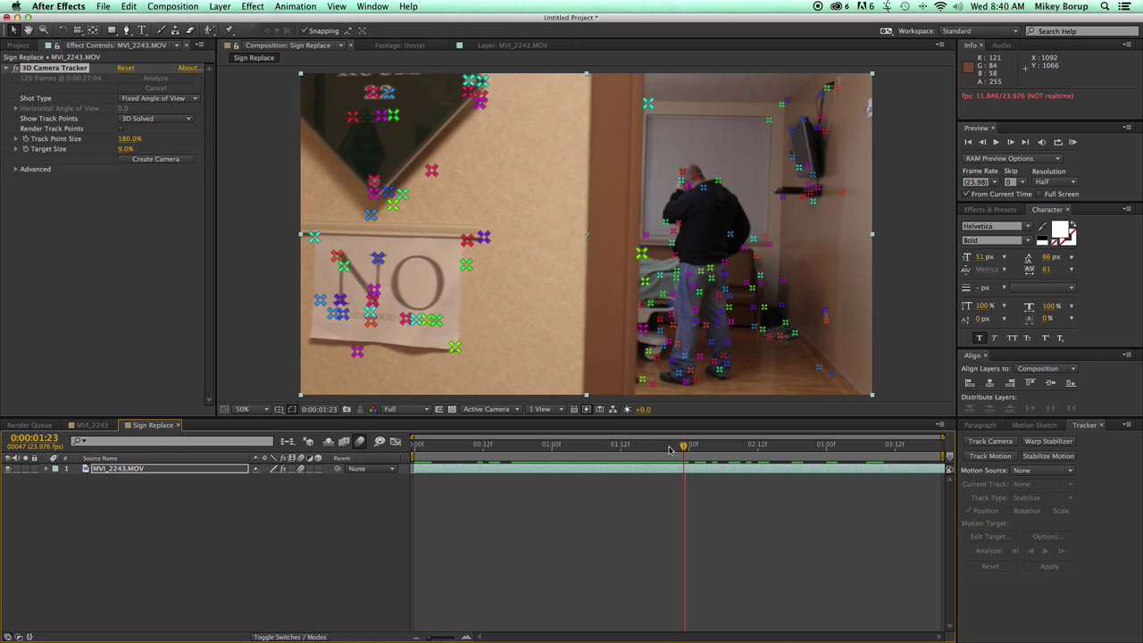
left_click_drag(676, 444, 672, 444)
key("space")
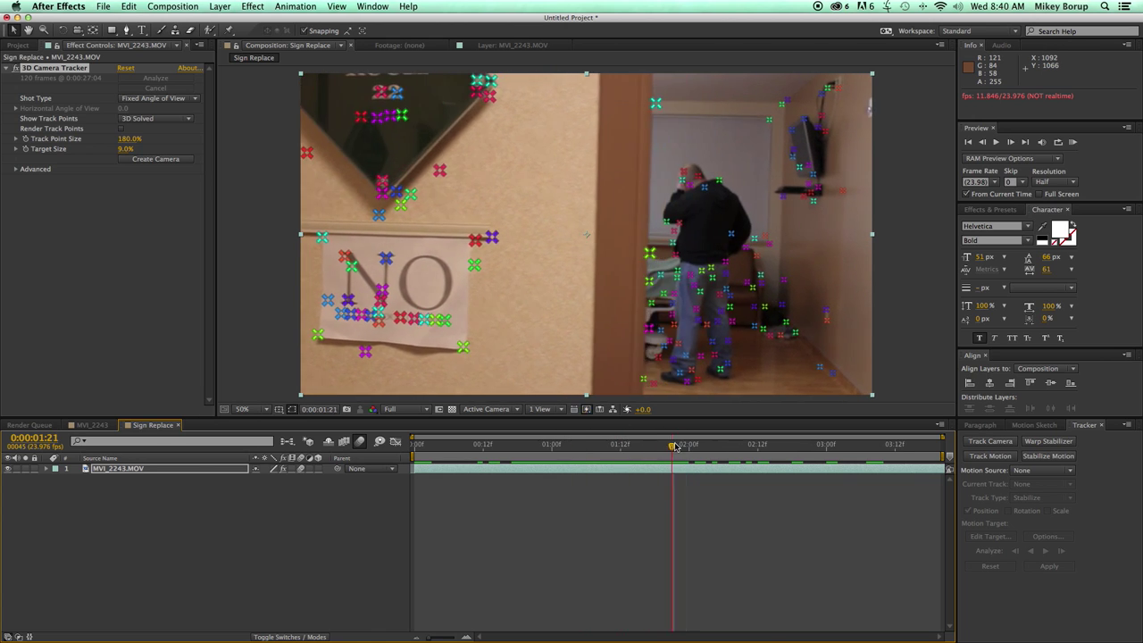
key("space")
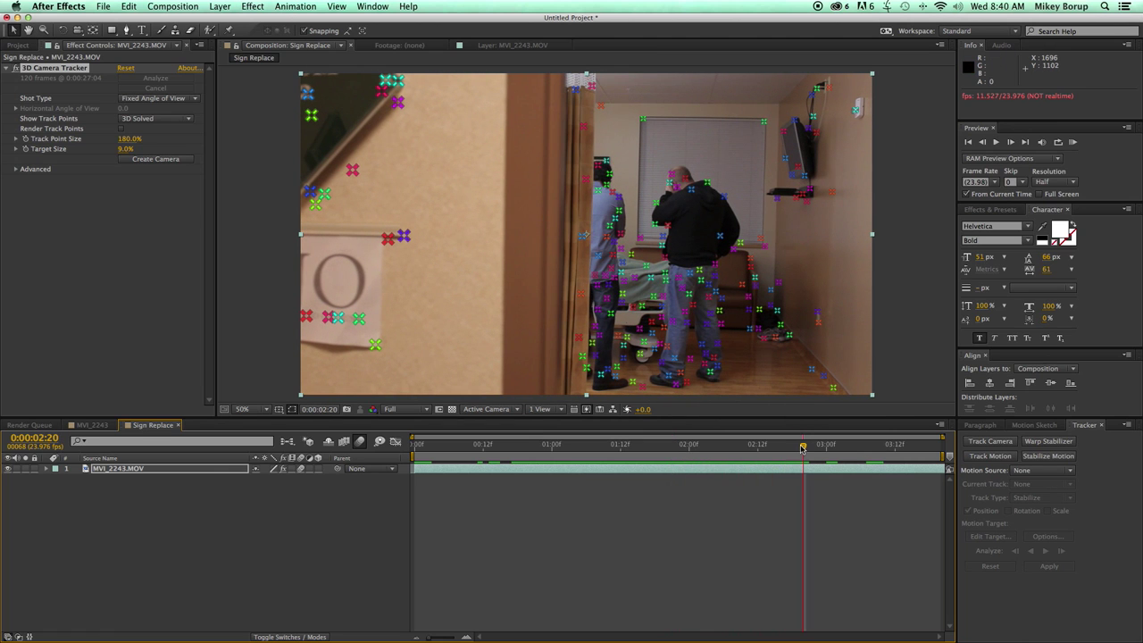
left_click_drag(802, 448, 264, 436)
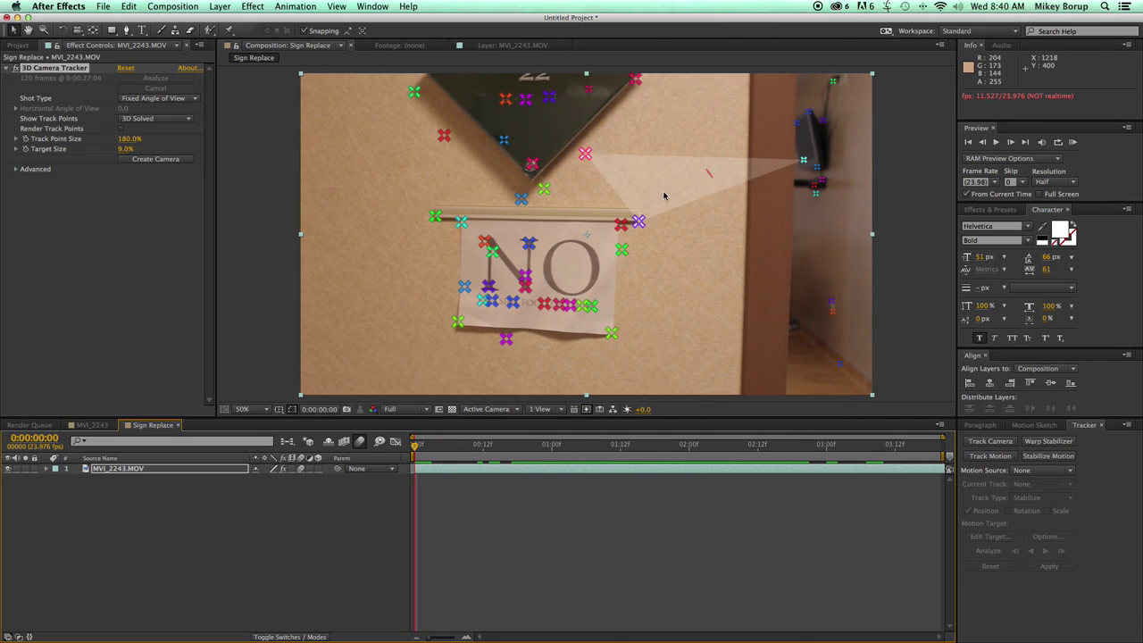
Delete the stray track points on the room 22 sign near the start and re-solve.
mouse_move(659, 164)
left_mouse_down()
mouse_move(485, 205)
mouse_move(424, 183)
mouse_move(391, 104)
mouse_move(488, 61)
mouse_move(662, 79)
left_mouse_up()
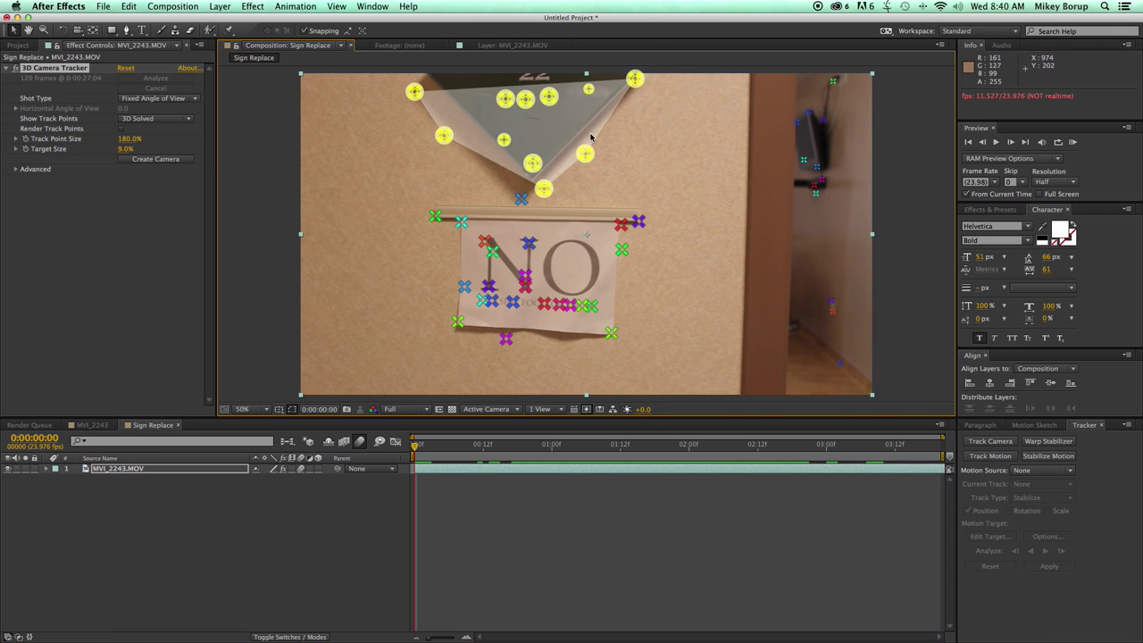
key("Delete")
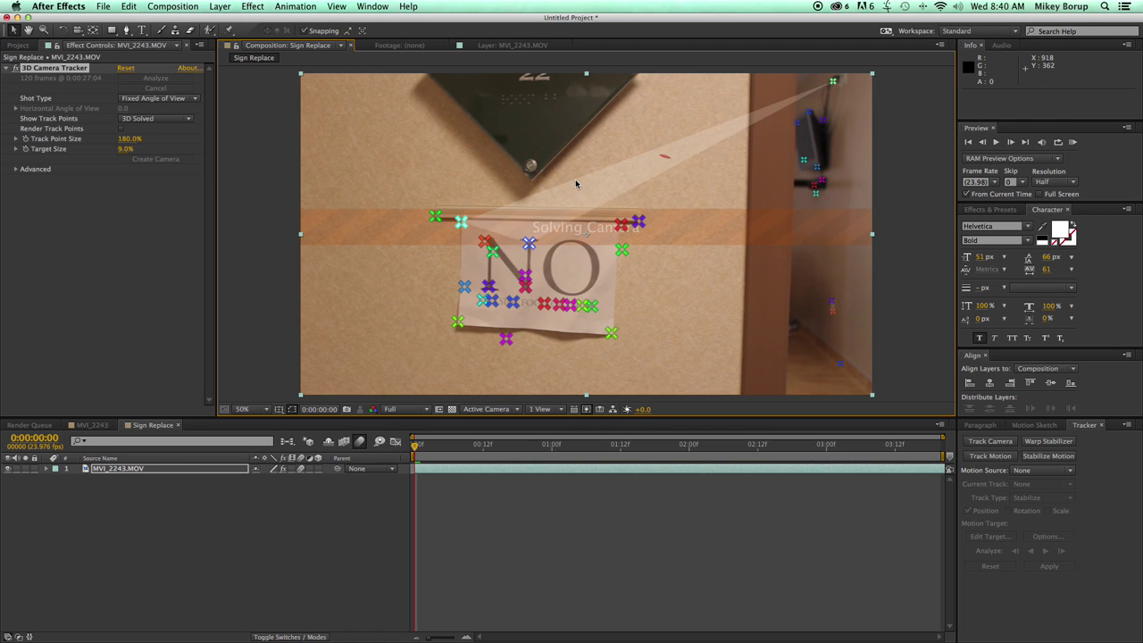
key("space")
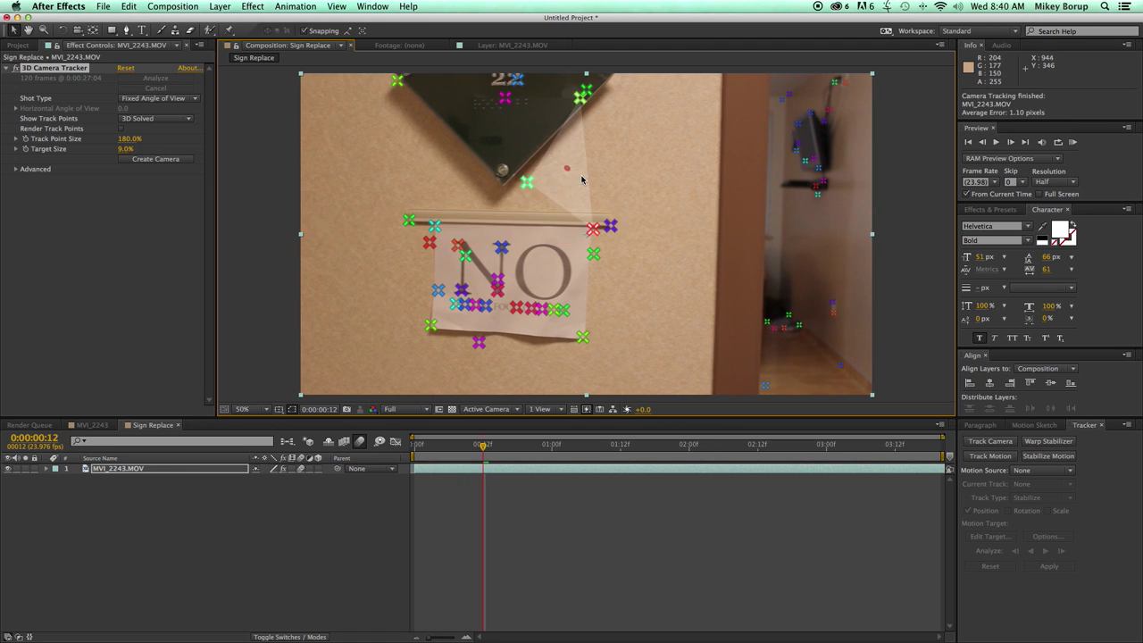
key("Page_Up")
mouse_move(628, 194)
left_mouse_down()
mouse_move(441, 189)
mouse_move(373, 114)
mouse_move(506, 45)
mouse_move(605, 59)
mouse_move(620, 103)
left_mouse_up()
key("Delete")
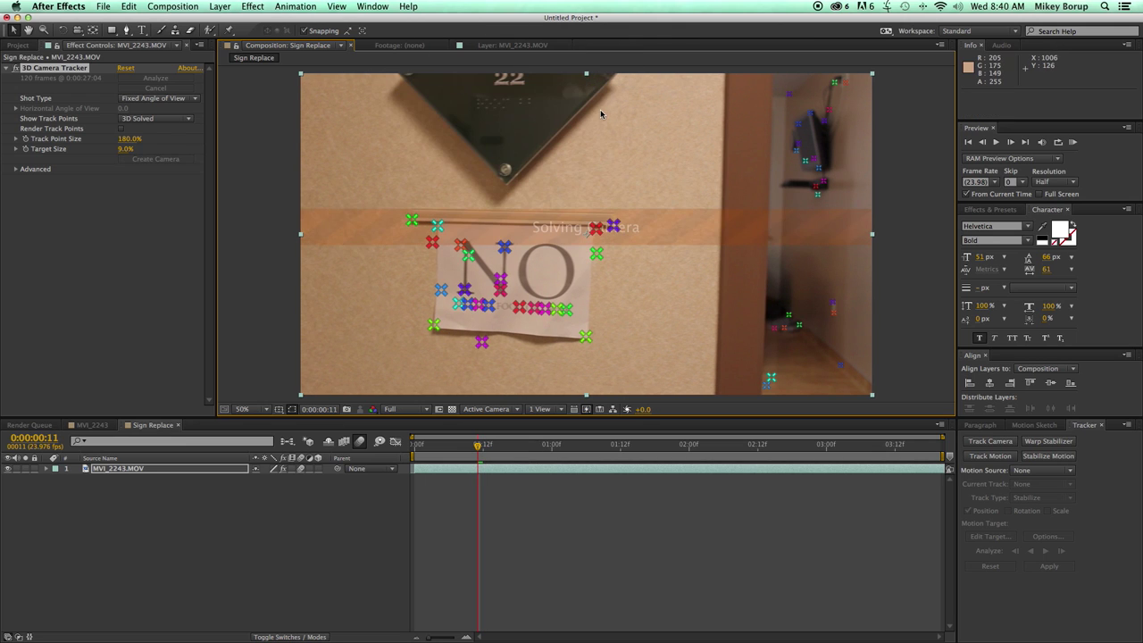
Step ahead through the footage, deleting the room 22 sign track points at each later frame.
key("Page_Down")
key("Page_Down")
key("Page_Down")
key("Page_Down")
key("Page_Down")
key("Page_Down")
key("Page_Down")
key("Page_Down")
key("Page_Down")
key("Page_Down")
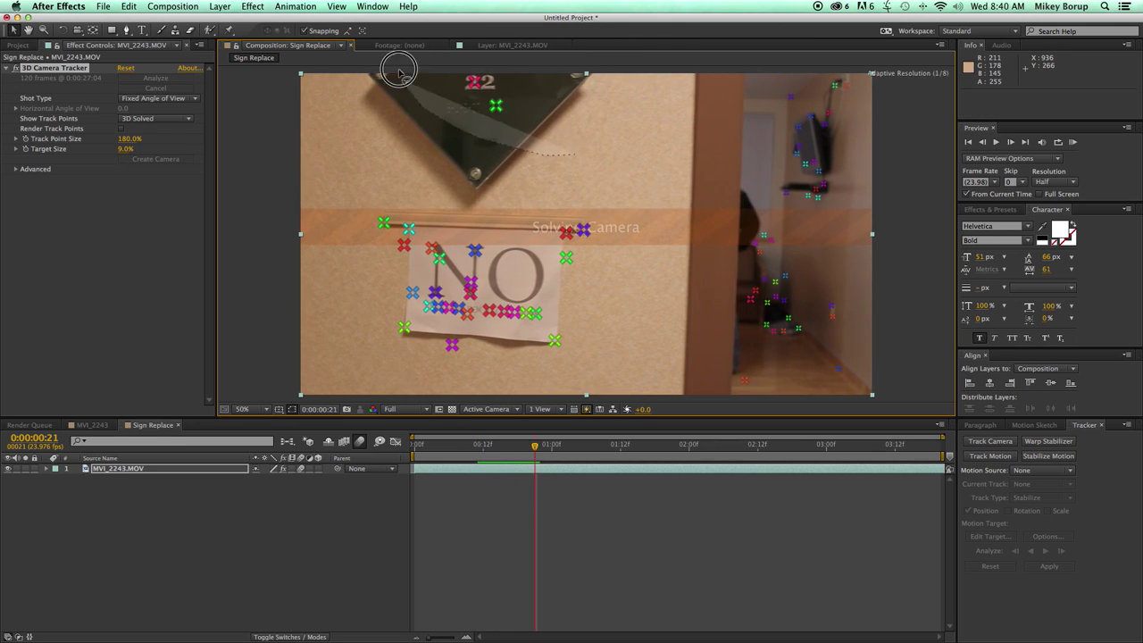
mouse_move(446, 67)
left_mouse_down()
mouse_move(527, 125)
mouse_move(507, 105)
left_mouse_up()
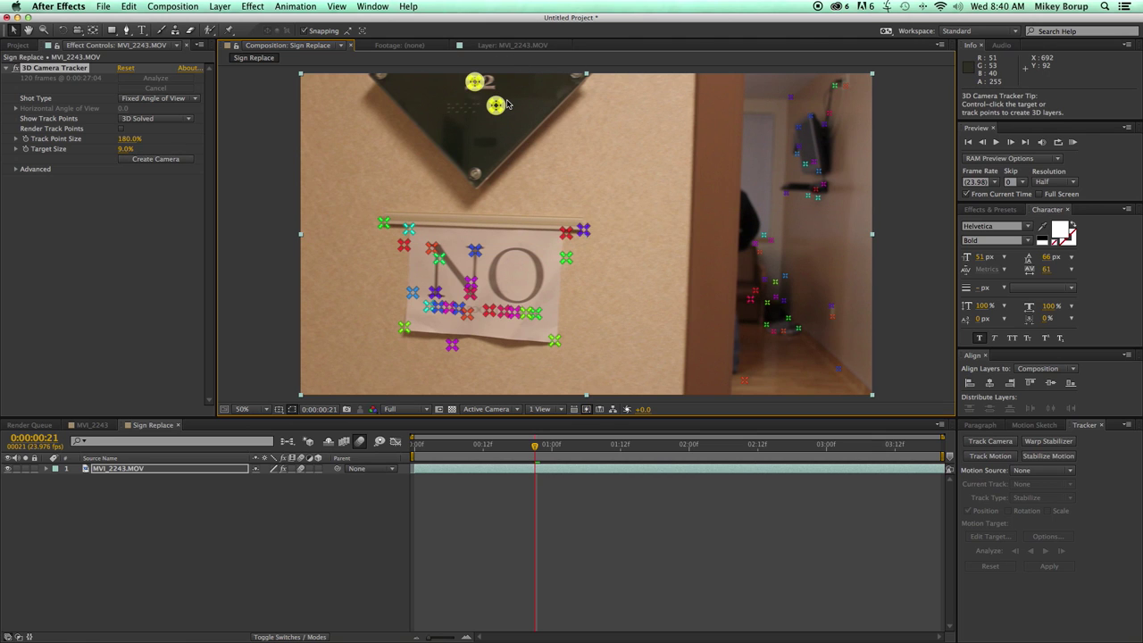
key("Delete")
key("Page_Down")
key("Page_Down")
key("Page_Down")
key("Page_Down")
key("Page_Down")
key("Page_Down")
key("Page_Down")
key("Page_Down")
key("Page_Down")
key("Page_Down")
key("Page_Down")
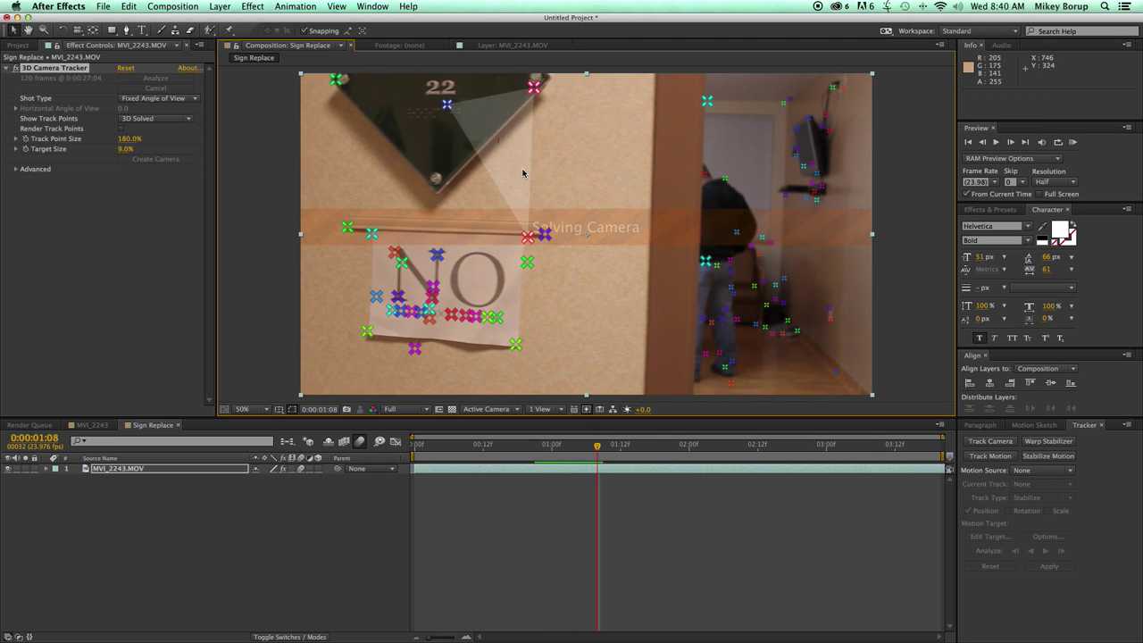
left_click(561, 77)
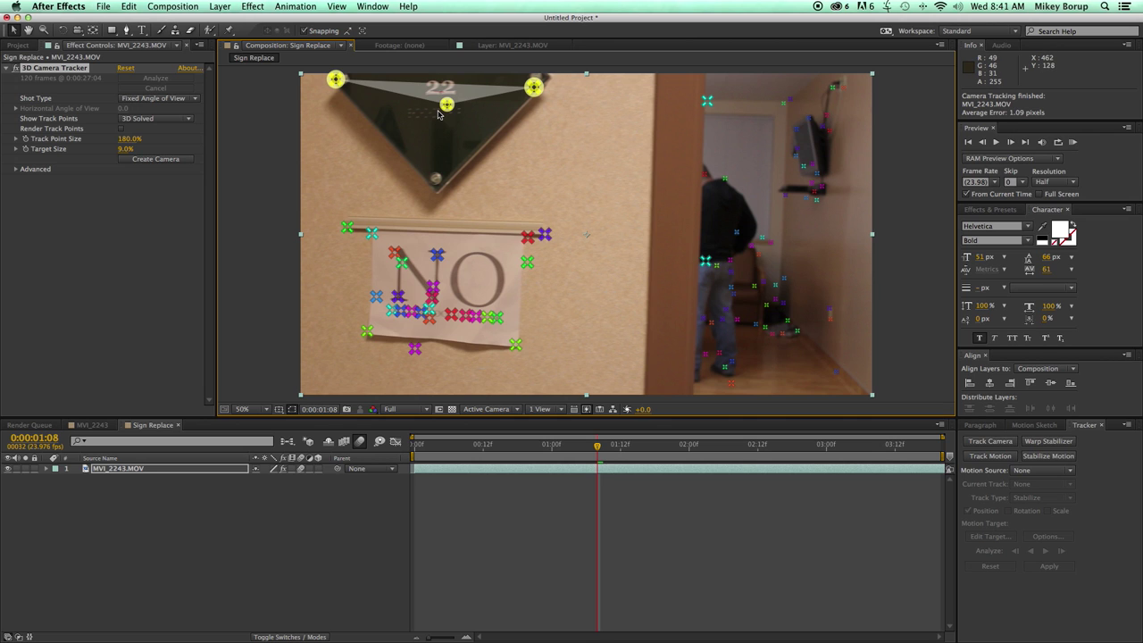
key("Delete")
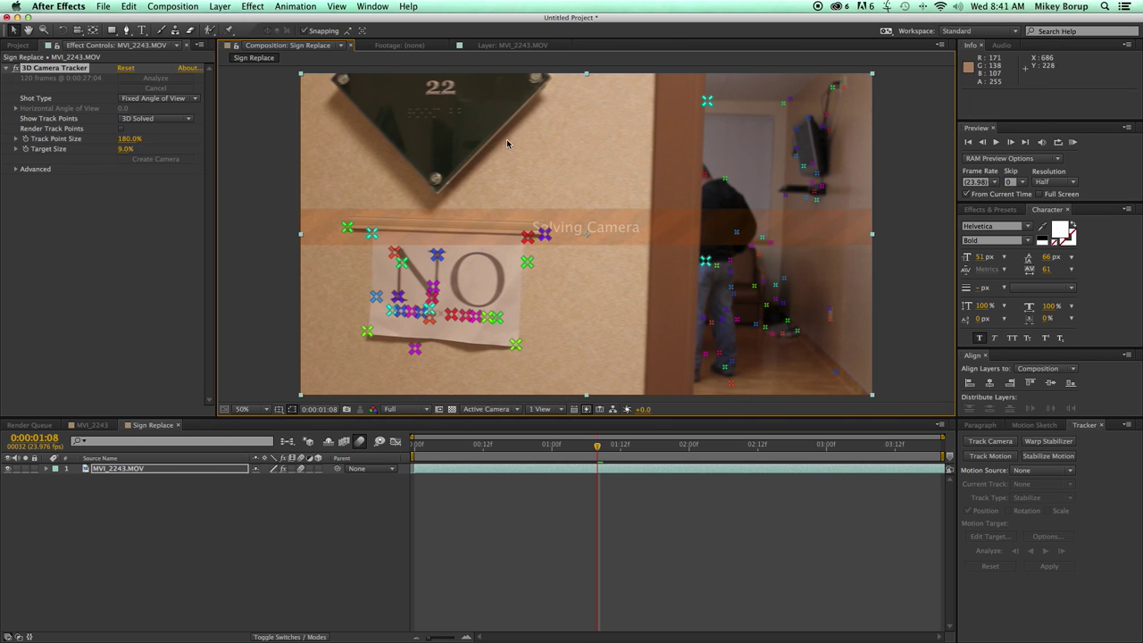
key("Page_Down")
key("Page_Down")
key("Page_Down")
key("Page_Down")
key("Page_Down")
key("Page_Down")
key("Page_Down")
key("Page_Down")
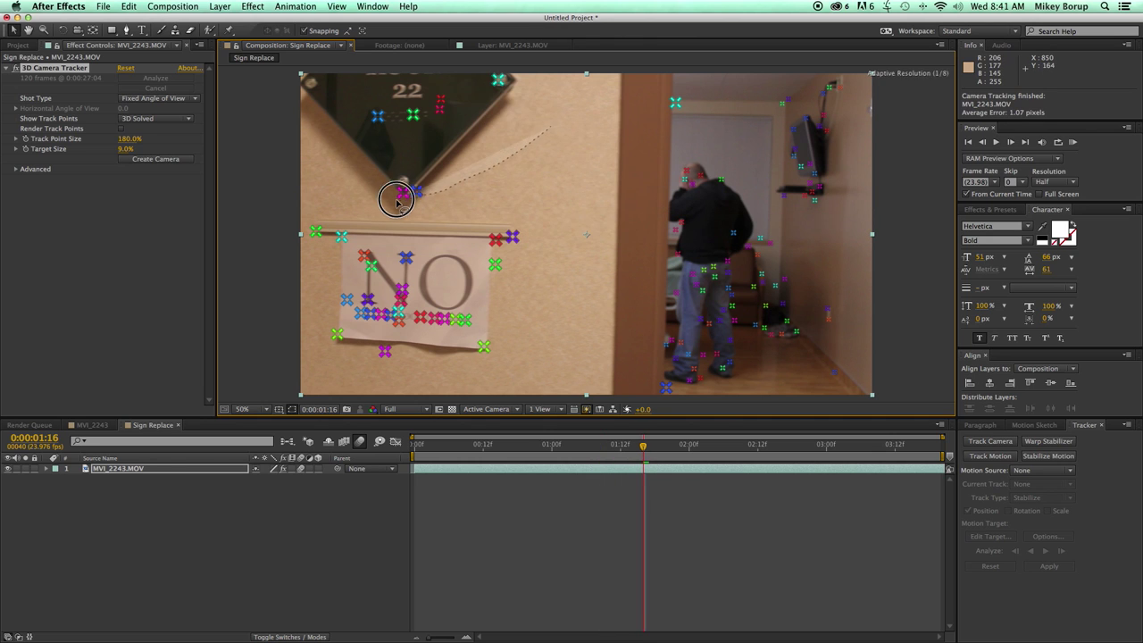
left_click(539, 78)
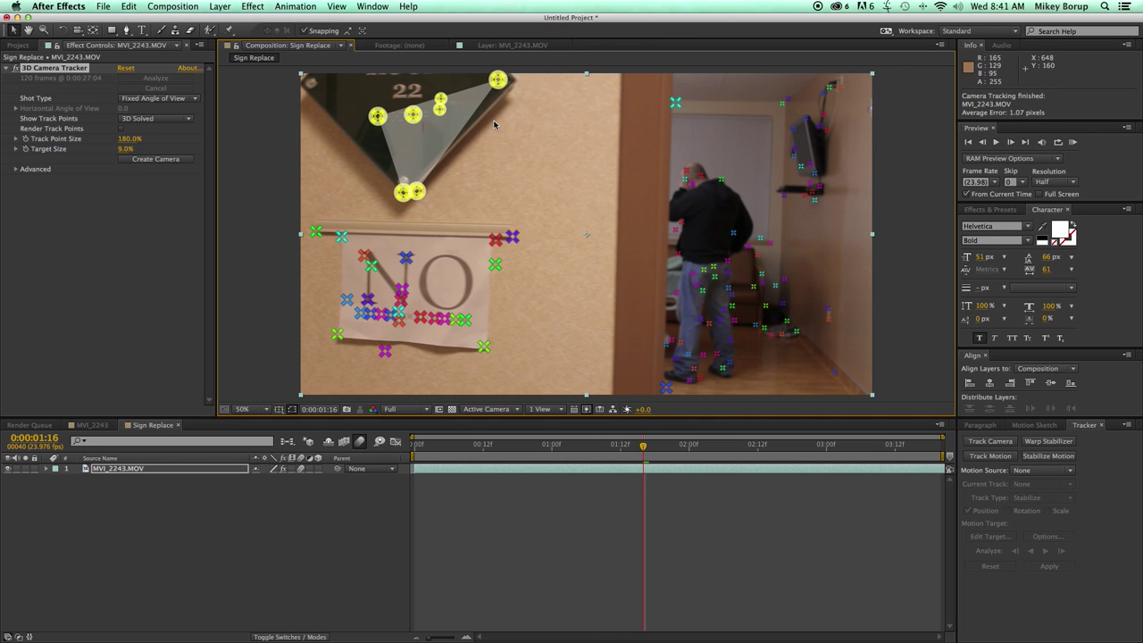
key("Delete")
key("Page_Down")
key("Page_Down")
key("Page_Down")
key("Page_Down")
key("Page_Down")
key("Page_Down")
key("Page_Down")
key("Page_Down")
key("Page_Down")
key("Page_Down")
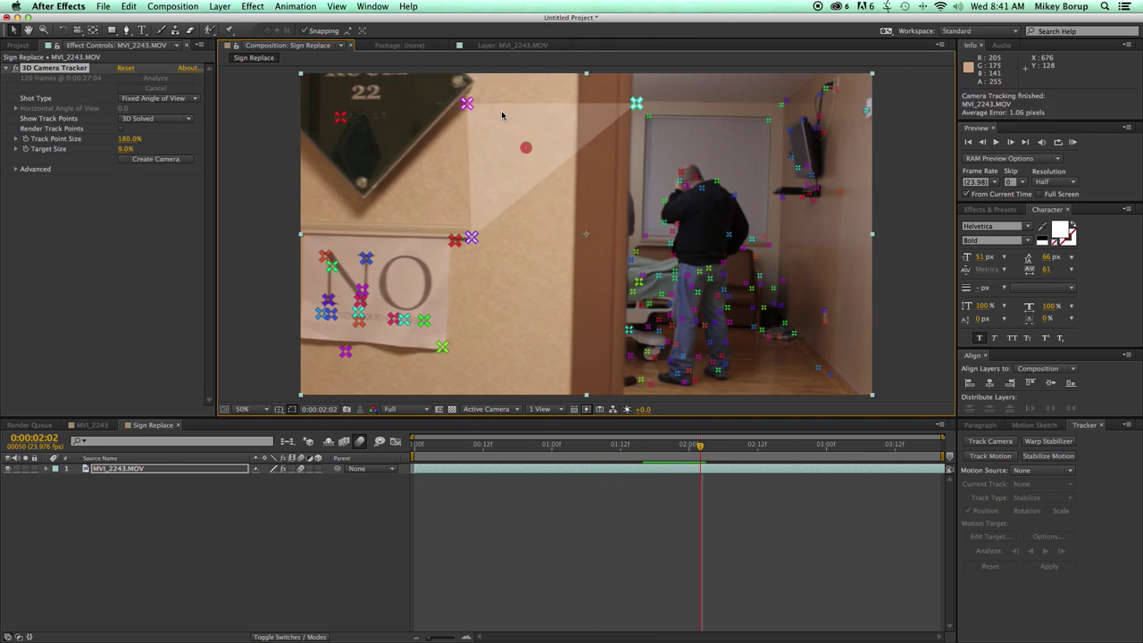
key("Page_Down")
key("Page_Down")
key("Page_Down")
key("Page_Down")
key("Page_Down")
key("Page_Down")
key("Page_Down")
key("Page_Down")
key("Page_Down")
key("Page_Down")
key("Page_Down")
key("Page_Down")
key("Page_Down")
key("Page_Down")
key("Page_Down")
key("Page_Down")
key("Page_Down")
key("Page_Down")
key("Page_Down")
key("Page_Down")
Preview the cleaned-up track from the beginning.
left_click_drag(831, 444, 437, 444)
key("Home")
key("space")
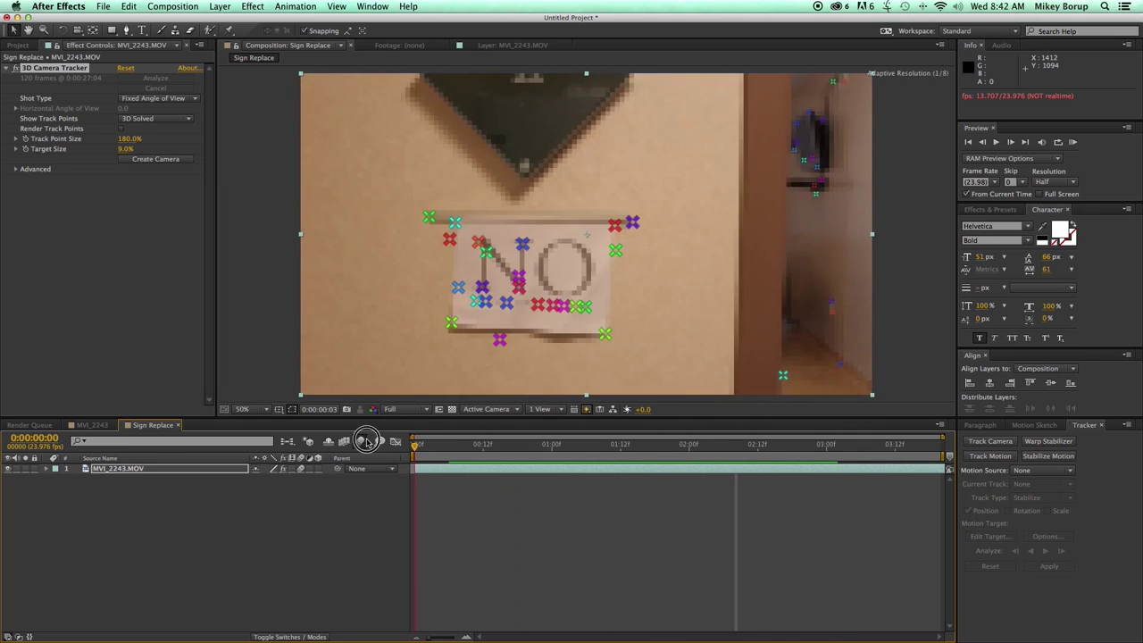
key("space")
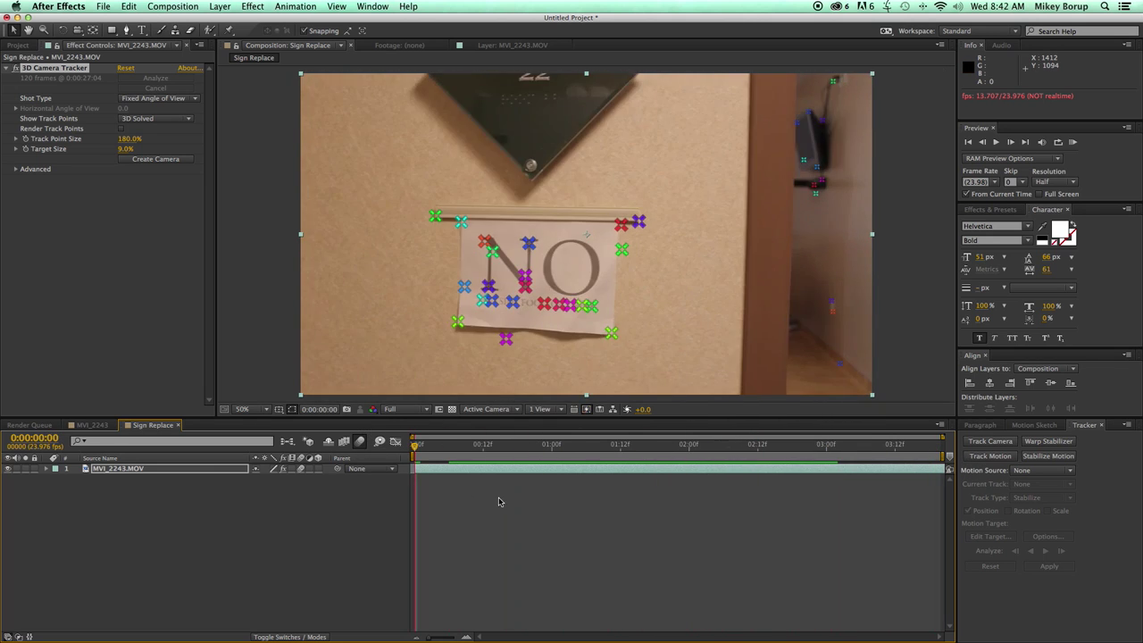
At 0:00:00:23, create a 3D Tracker Camera from the MVI_2243.MOV solve.
left_click(504, 509)
left_click_drag(510, 445, 572, 447)
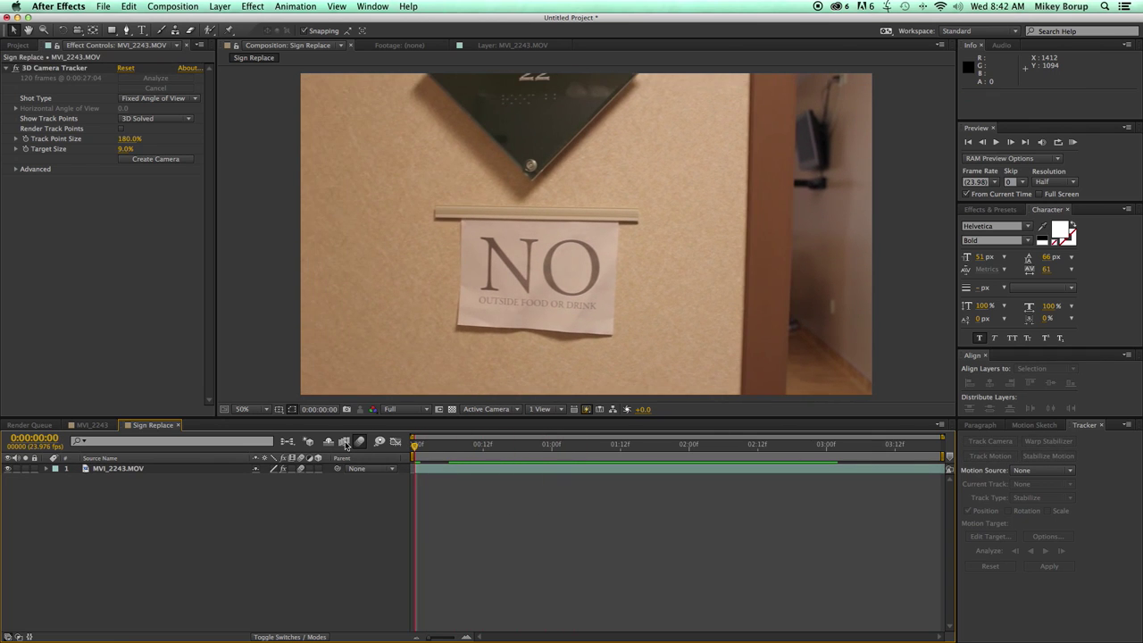
left_click(438, 468)
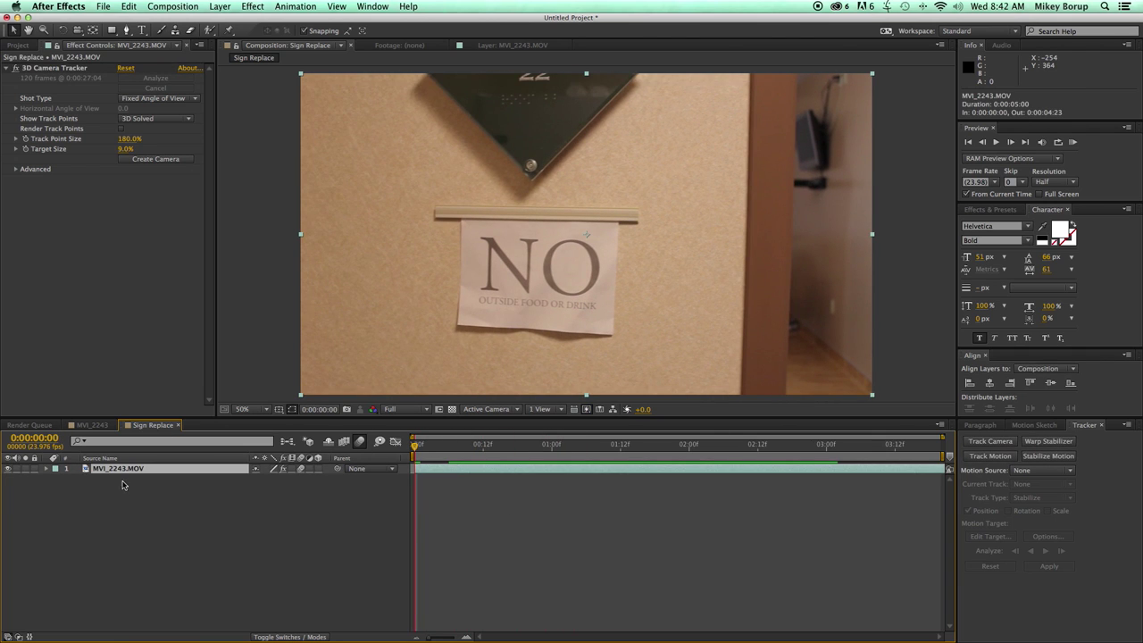
left_click(54, 68)
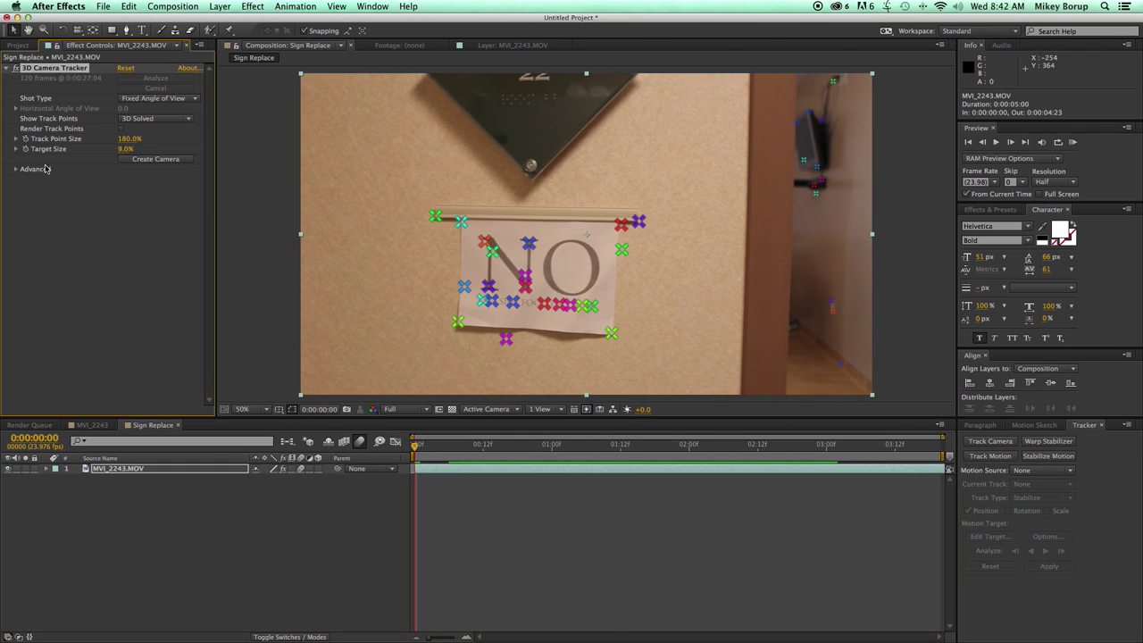
left_click(152, 160)
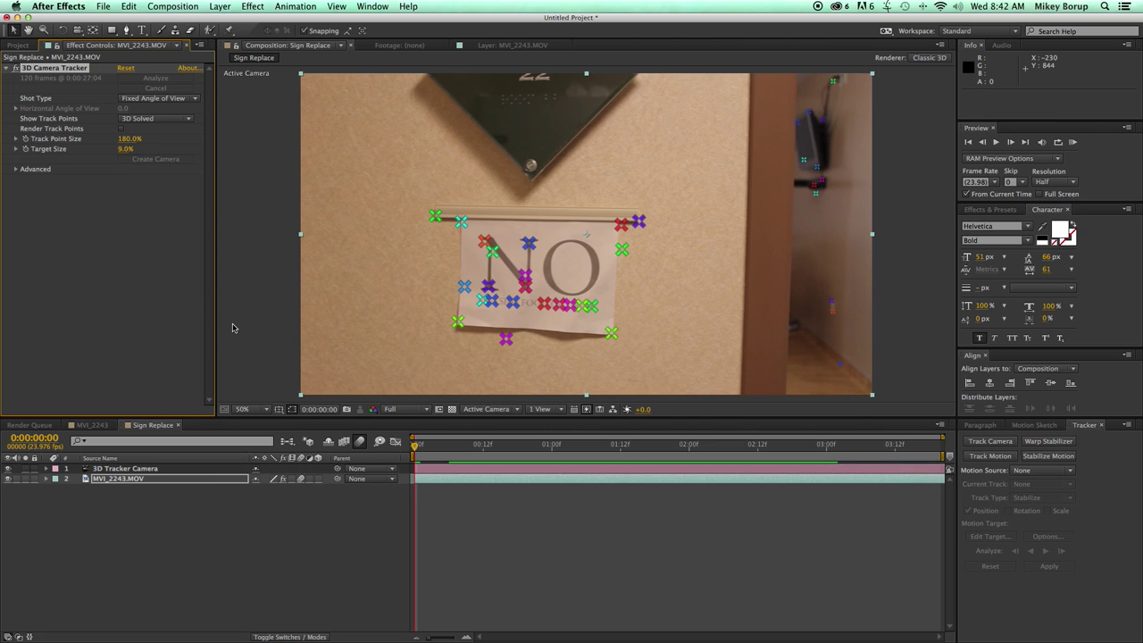
Inspect the camera's motion path in Custom View 1 at 12.5%, orbiting around the scene.
left_click_drag(414, 445, 454, 445)
left_click(116, 470)
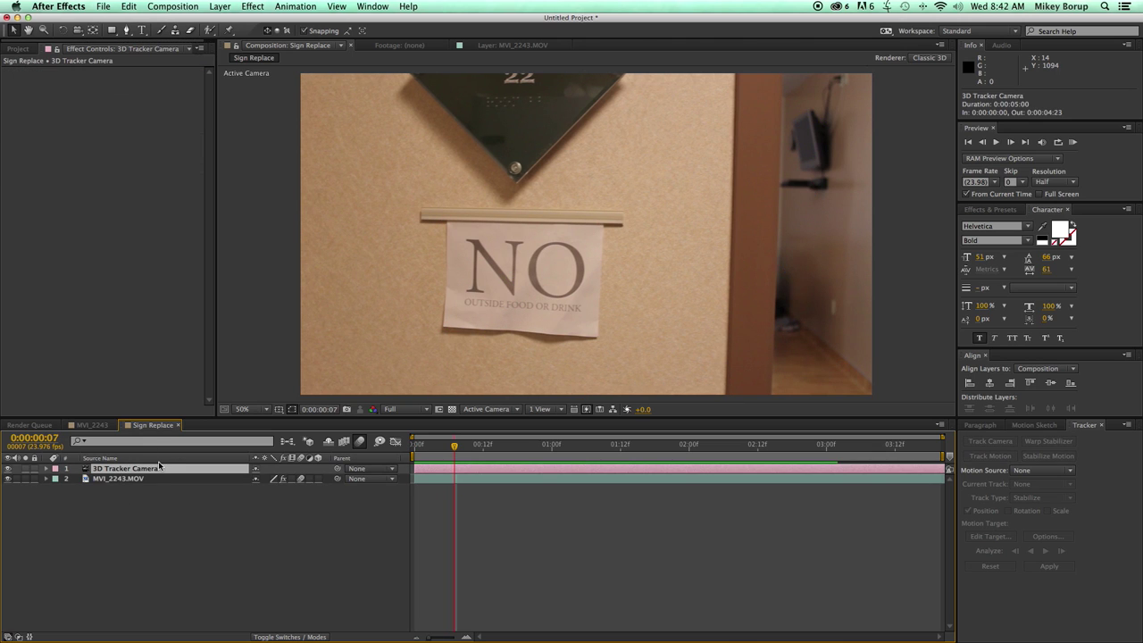
left_click(489, 409)
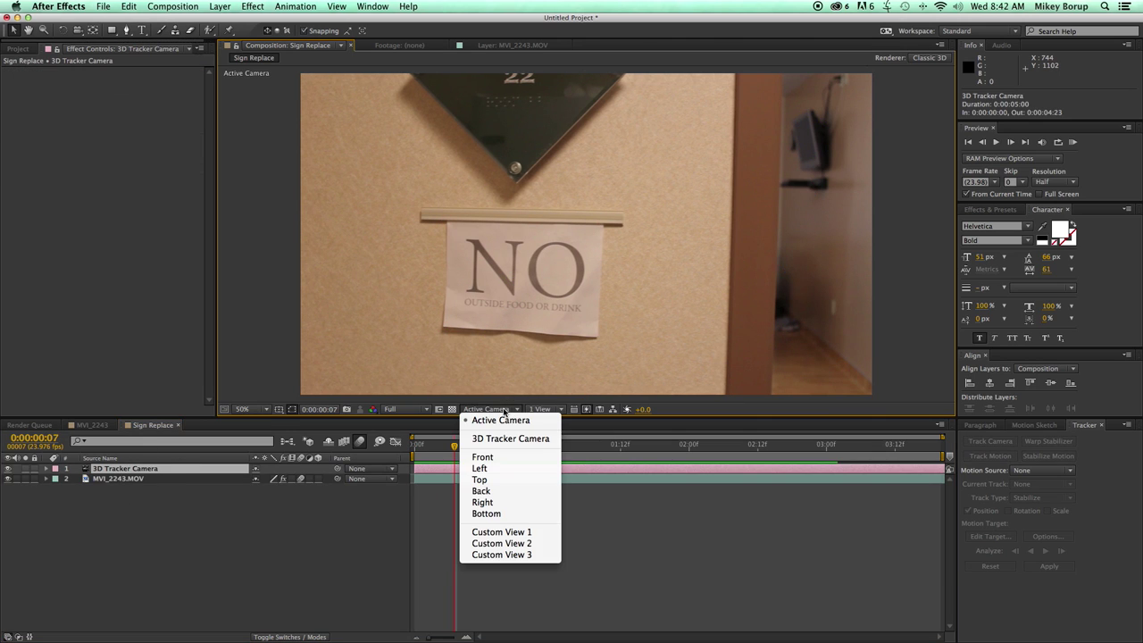
left_click(504, 533)
key("comma")
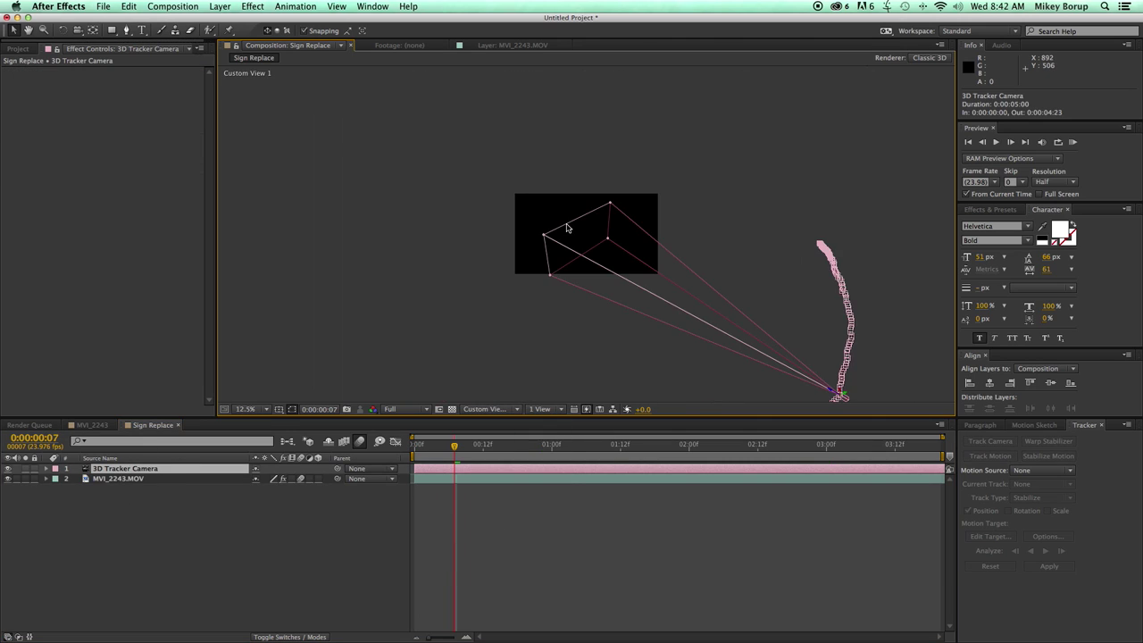
key("c")
mouse_move(725, 269)
left_mouse_down()
mouse_move(670, 238)
mouse_move(716, 257)
left_mouse_up()
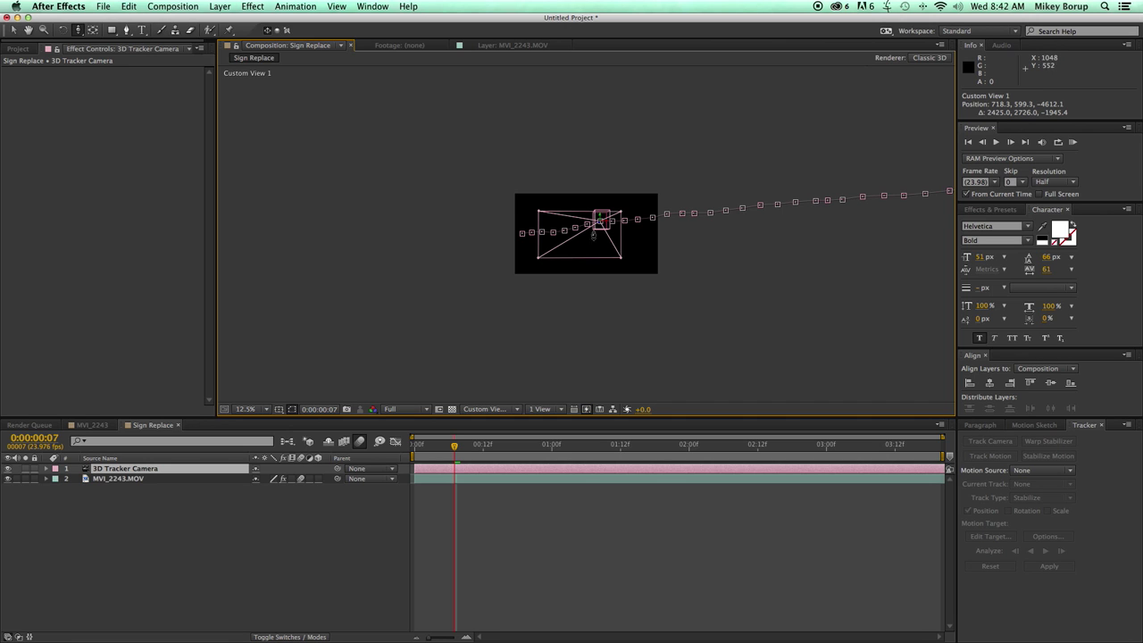
left_click_drag(594, 234, 607, 263)
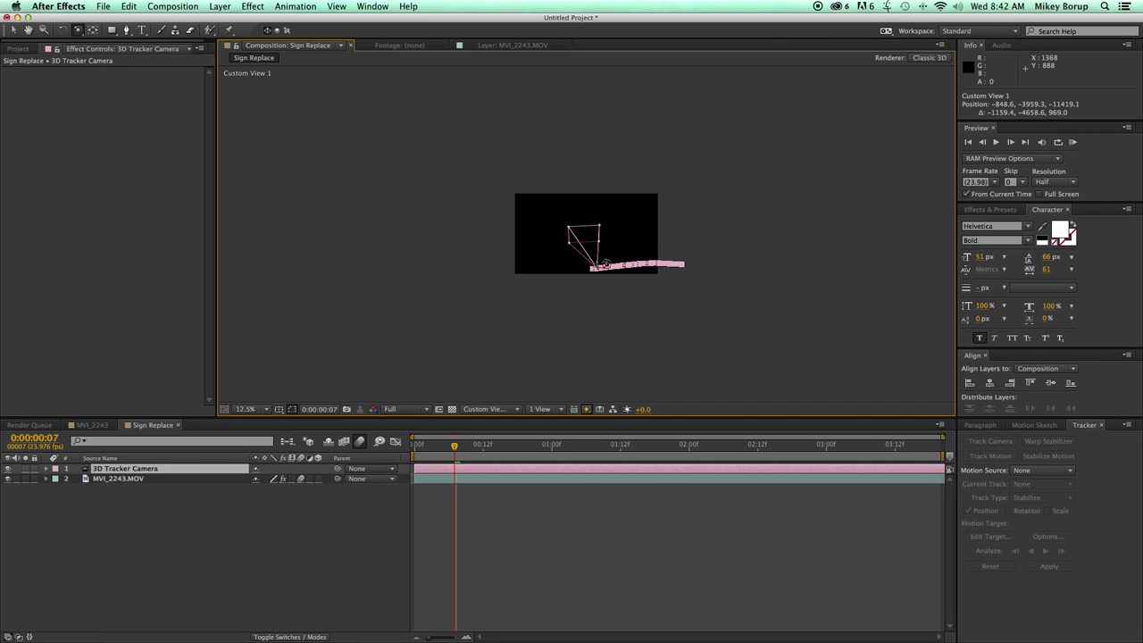
left_click_drag(455, 444, 392, 426)
key(".")
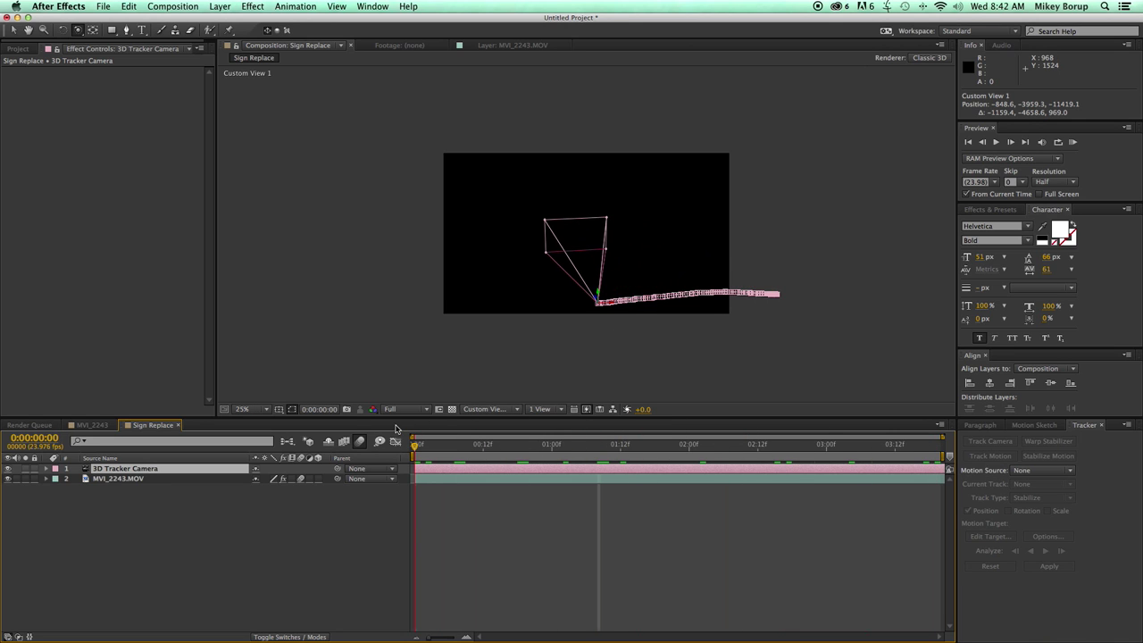
Return the viewer to Active Camera at 50% zoom.
left_click(509, 410)
left_click(502, 421)
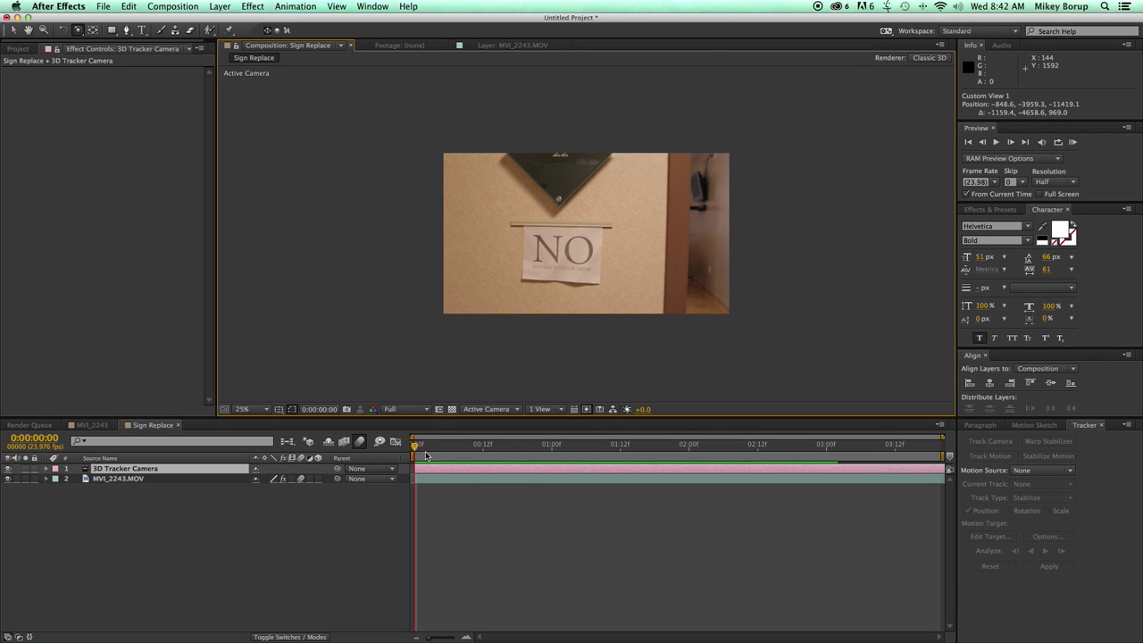
key("period")
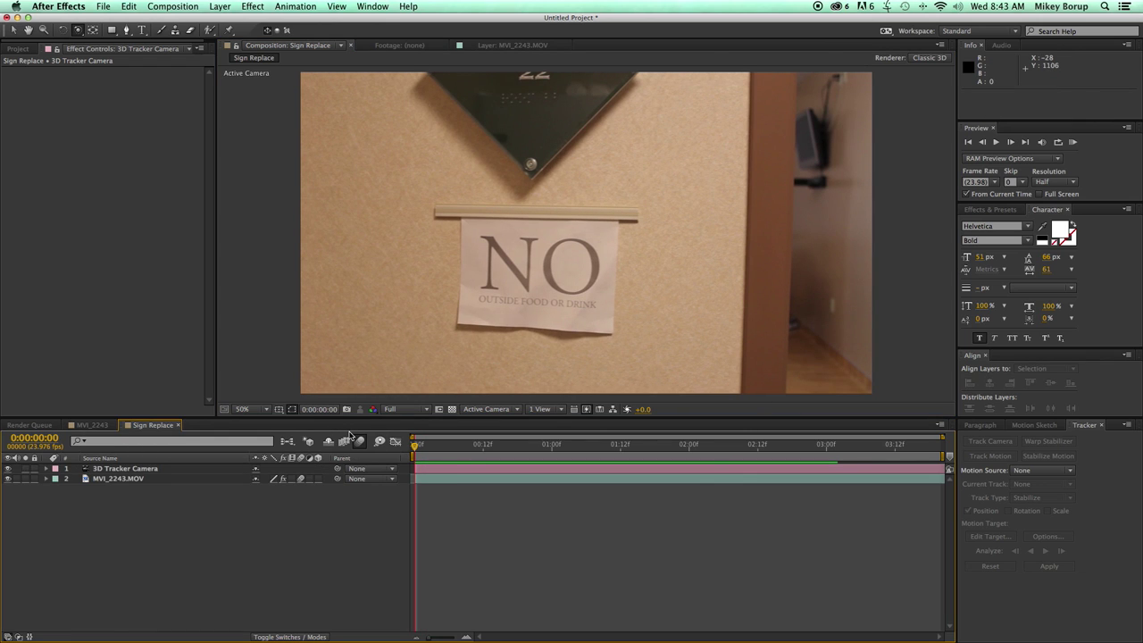
Add the no-food sign JPG from the Project panel to the composition.
left_click(18, 48)
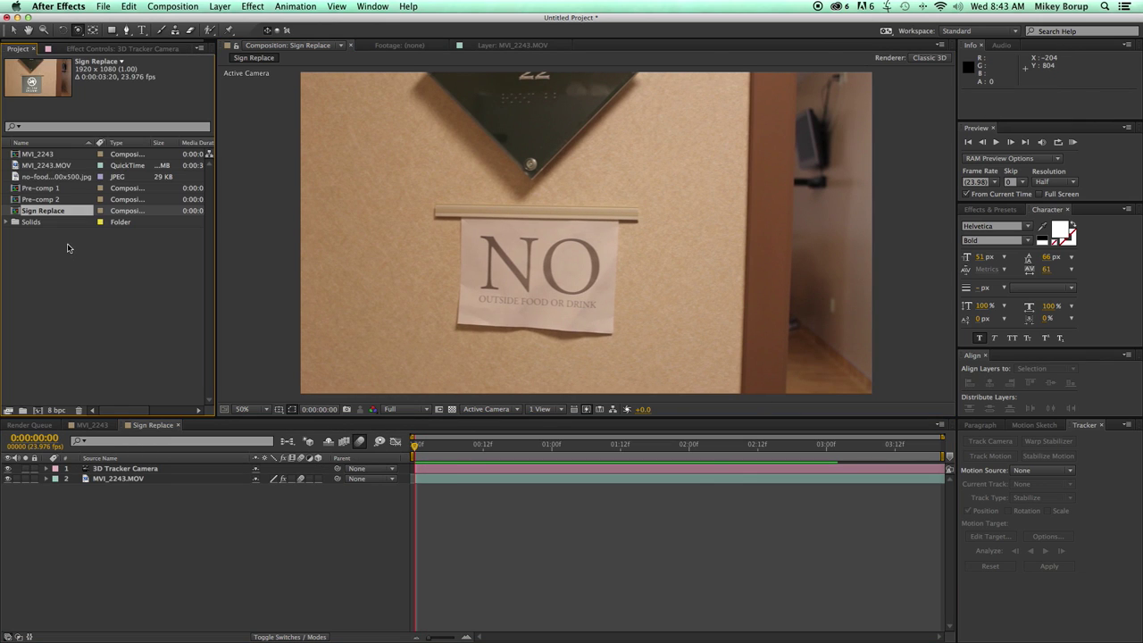
left_click_drag(54, 176, 536, 257)
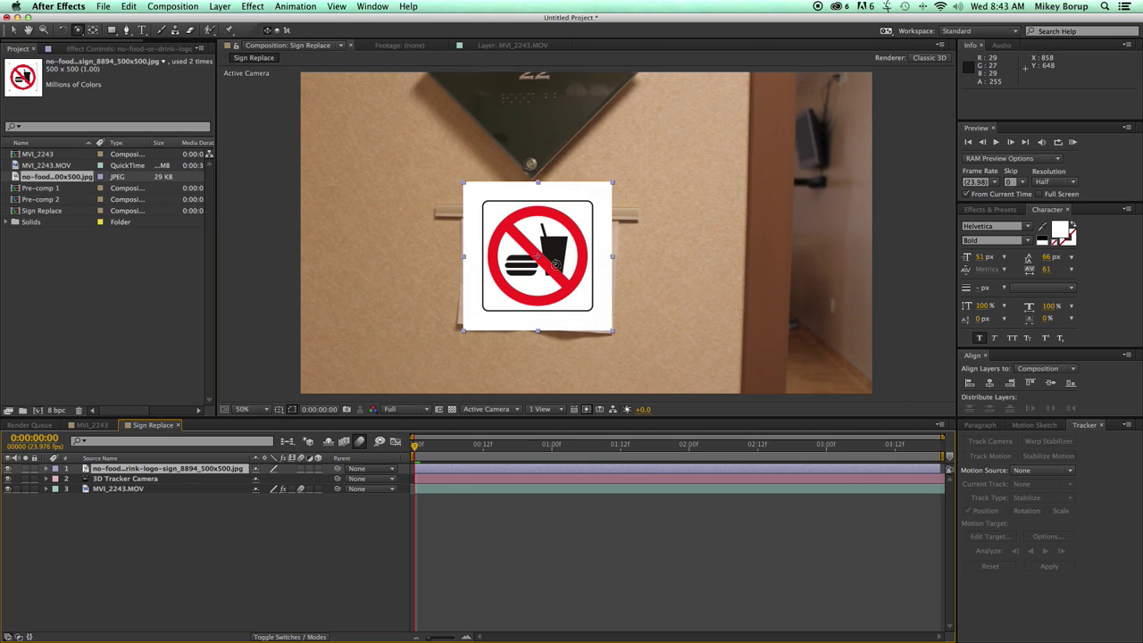
scroll(556, 264, "up", 2)
scroll(556, 265, "down", 2)
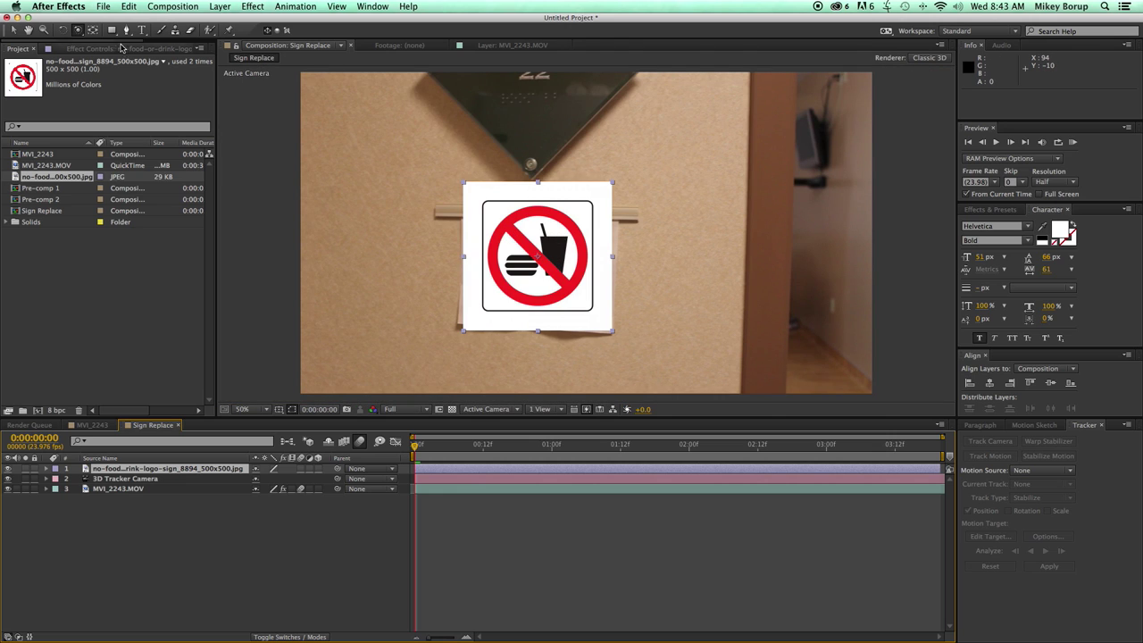
Mask the sign image down to the crossed-out symbol with a rectangle.
left_click_drag(111, 32, 134, 32)
left_click_drag(485, 205, 591, 309)
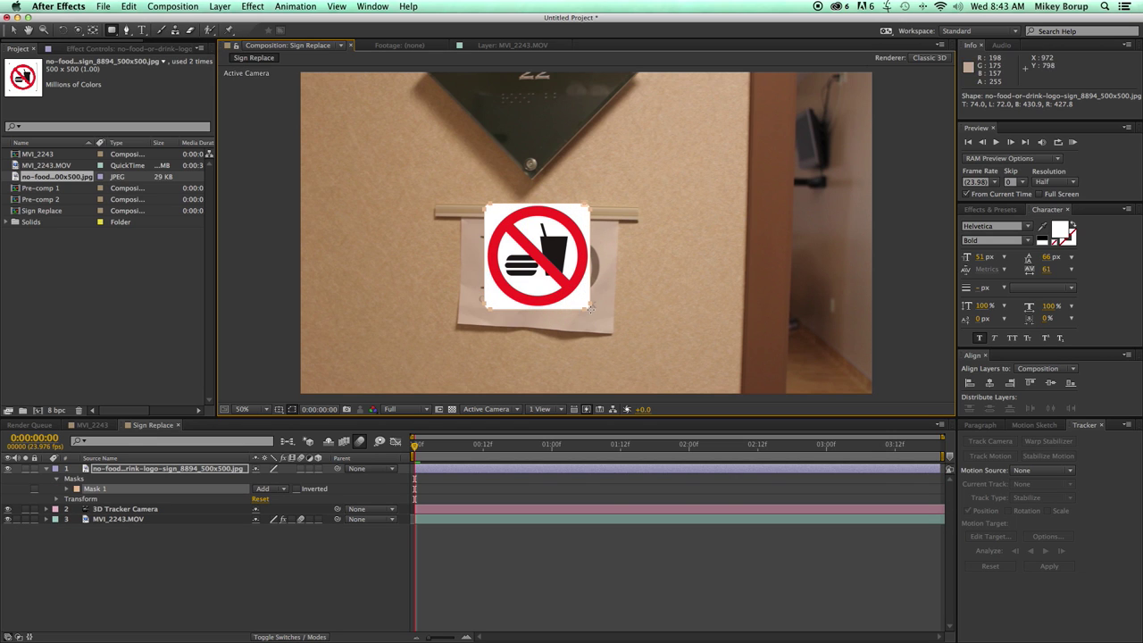
left_click(251, 6)
Apply Extract to the sign image and lower White Point to 165.
mouse_move(292, 140)
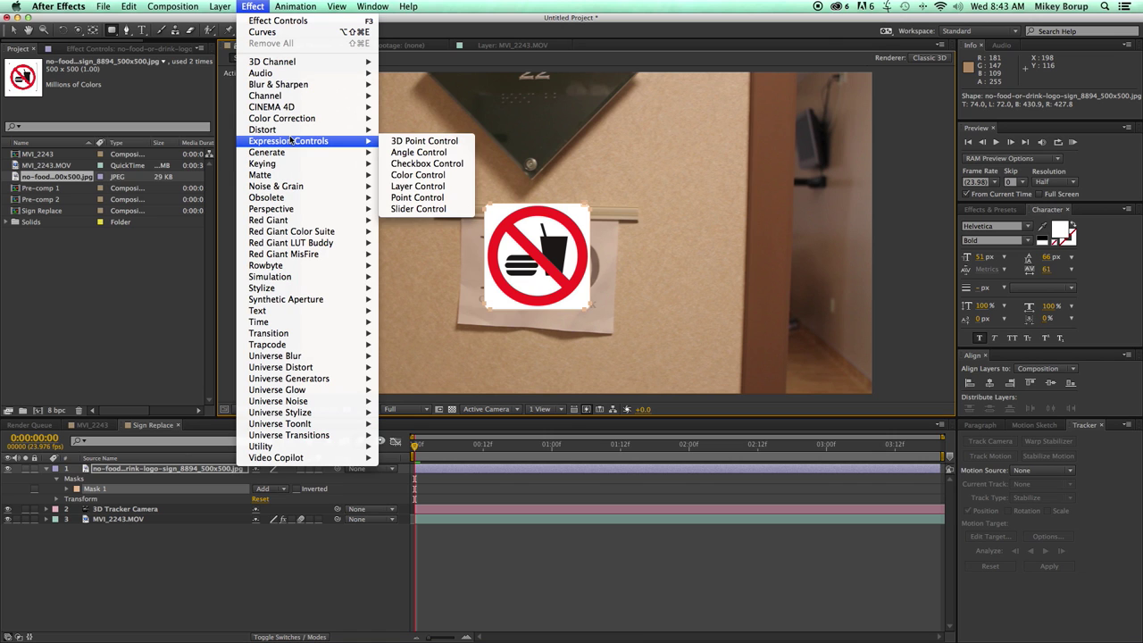
mouse_move(285, 164)
left_click(430, 209)
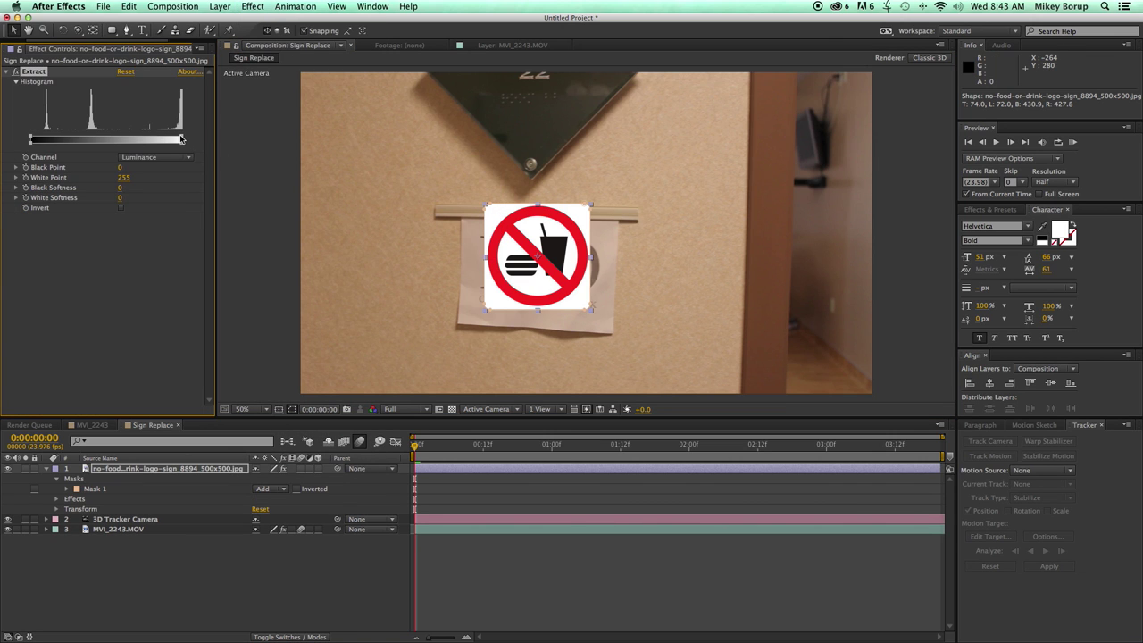
left_click_drag(181, 138, 127, 137)
Add a Tint effect with Map Black To set to white.
left_click(253, 6)
mouse_move(293, 118)
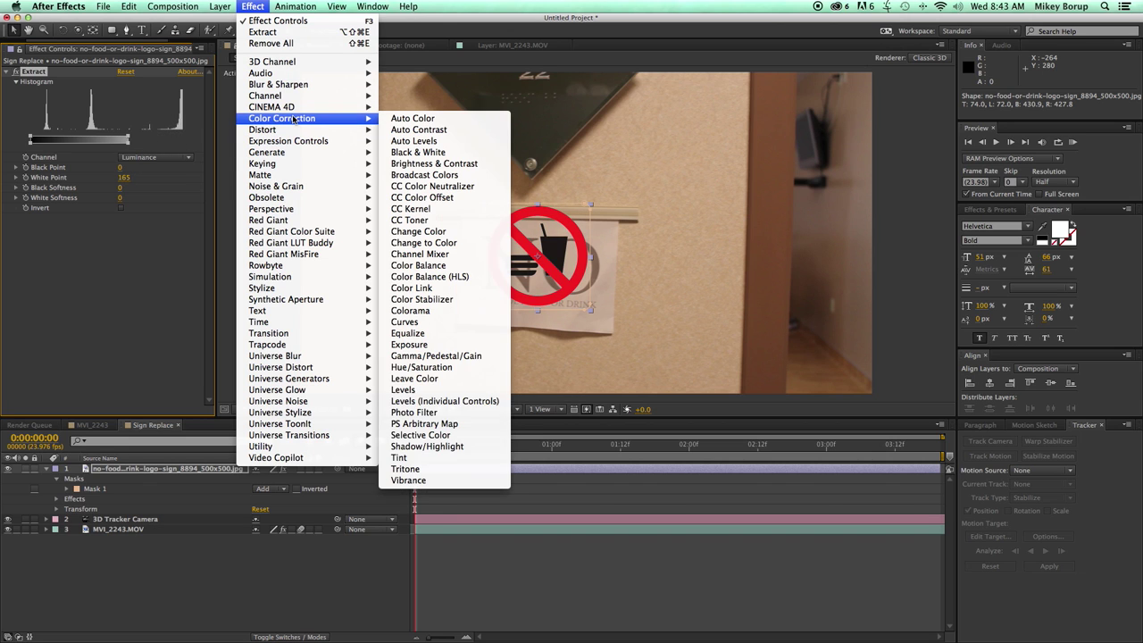
left_click(420, 458)
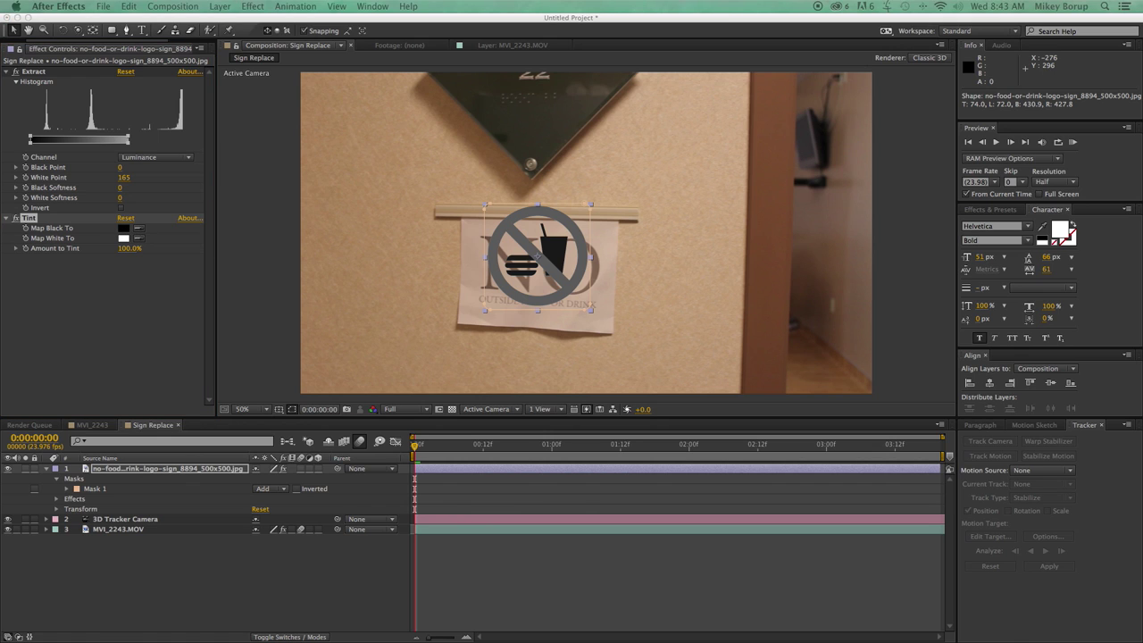
left_click(123, 228)
left_click(134, 250)
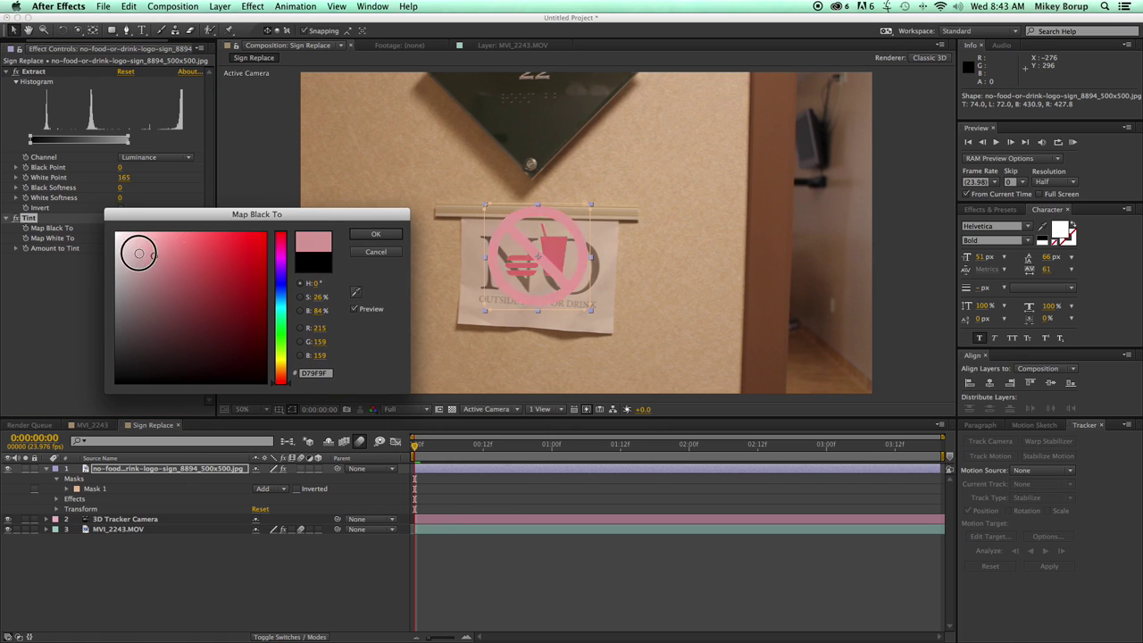
left_click_drag(135, 250, 114, 233)
left_click(377, 234)
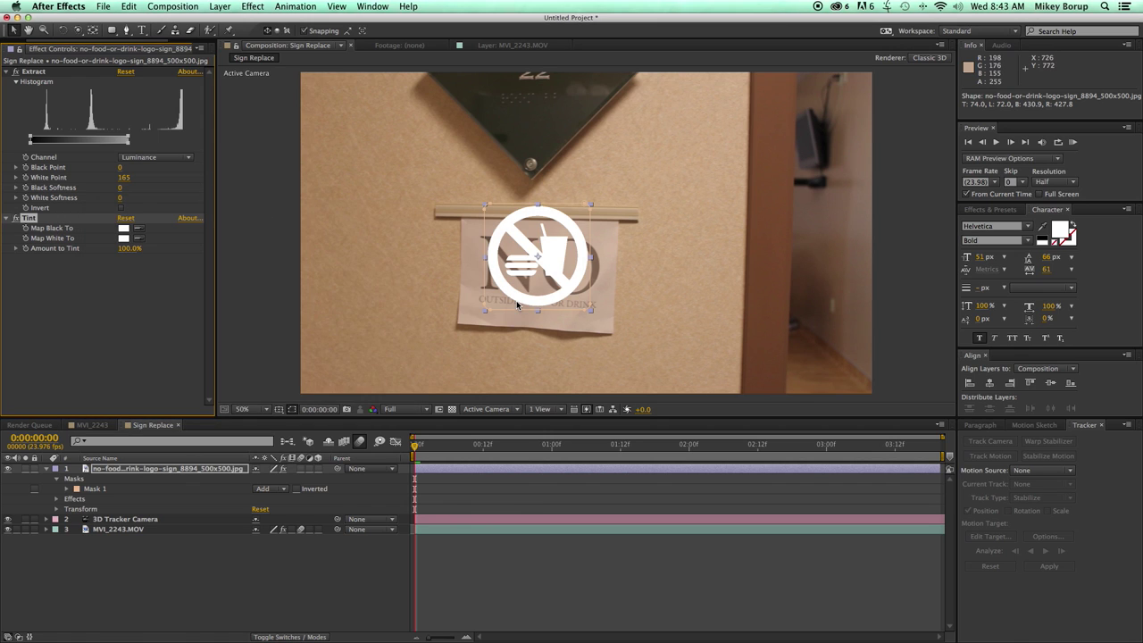
left_click(472, 561)
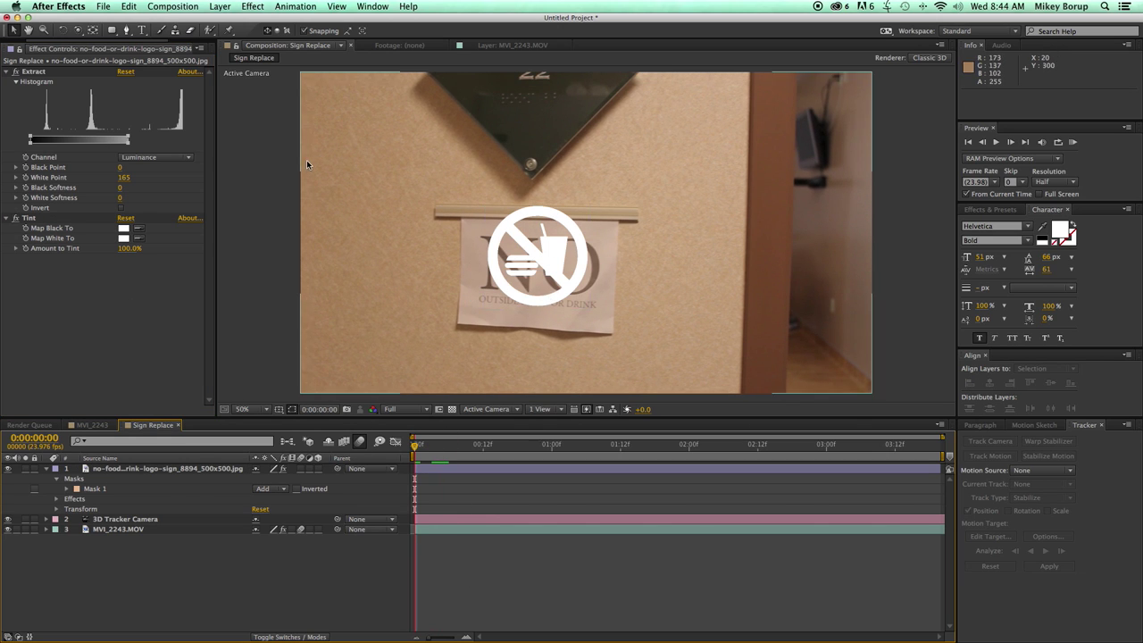
Create an enlarged 'NO FOOD OR DRINK' text layer on the paper sign.
key("ctrl+t")
left_click(483, 313)
type("NO")
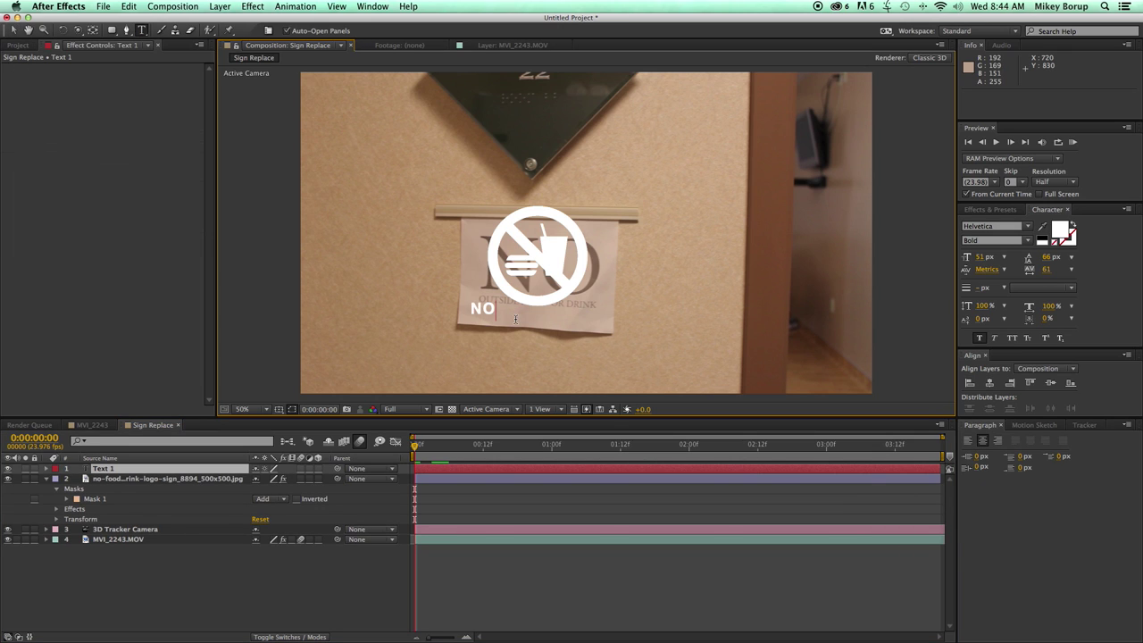
type(" FOOD OR DRINK")
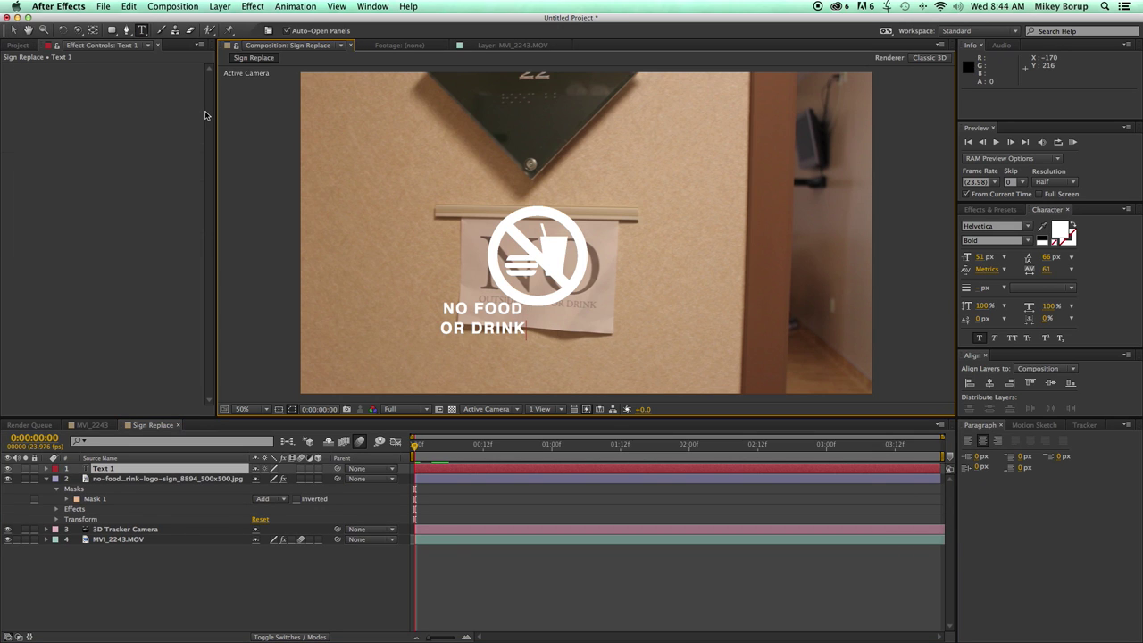
left_click(9, 27)
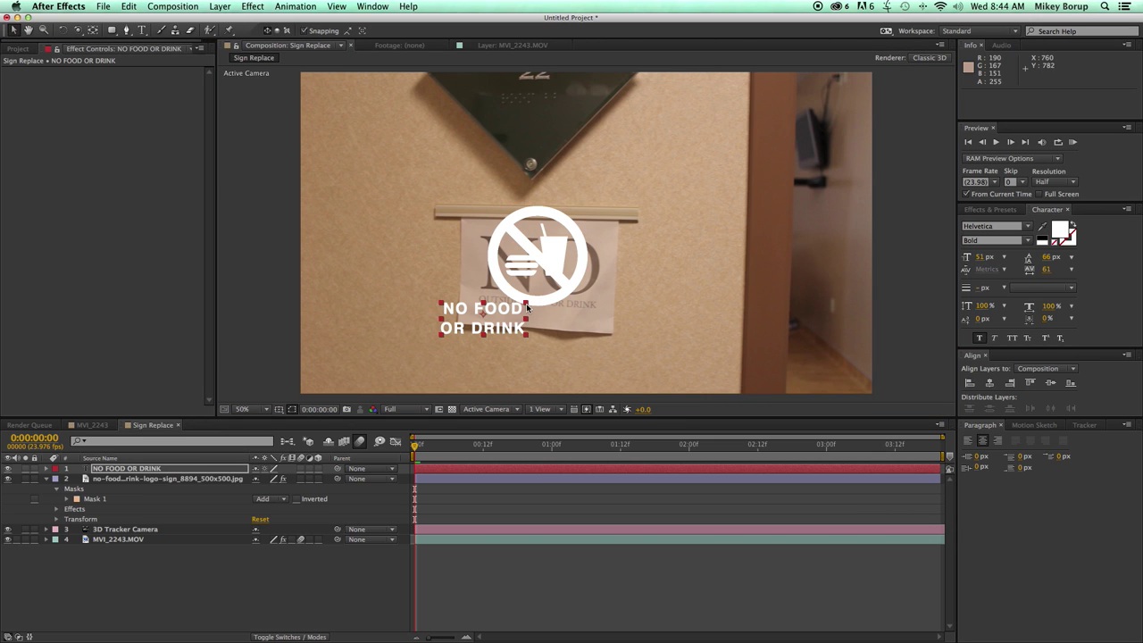
left_click_drag(527, 305, 569, 329)
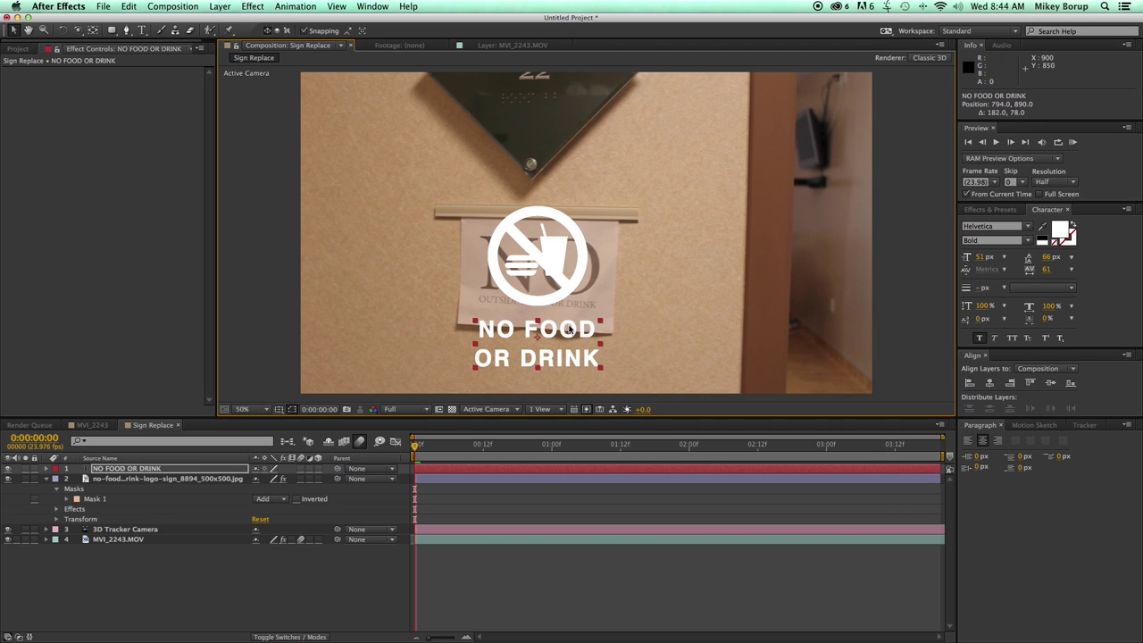
Align the logo and text so the text sits centred beneath the symbol.
left_click(184, 479, "shift")
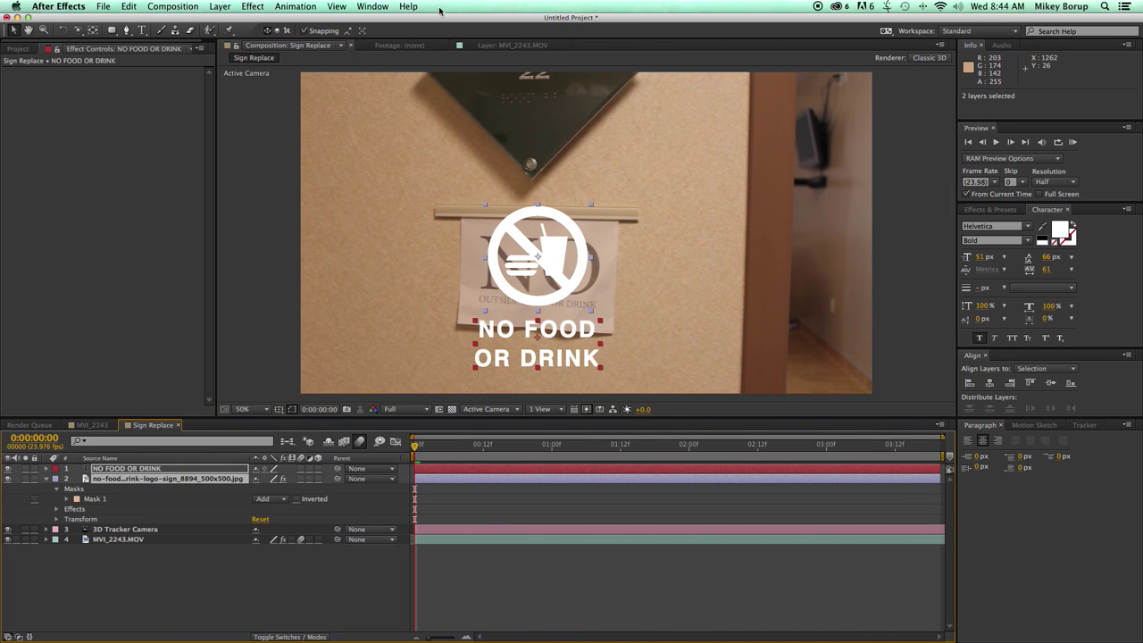
left_click(382, 6)
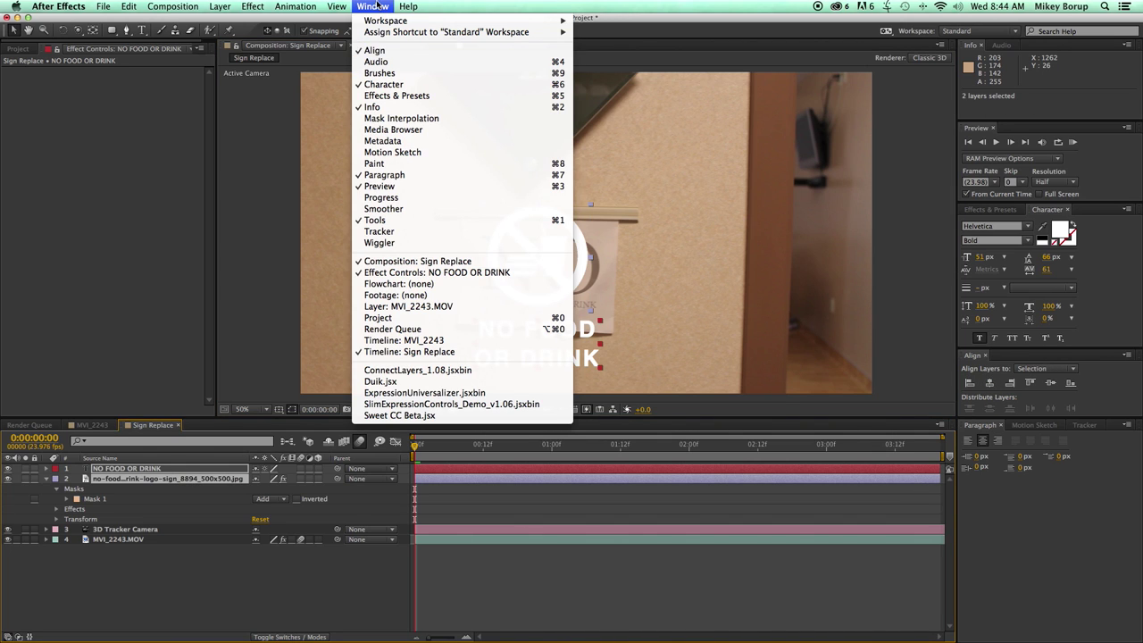
left_click(595, 124)
left_click(990, 383)
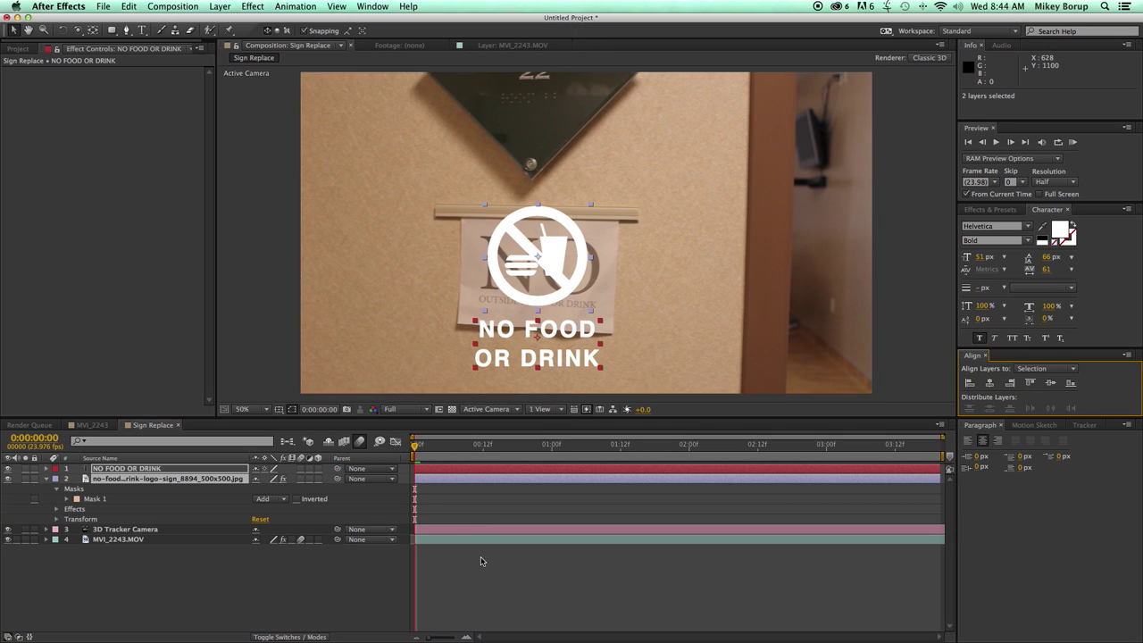
left_click(473, 580)
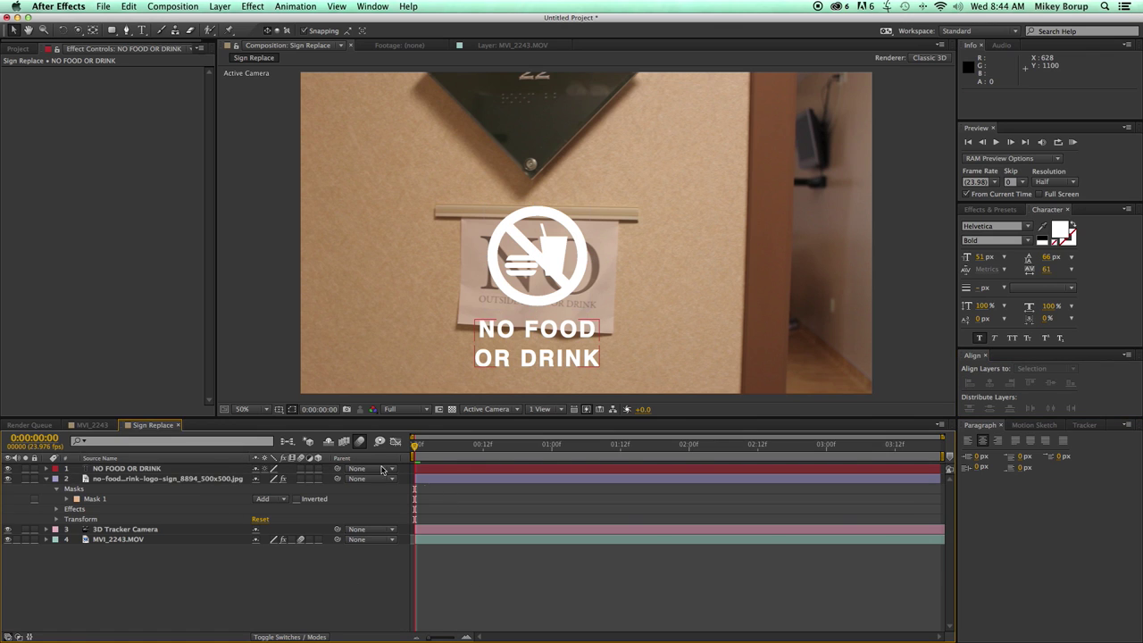
left_click(143, 469)
Pre-compose the logo and text layers into a 'White letters sign' precomp.
left_click(149, 479, "shift")
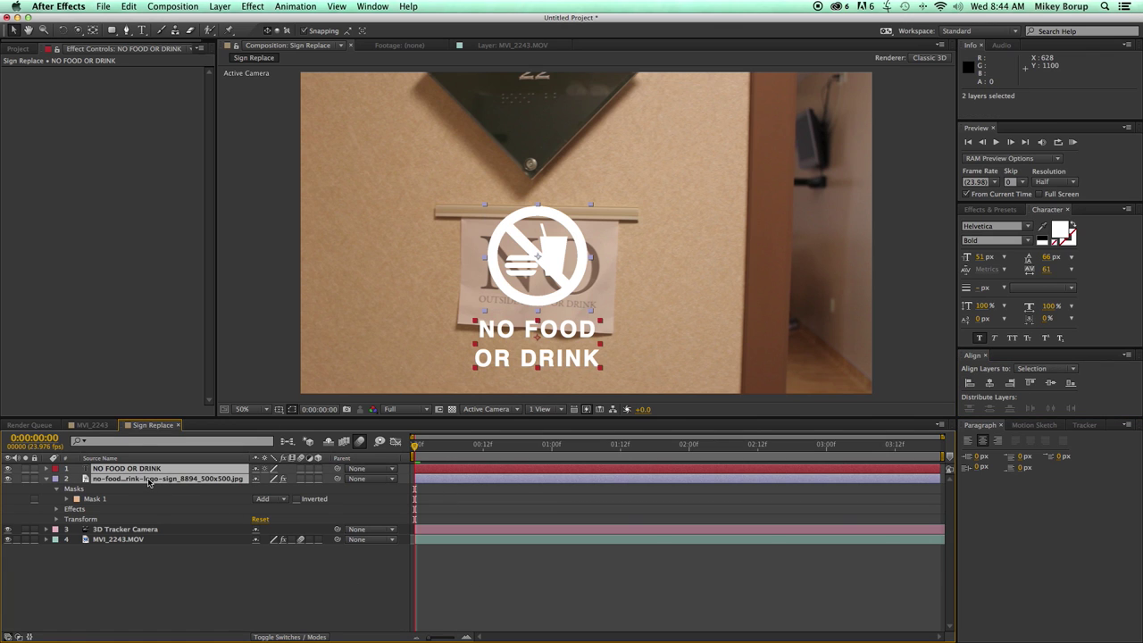
key("super+shift+c")
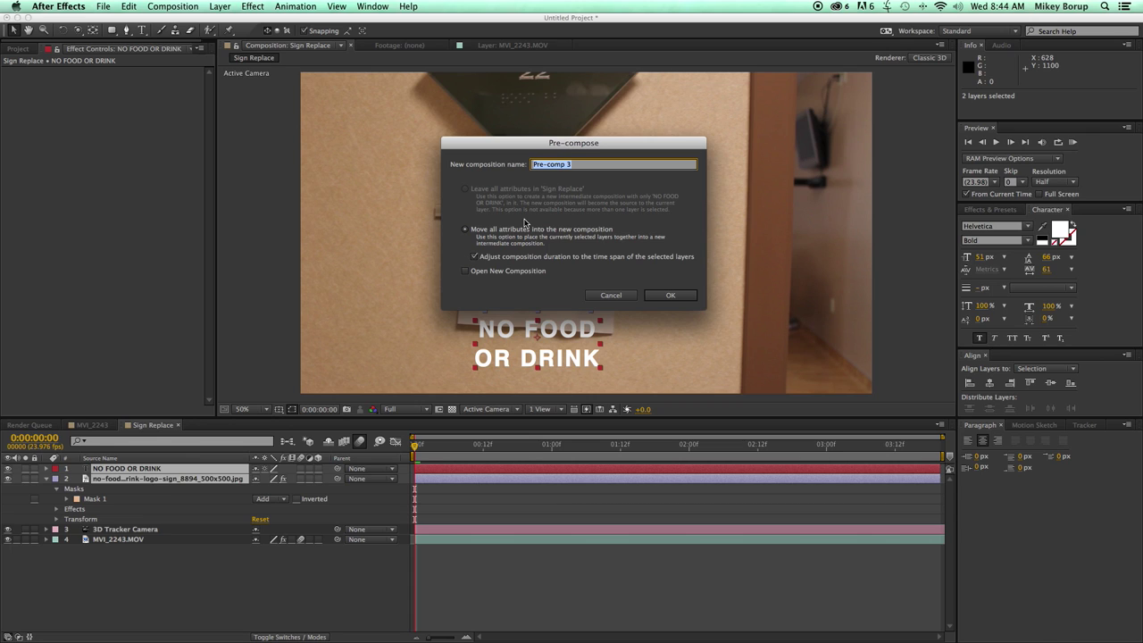
type("White letters sign")
key("Return")
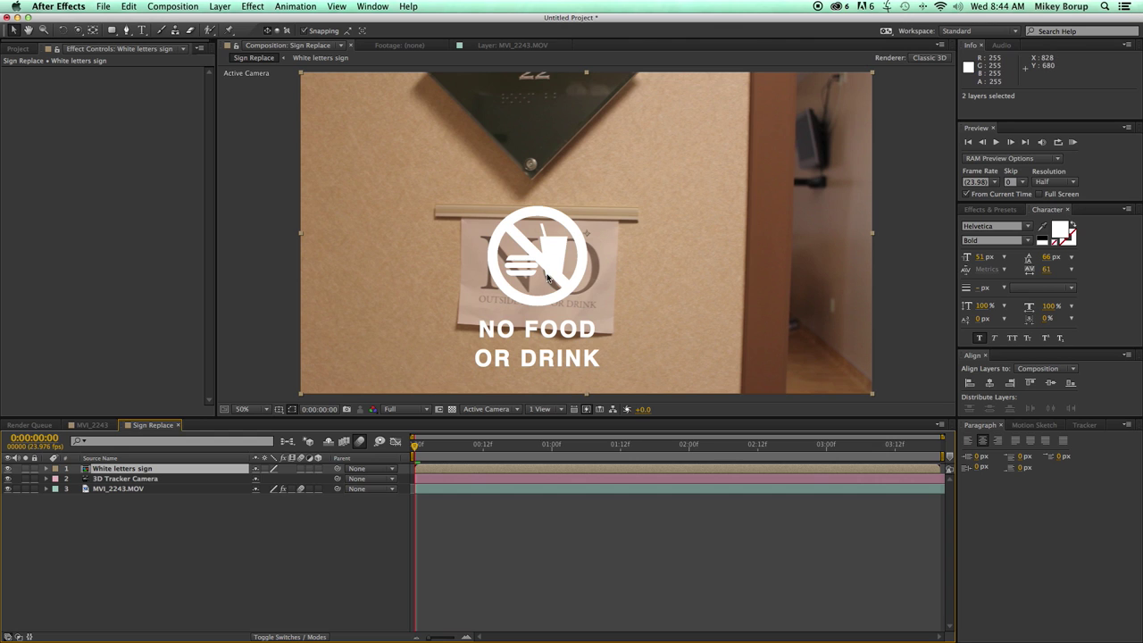
Inside the precomp, move the logo and text up and right together.
double_click(478, 467)
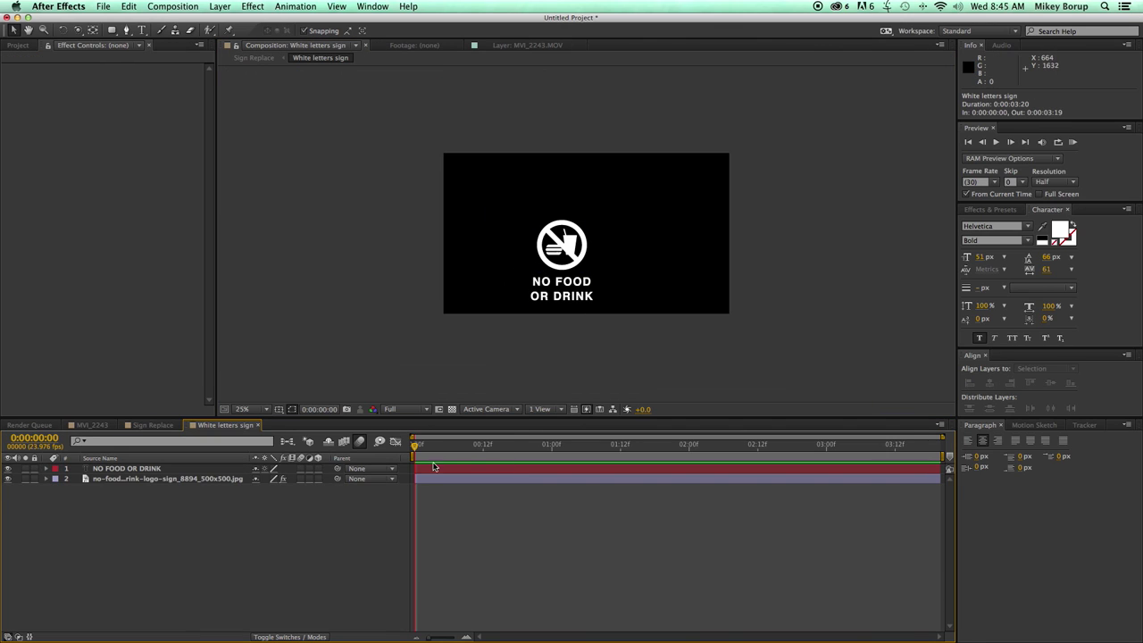
left_click(193, 469)
left_click(562, 268)
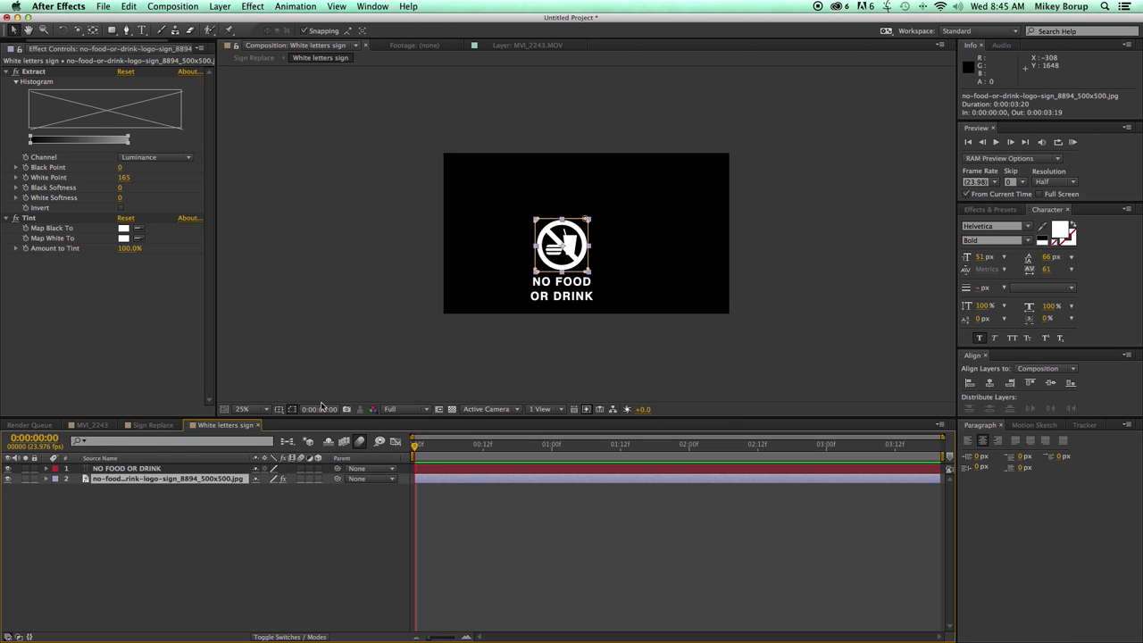
left_click(193, 469, "shift")
left_click_drag(570, 266, 595, 239)
Check the grey sign in the MVI_2243 composition, then return to Sign Replace.
left_click(152, 426)
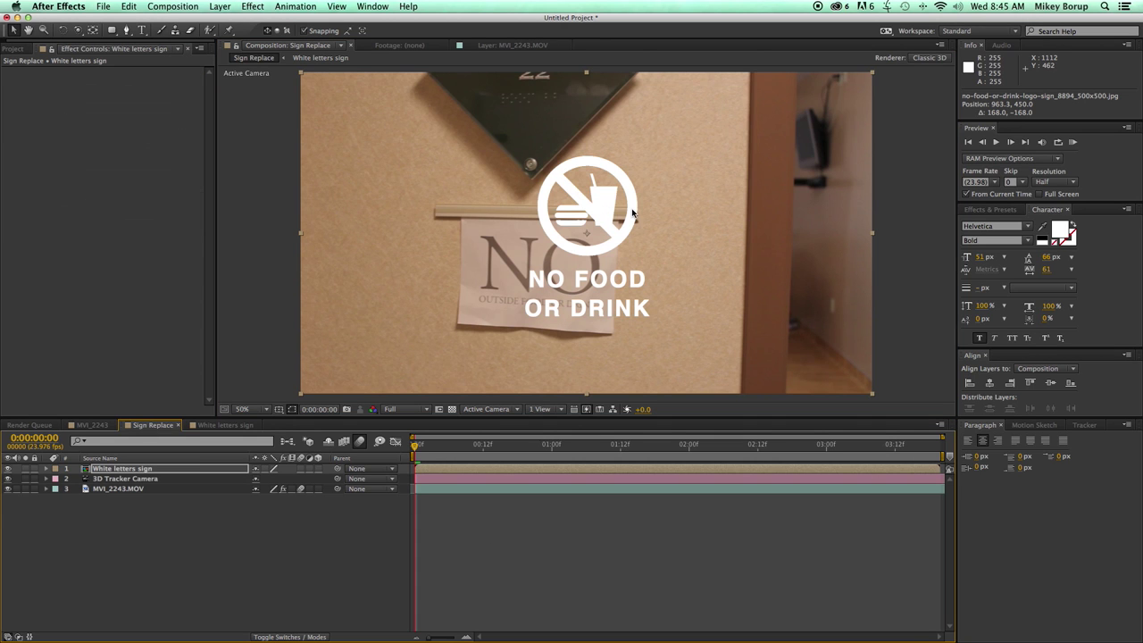
left_click(566, 551)
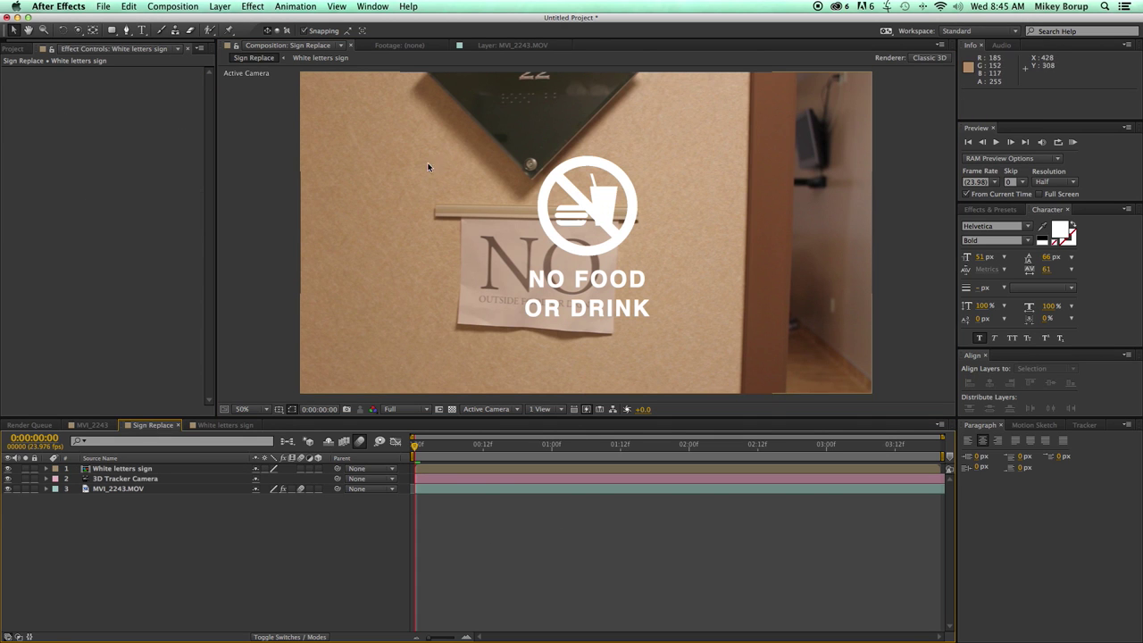
left_click(93, 425)
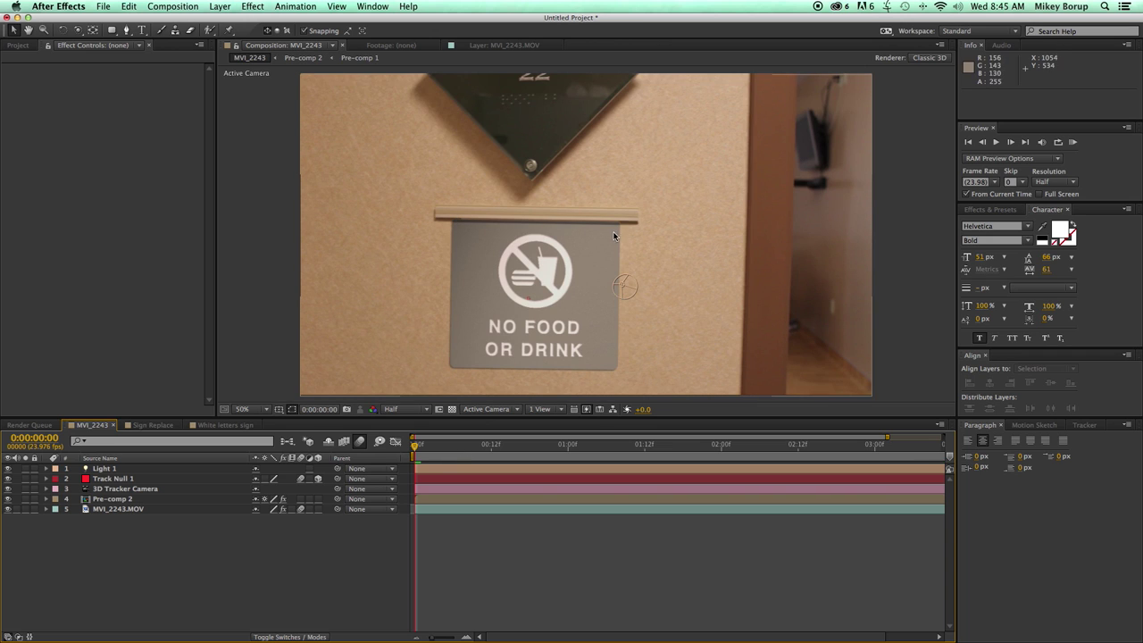
left_click(225, 425)
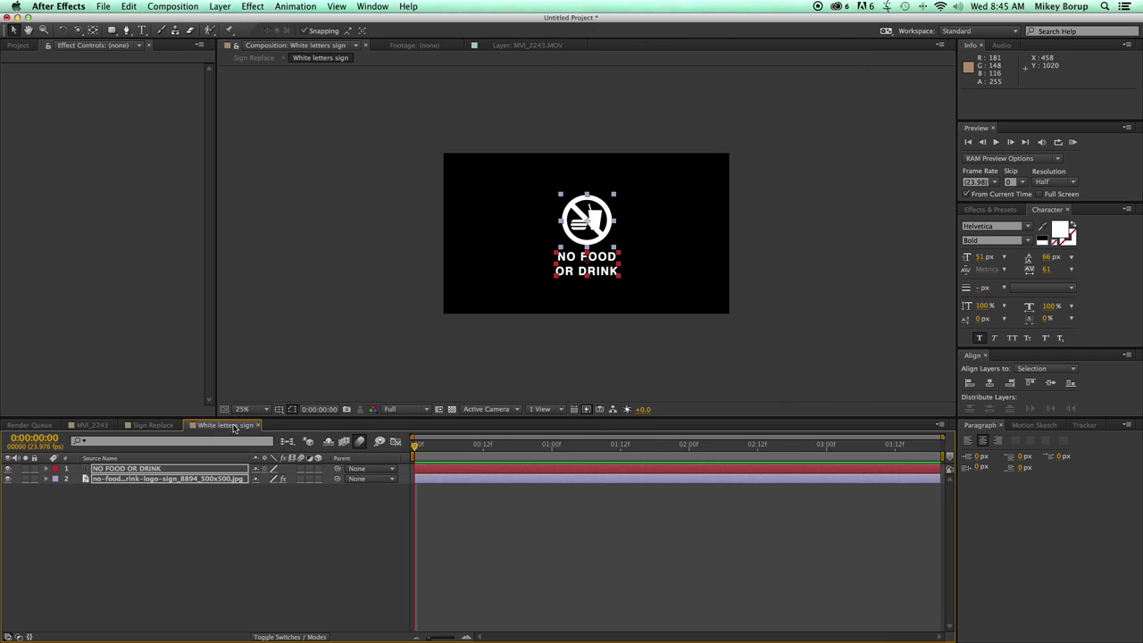
left_click(152, 426)
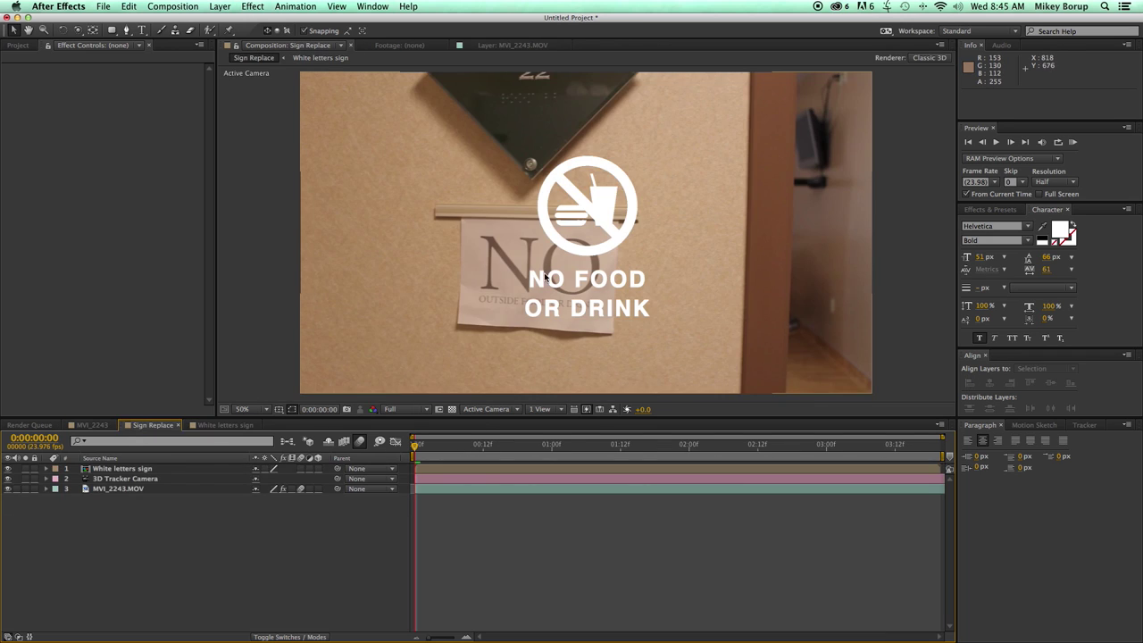
Draw a neutral grey 8A8A8A rectangle over the paper sign, beneath White letters sign.
left_click(113, 31)
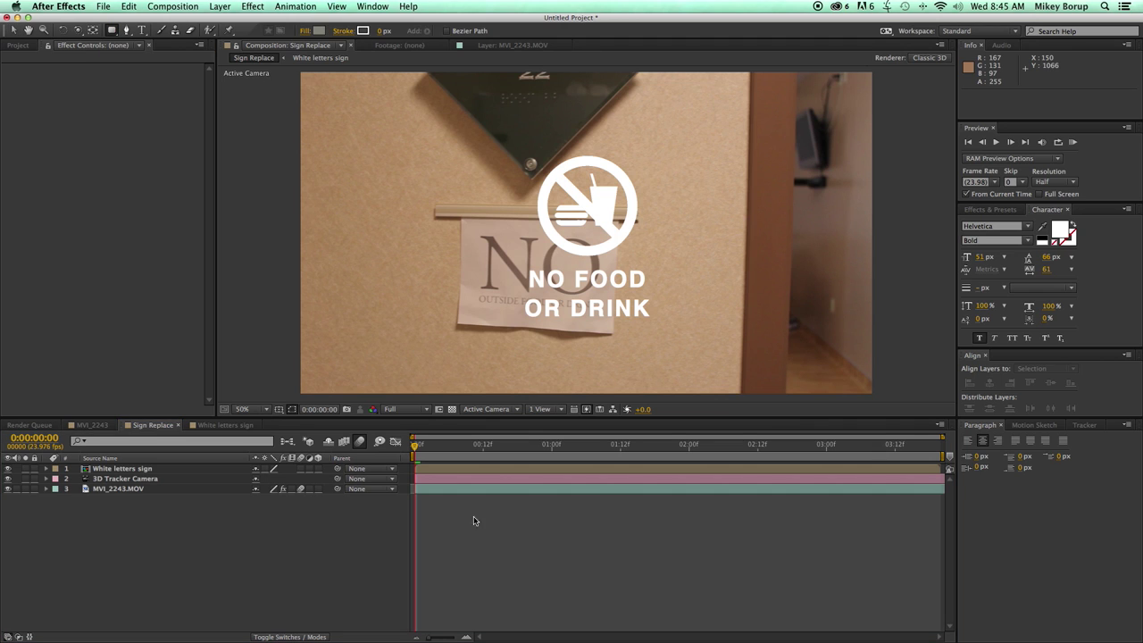
left_click_drag(465, 112, 701, 361)
left_click(319, 30)
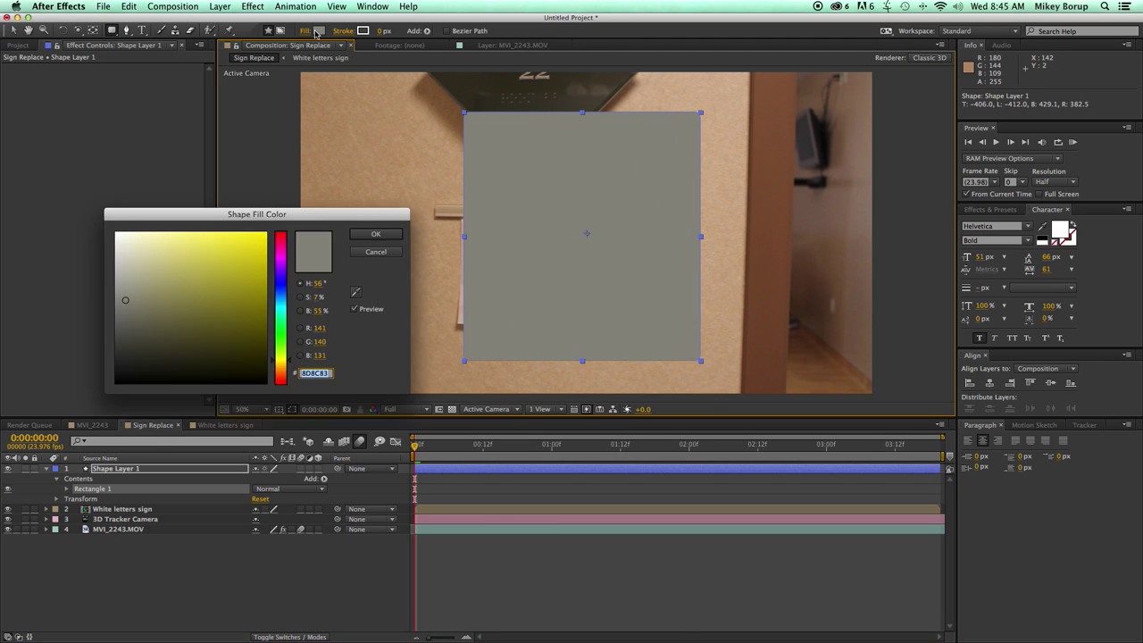
left_click(161, 280)
left_click_drag(161, 280, 95, 301)
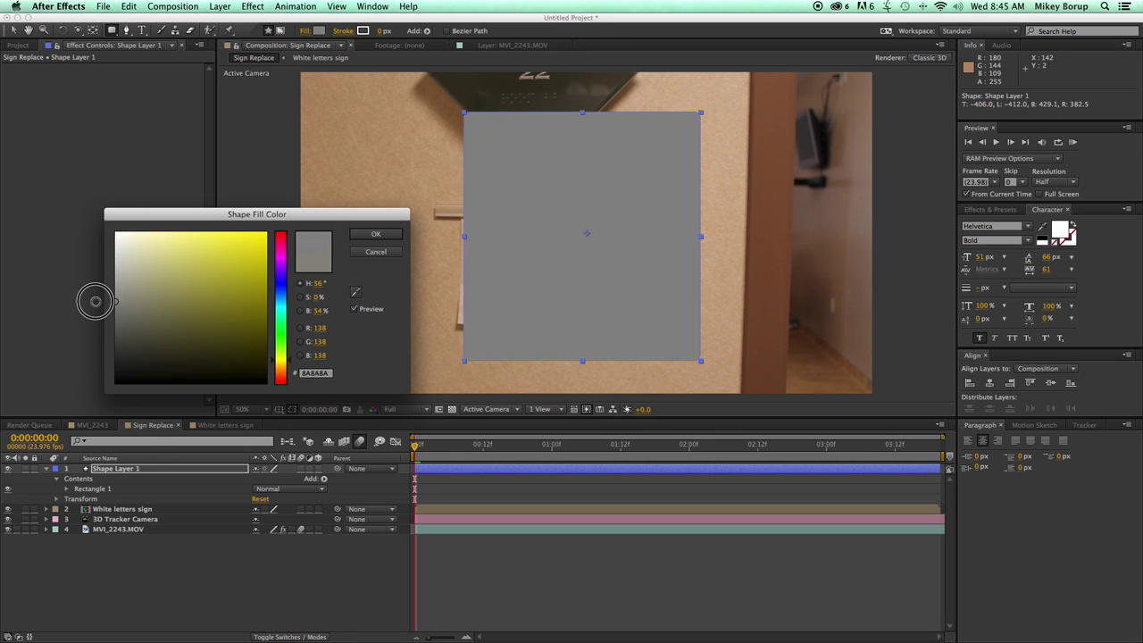
left_click(375, 235)
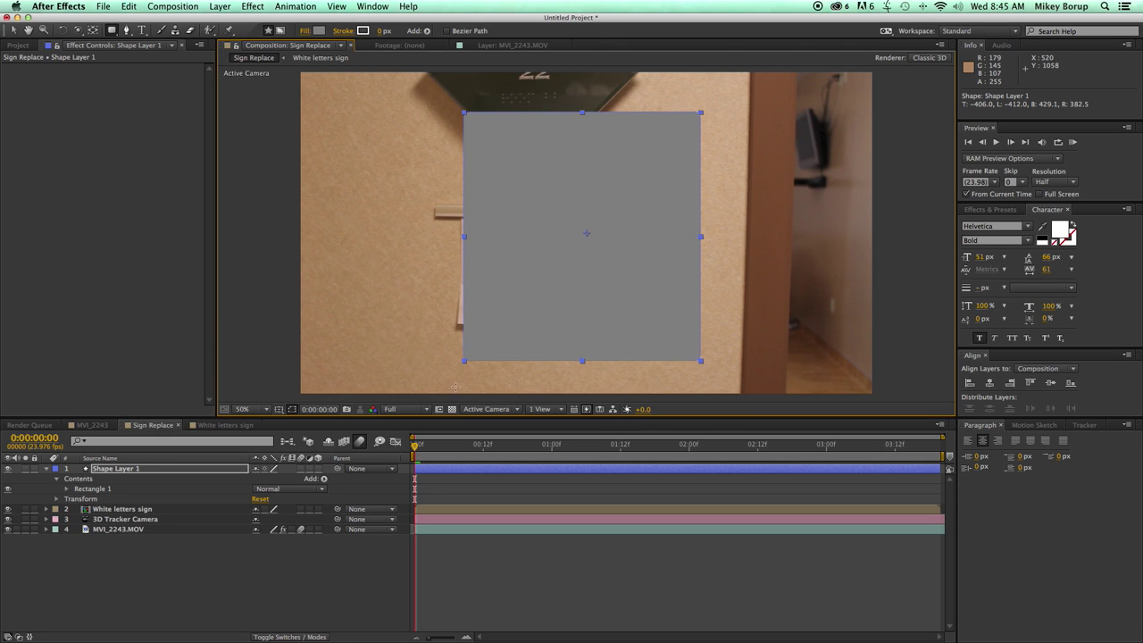
left_click_drag(122, 508, 126, 465)
Horizontally centre the white sign and grey rectangle layers on each other.
key("v")
left_click(128, 479, "shift")
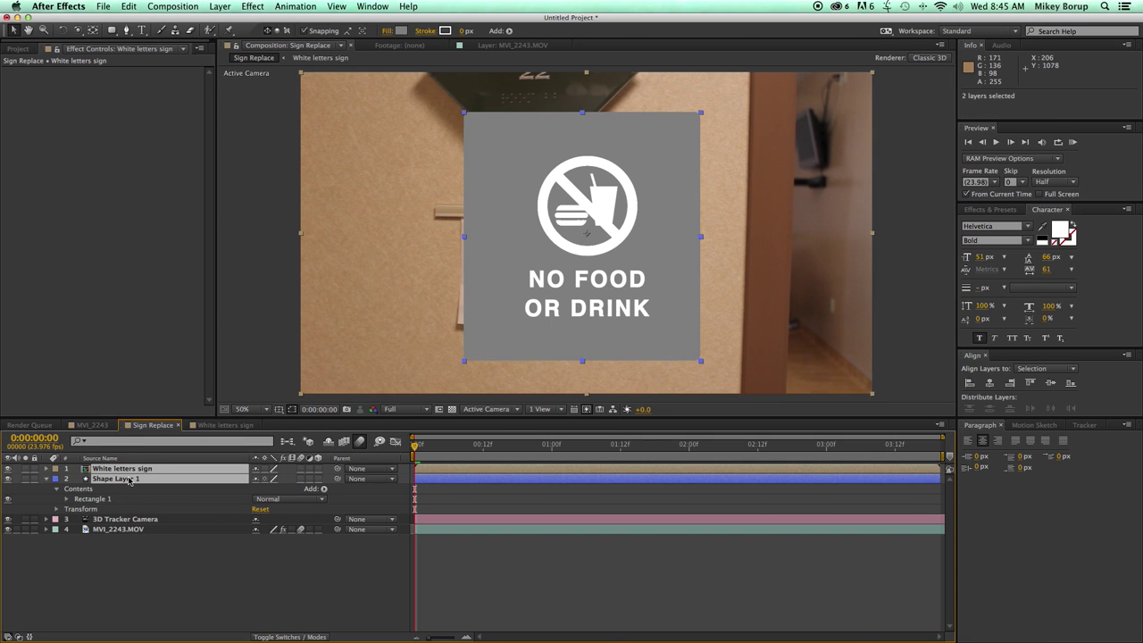
left_click(990, 382)
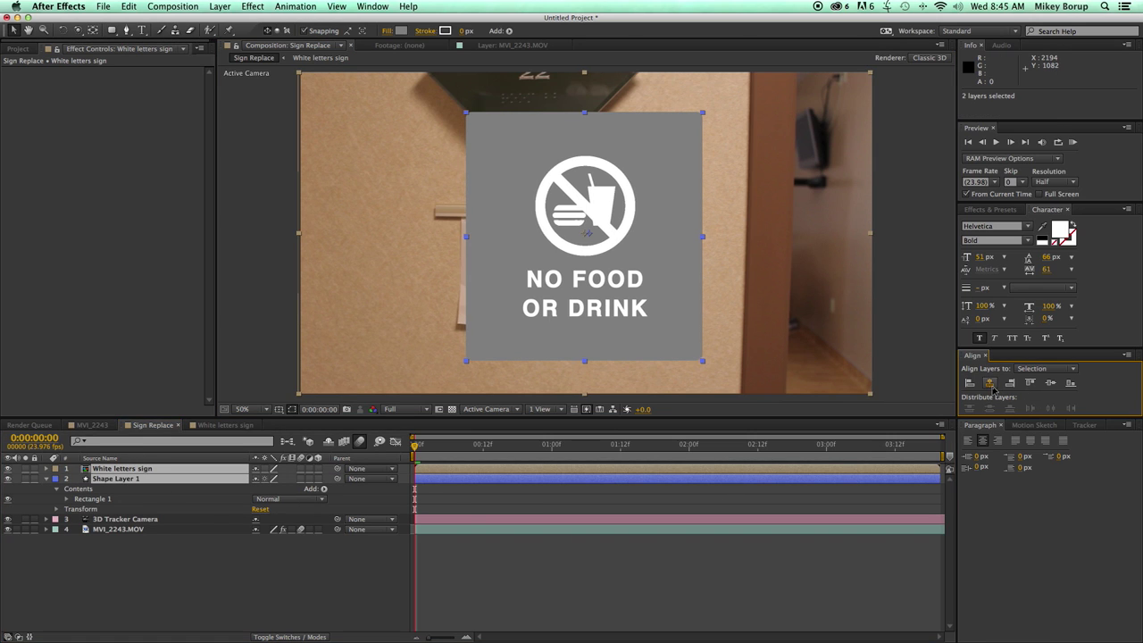
left_click(668, 286)
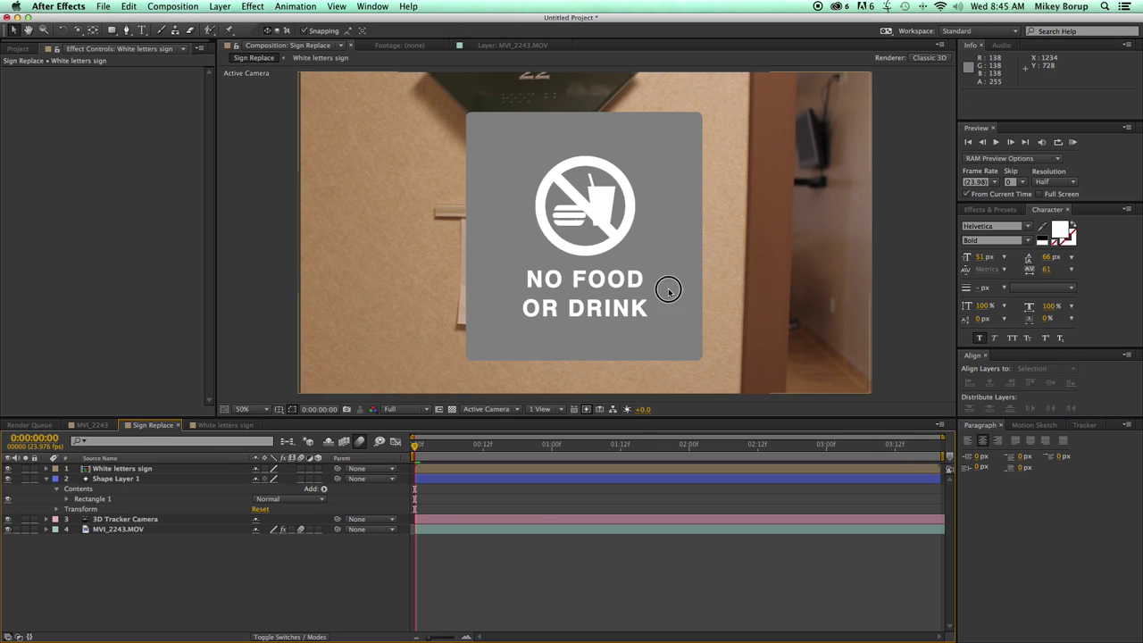
Inside the White letters sign precomp, select the no-food logo and NO FOOD OR DRINK text layers.
double_click(443, 471)
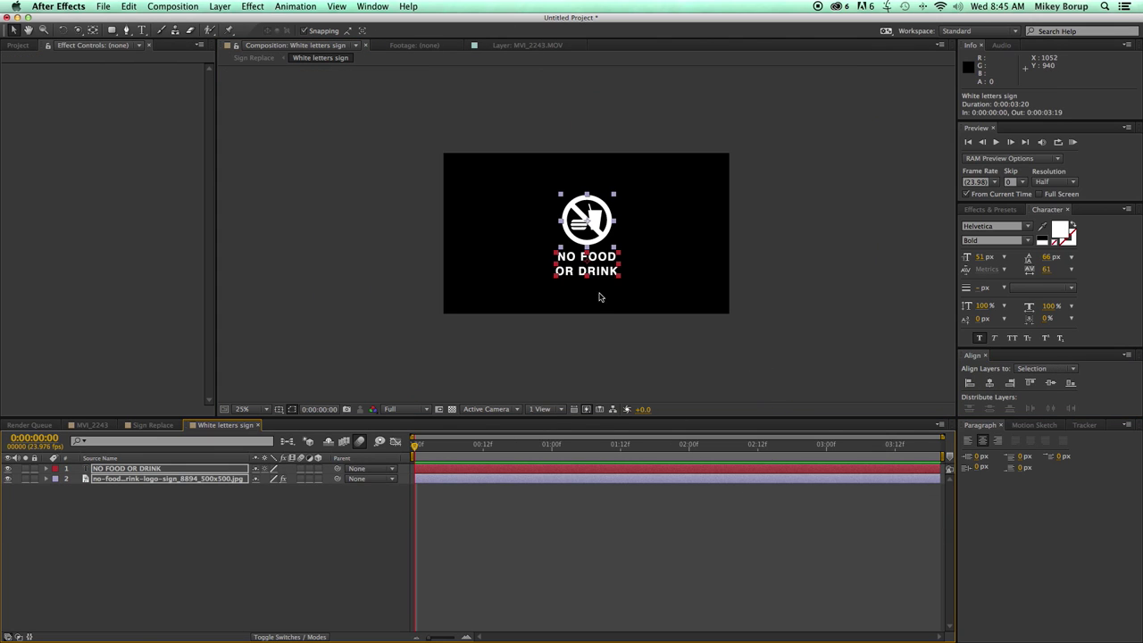
left_click(500, 513)
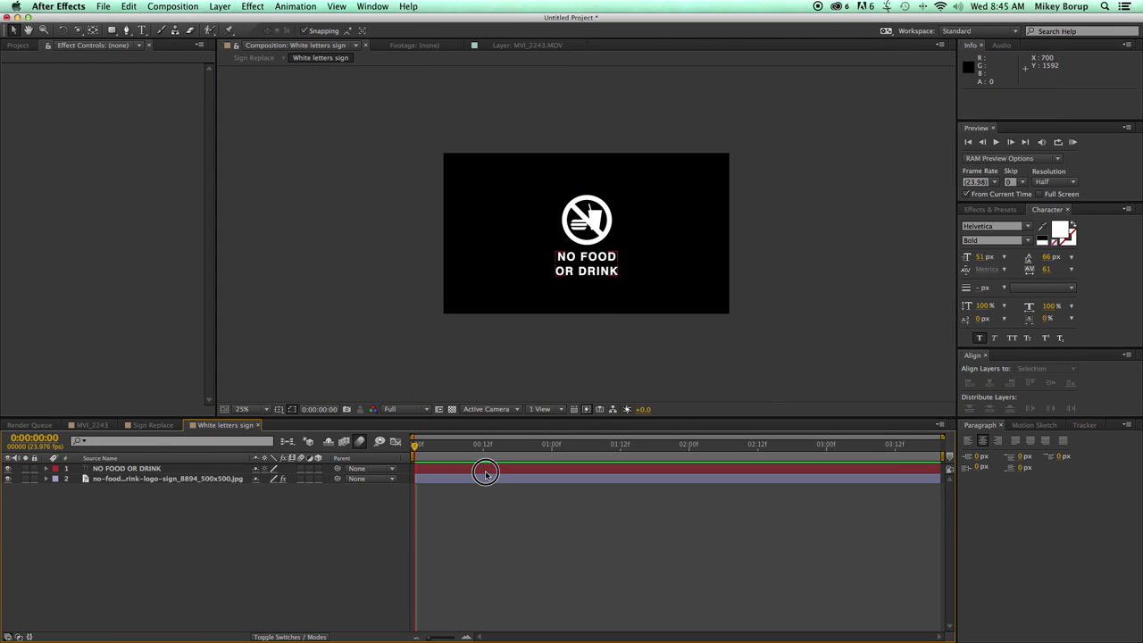
left_click(482, 471)
left_click(484, 479, "shift")
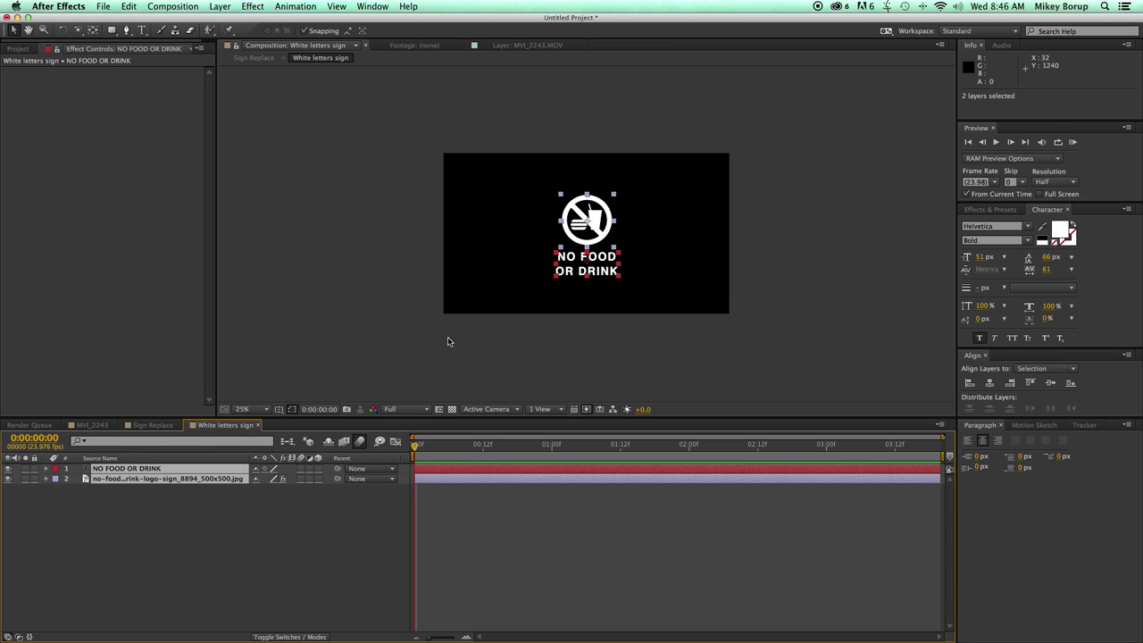
left_click(152, 425)
left_click(223, 425)
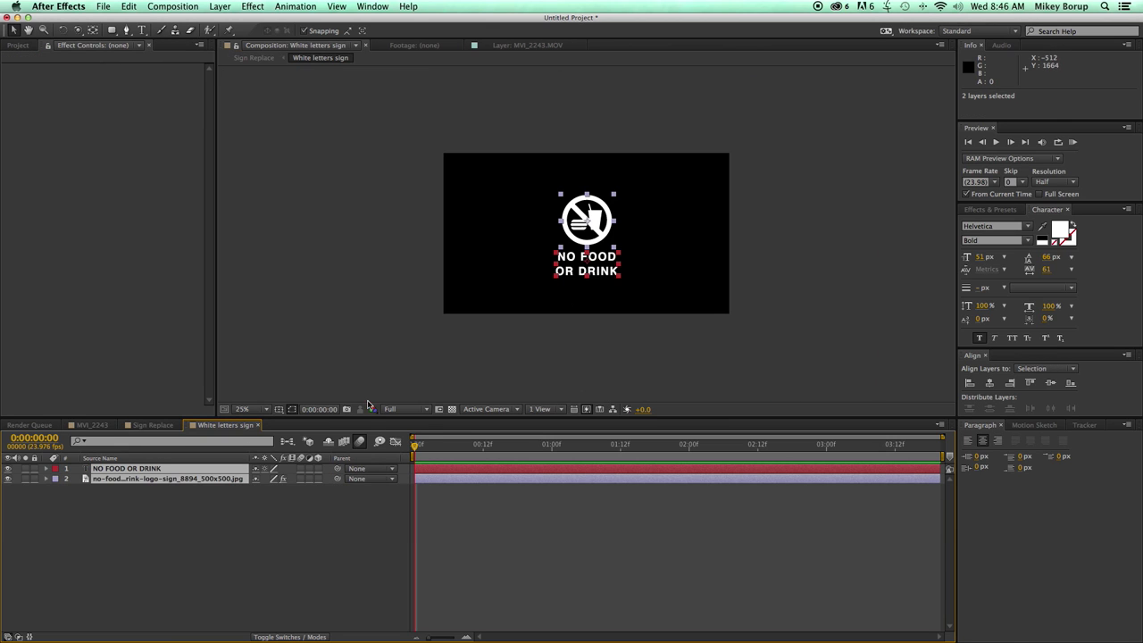
left_click(490, 486)
left_click(486, 479)
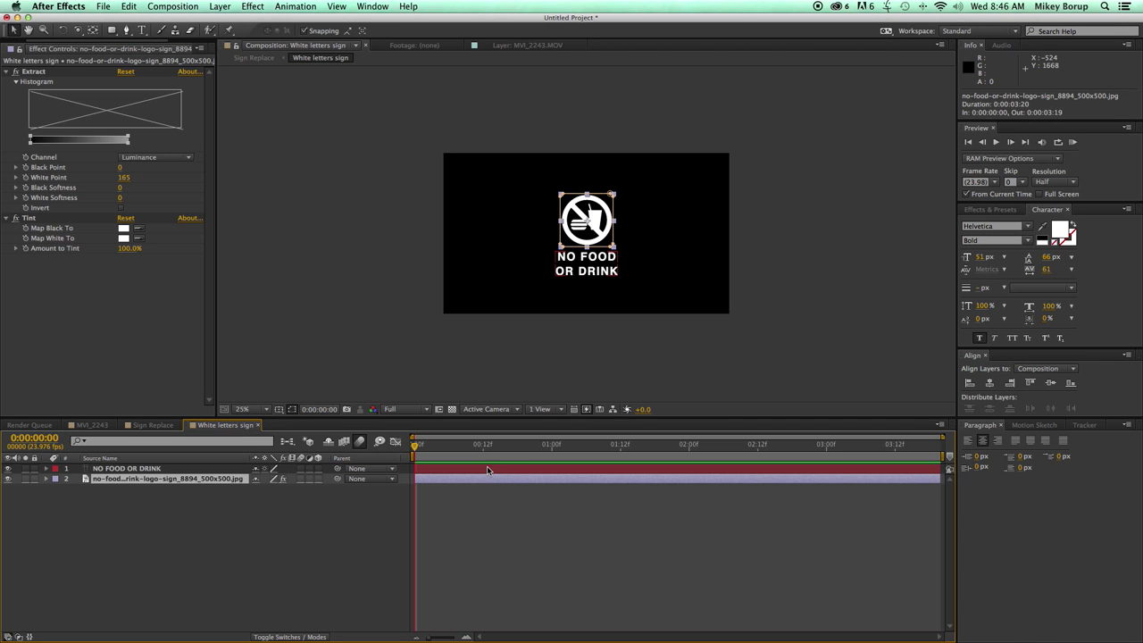
left_click(487, 468, "shift")
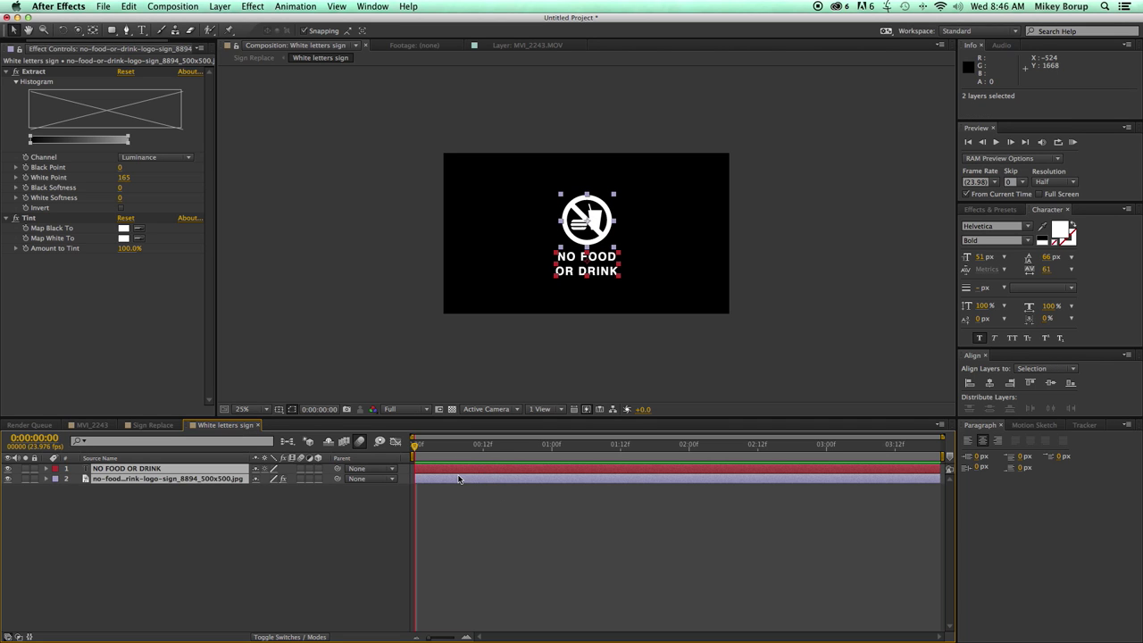
Horizontally centre the logo and text relative to the composition, viewing at 50%.
left_click(1044, 370)
left_click(1039, 390)
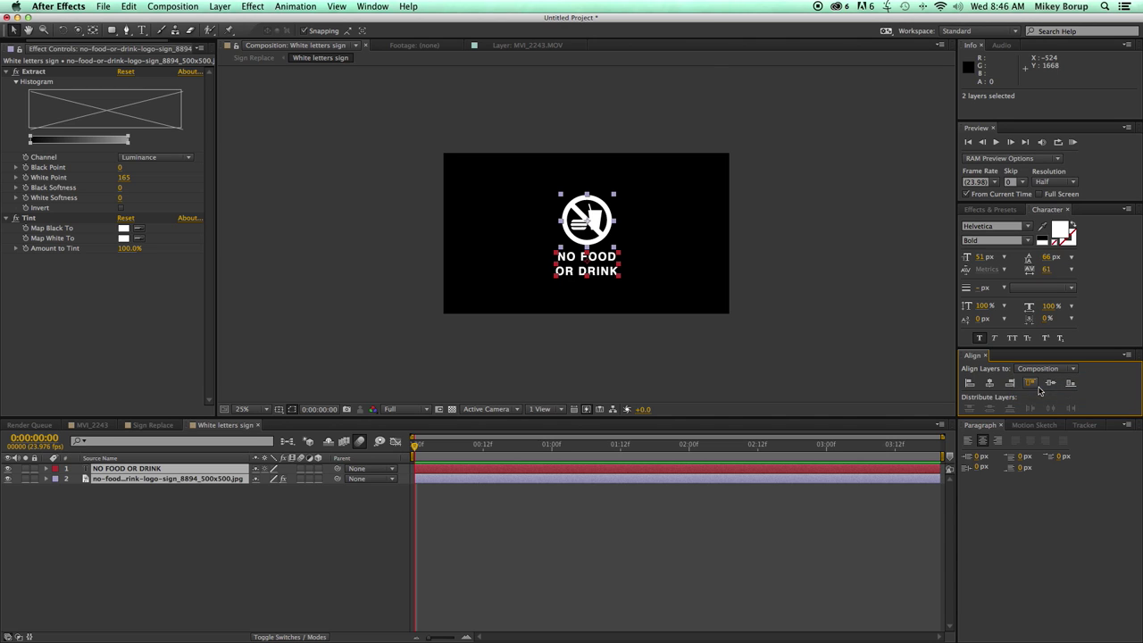
left_click(990, 382)
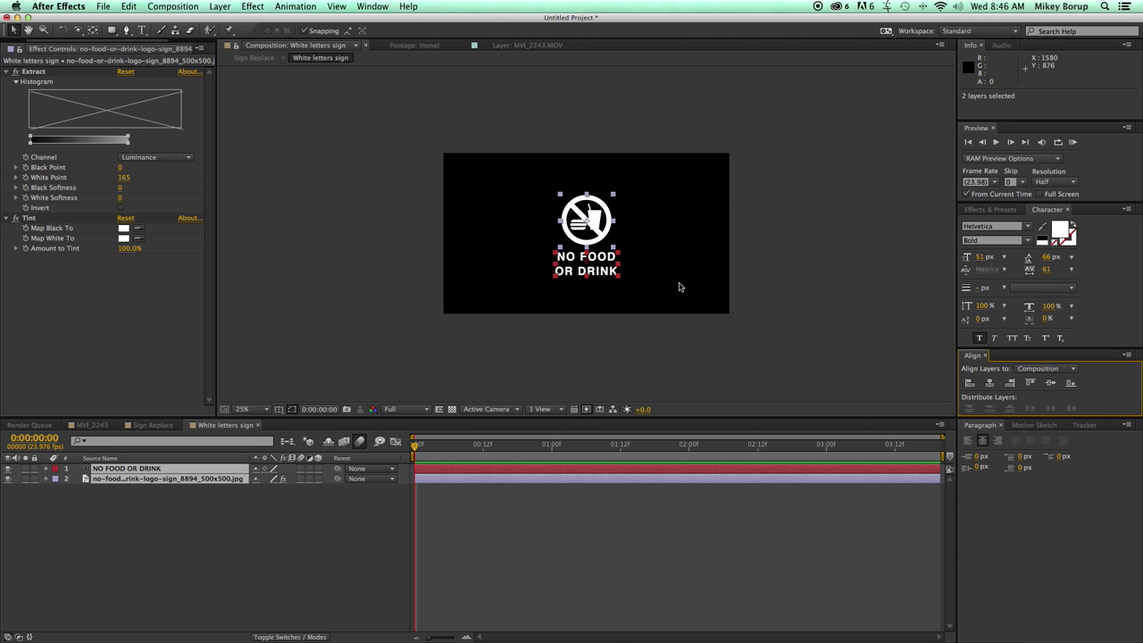
left_click(241, 409)
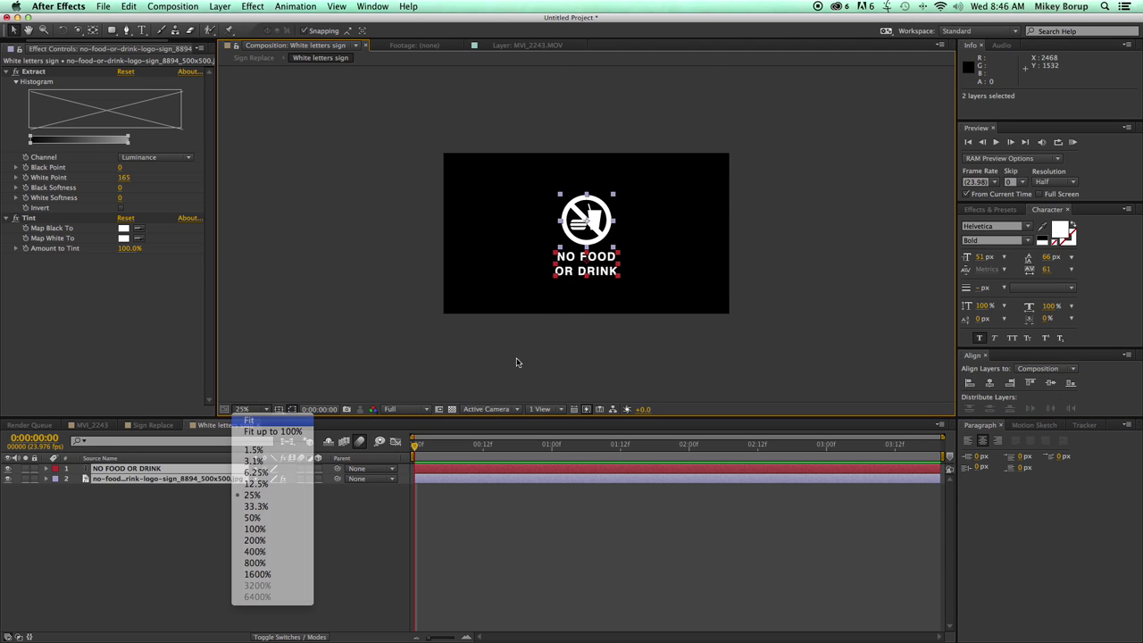
left_click(259, 524)
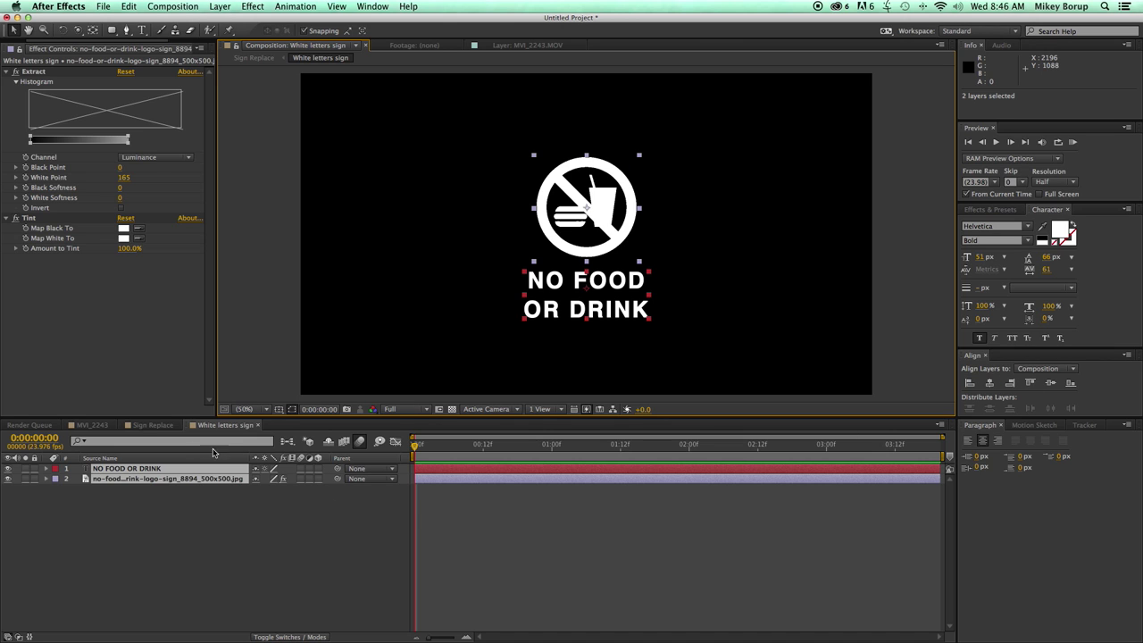
left_click(153, 425)
Horizontally centre White letters sign and the grey rectangle in the Sign Replace composition.
left_click(540, 473, "shift")
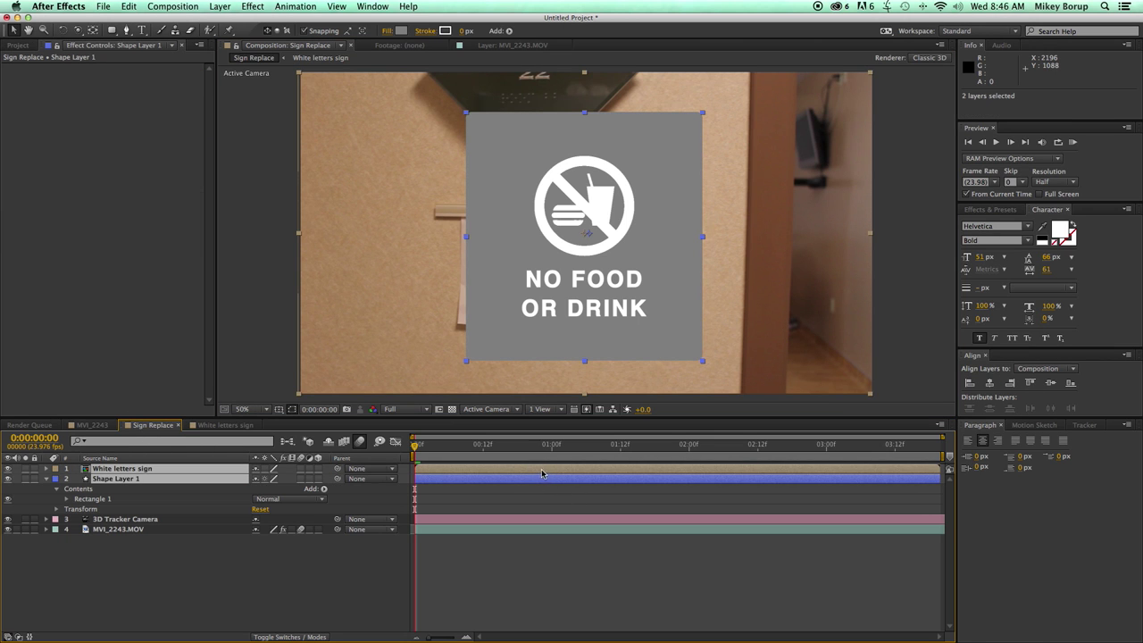
left_click(989, 383)
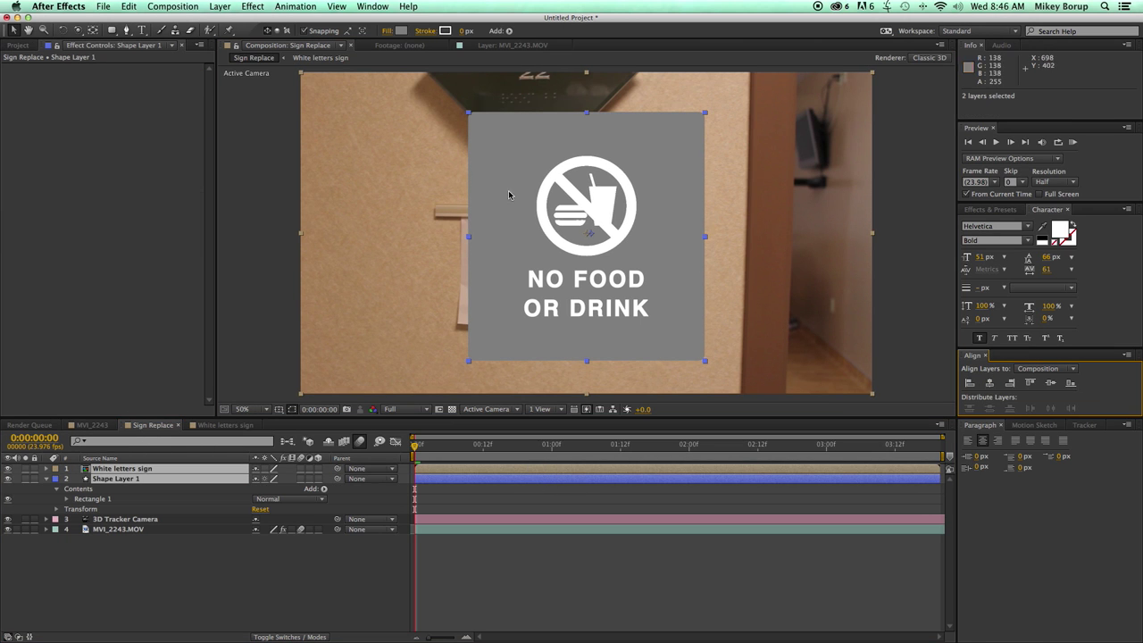
left_click(1045, 368)
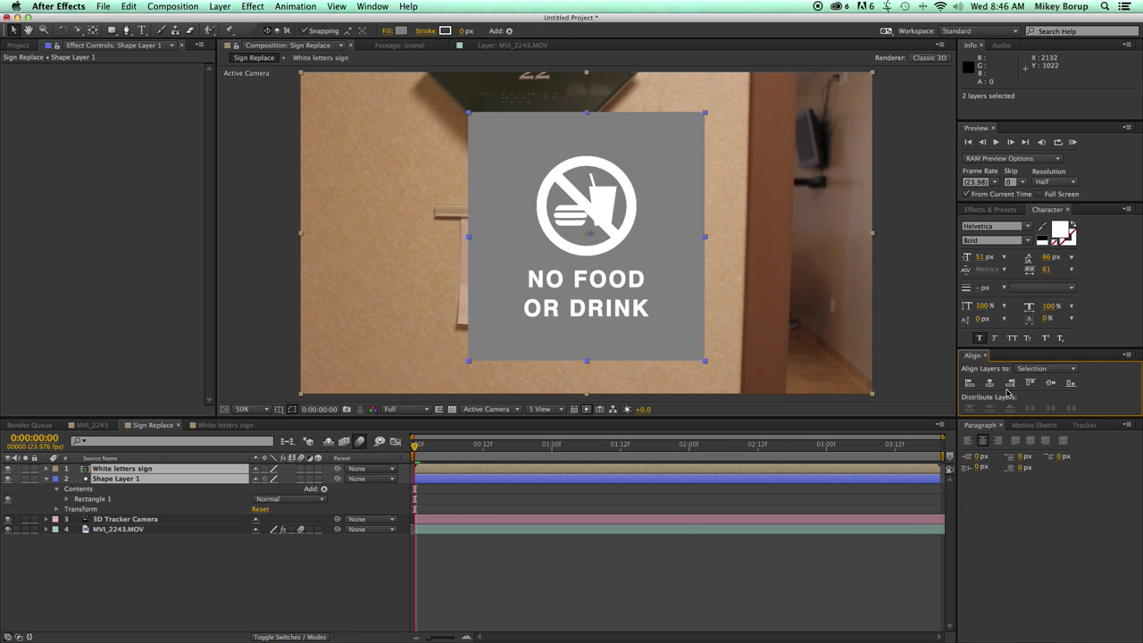
left_click(688, 588)
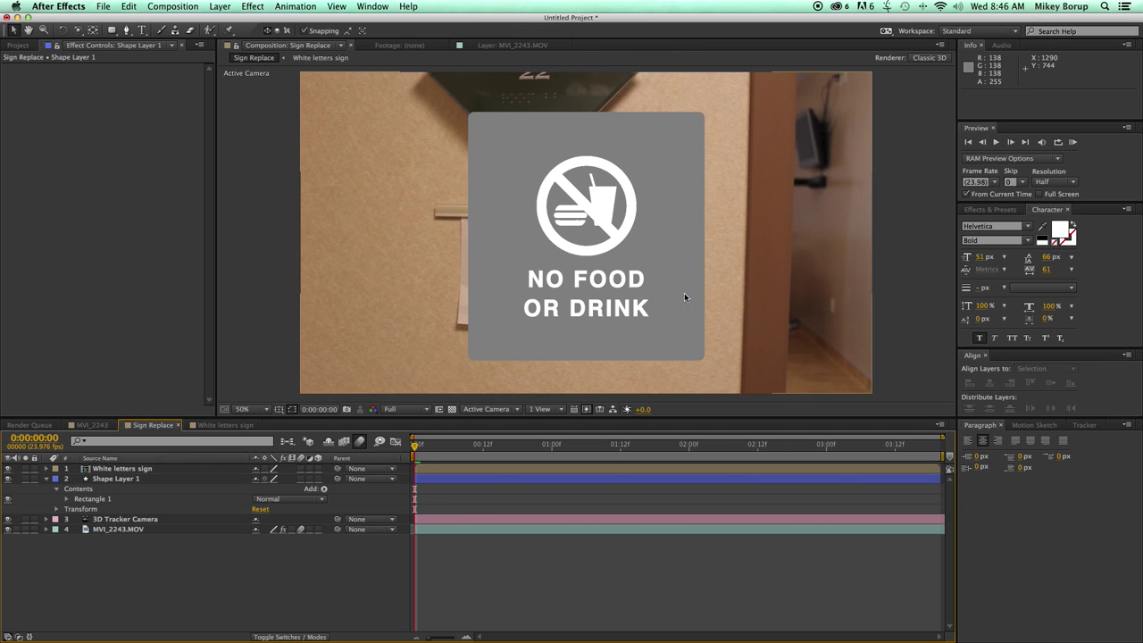
key("comma")
key("period")
Scale Shape Layer 1 down to 82% and select the White letters sign layer.
left_click(428, 484)
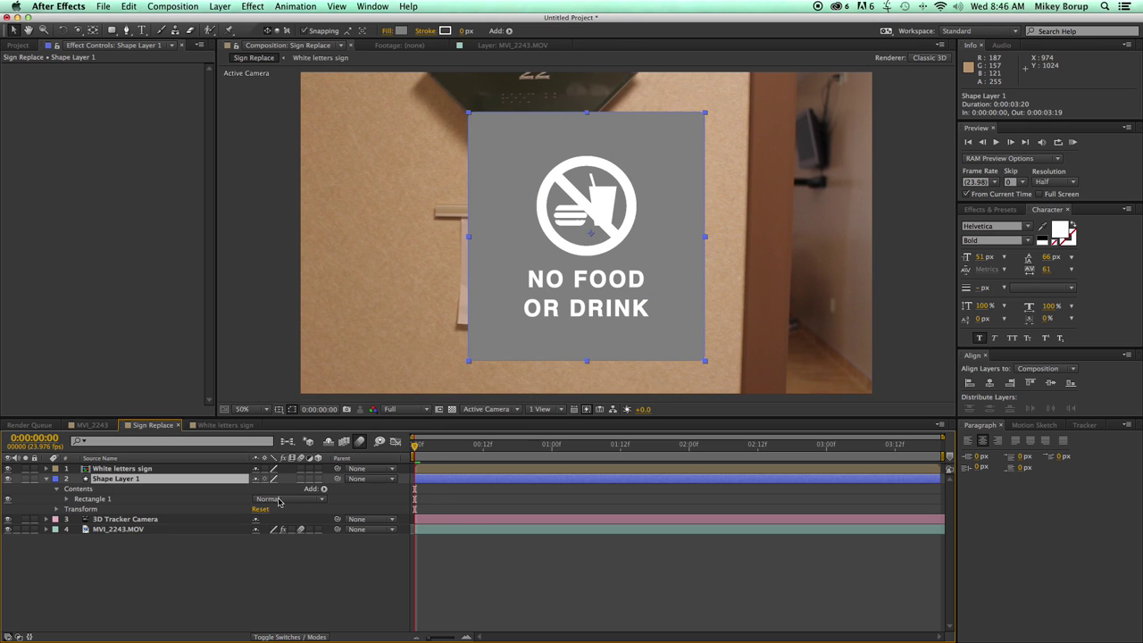
key("s")
left_click_drag(270, 489, 257, 489)
left_click(432, 483)
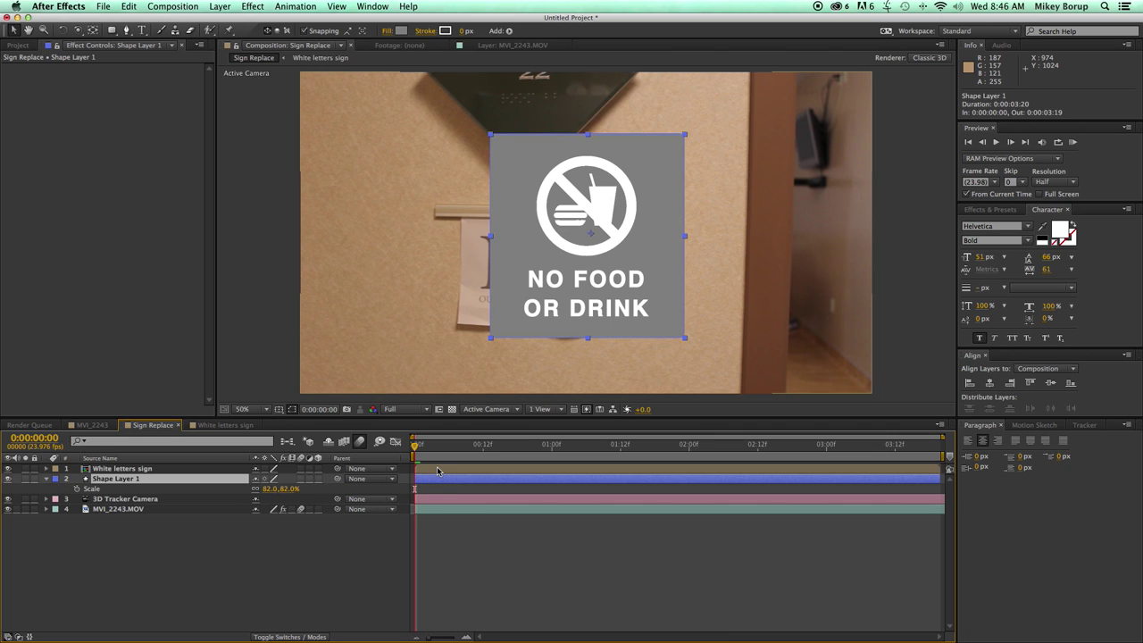
left_click(438, 471)
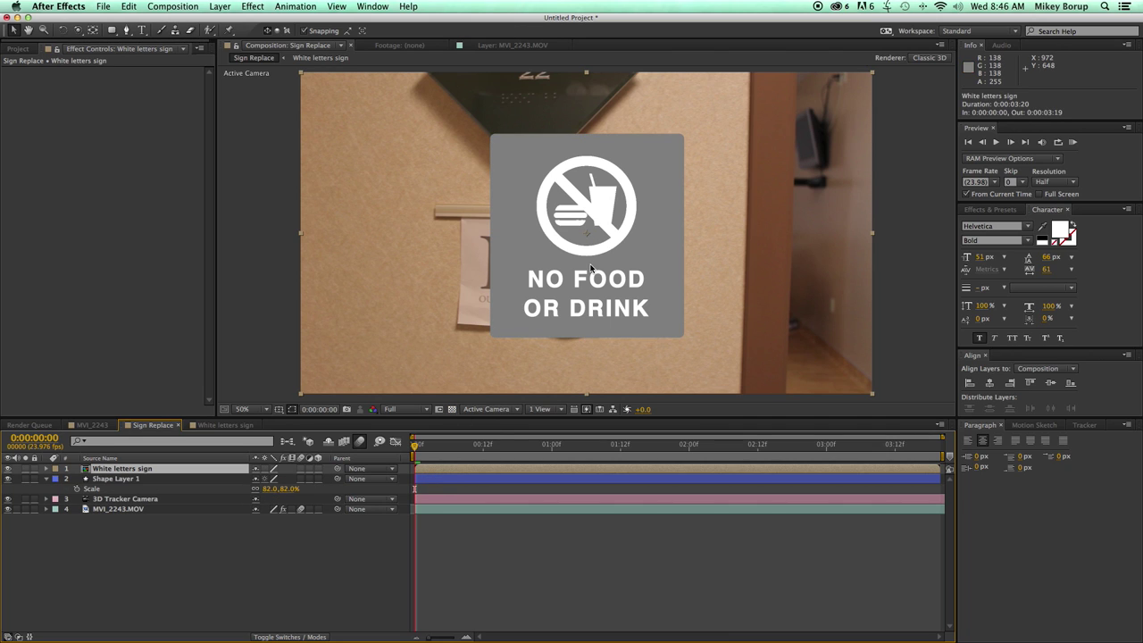
left_click(486, 493)
Add a Bevel and Emboss layer style to the White letters sign and reveal its settings.
left_click(462, 469)
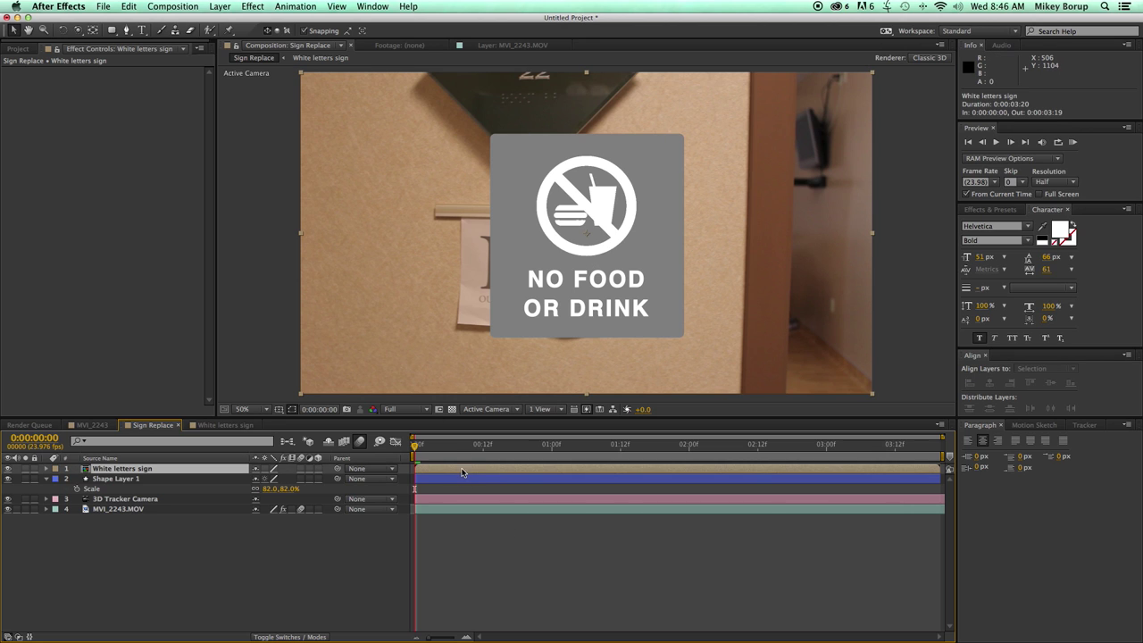
left_click(221, 7)
mouse_move(259, 280)
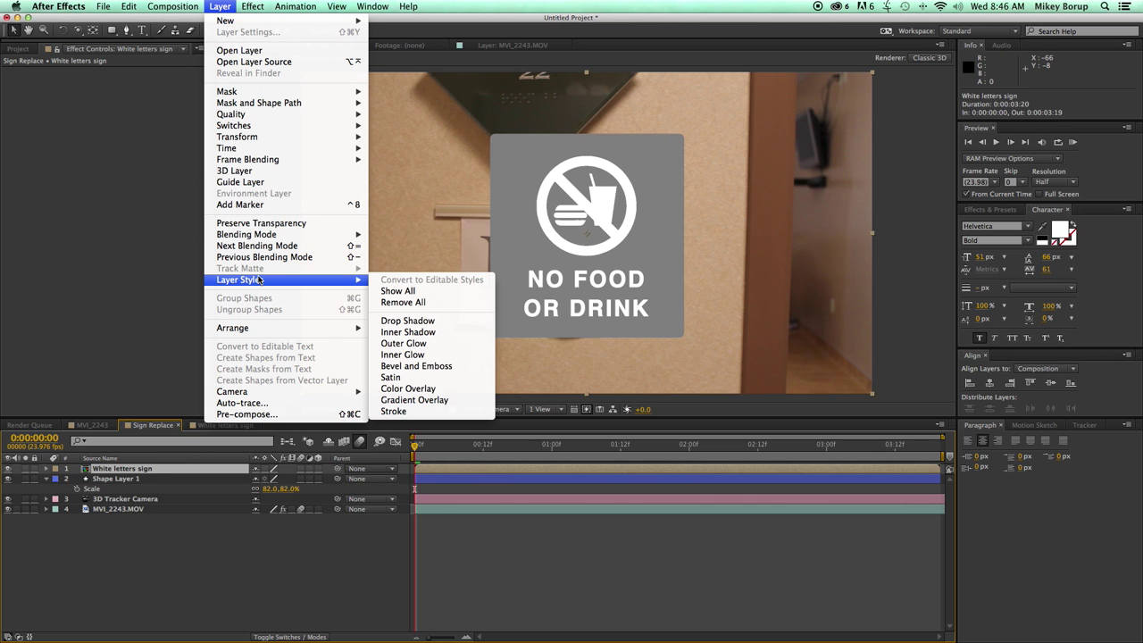
left_click(416, 366)
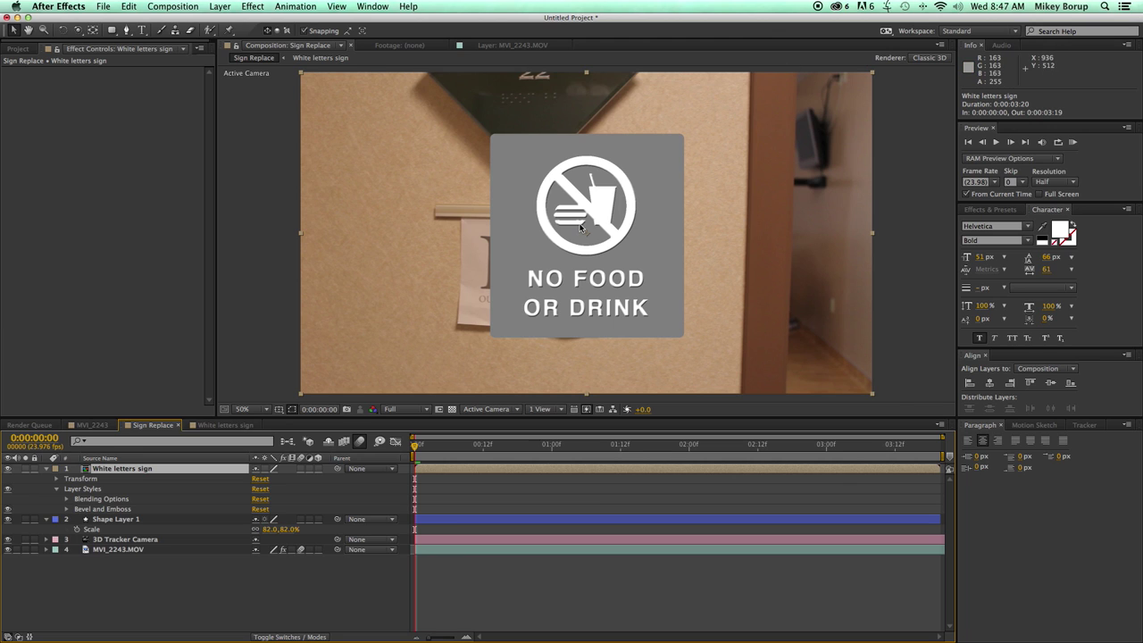
scroll(581, 228, "up", 2)
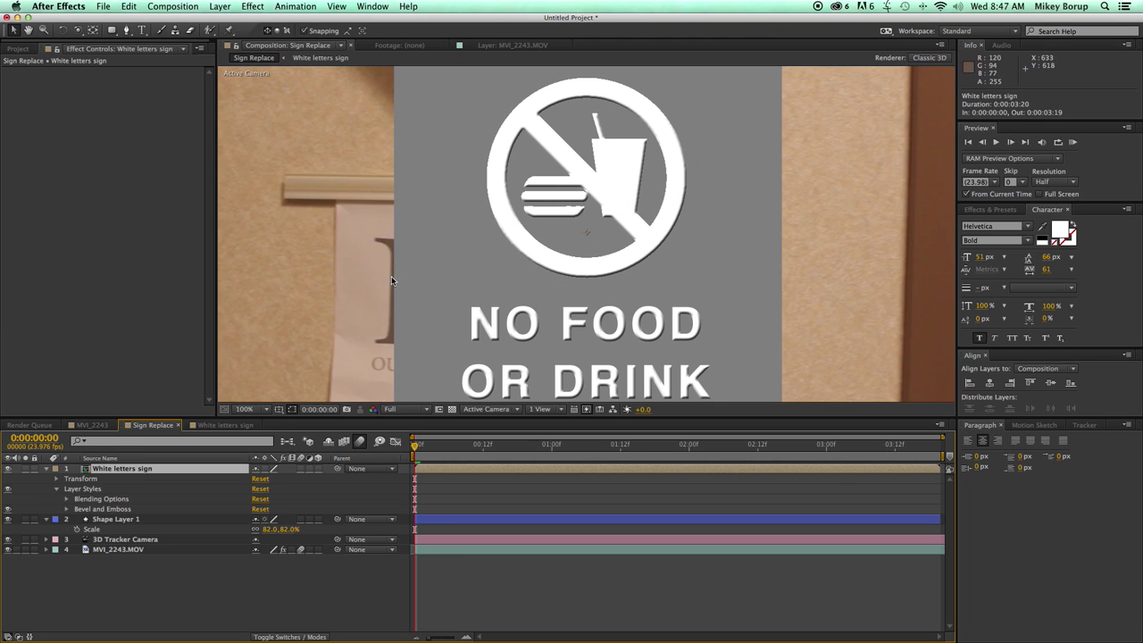
left_click(91, 511)
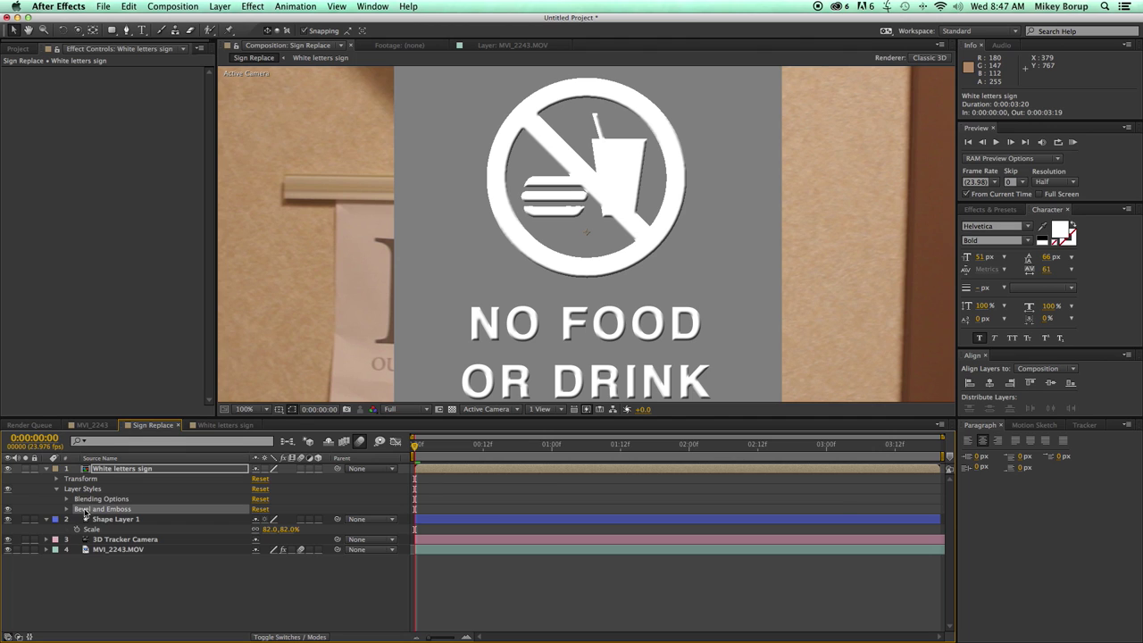
left_click(66, 509)
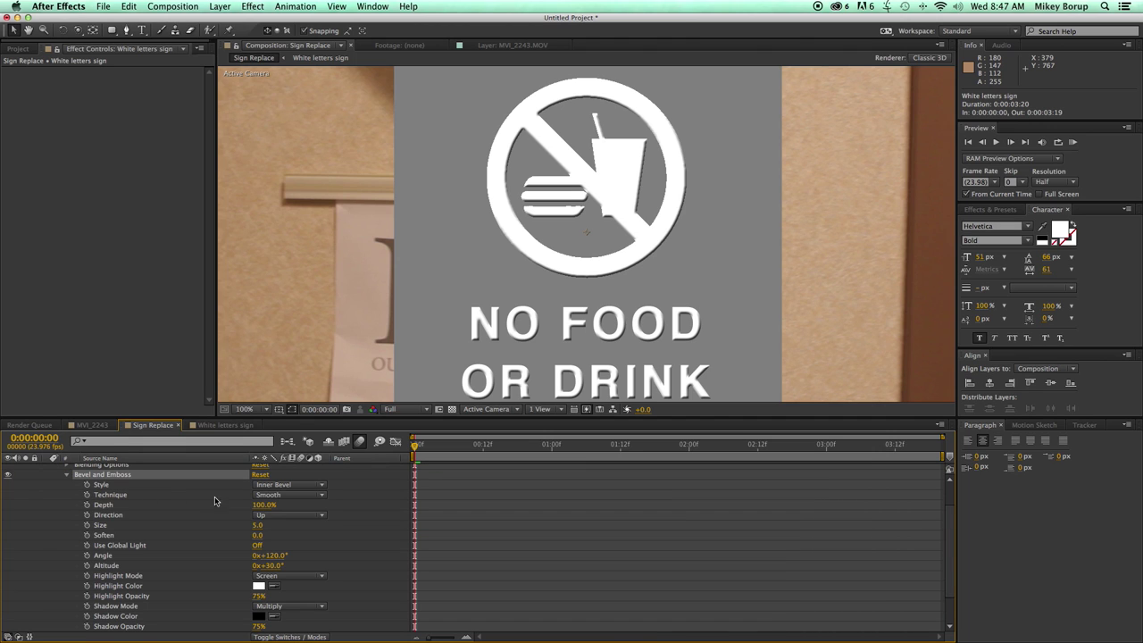
Set the bevel Direction to Down, Angle to 40° and Size to 4.
left_click(277, 515)
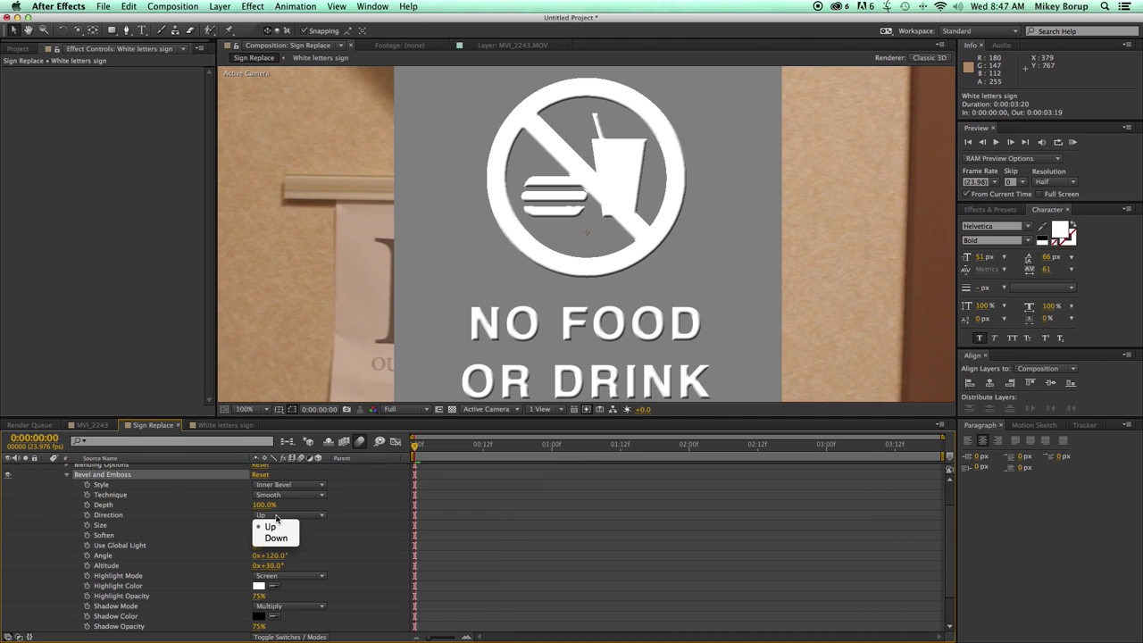
left_click(275, 536)
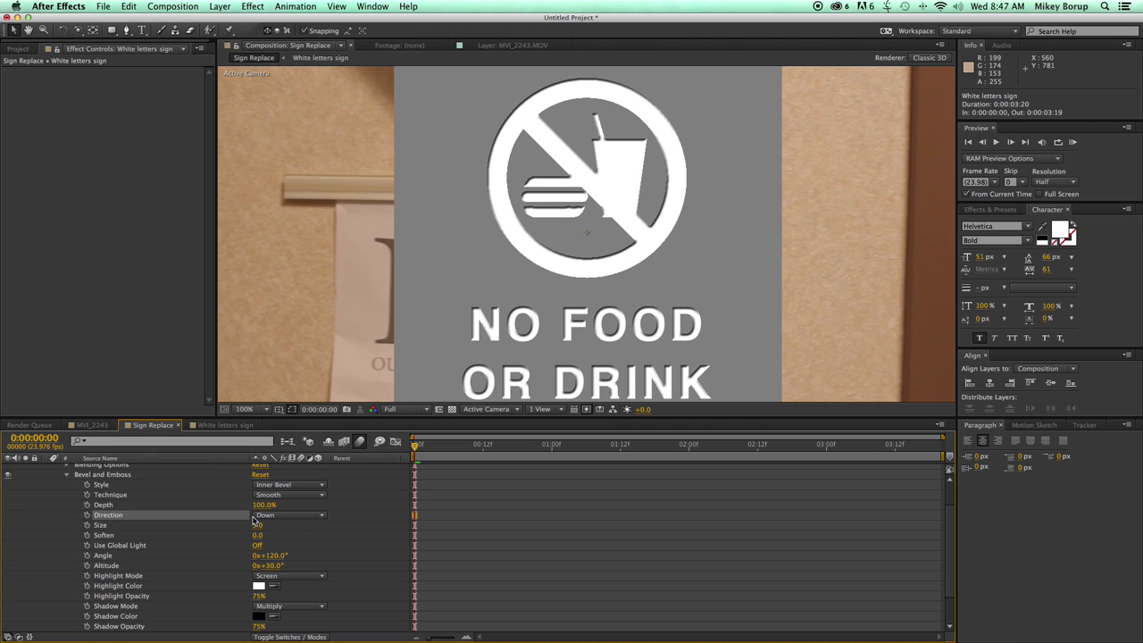
left_click_drag(275, 558, 252, 555)
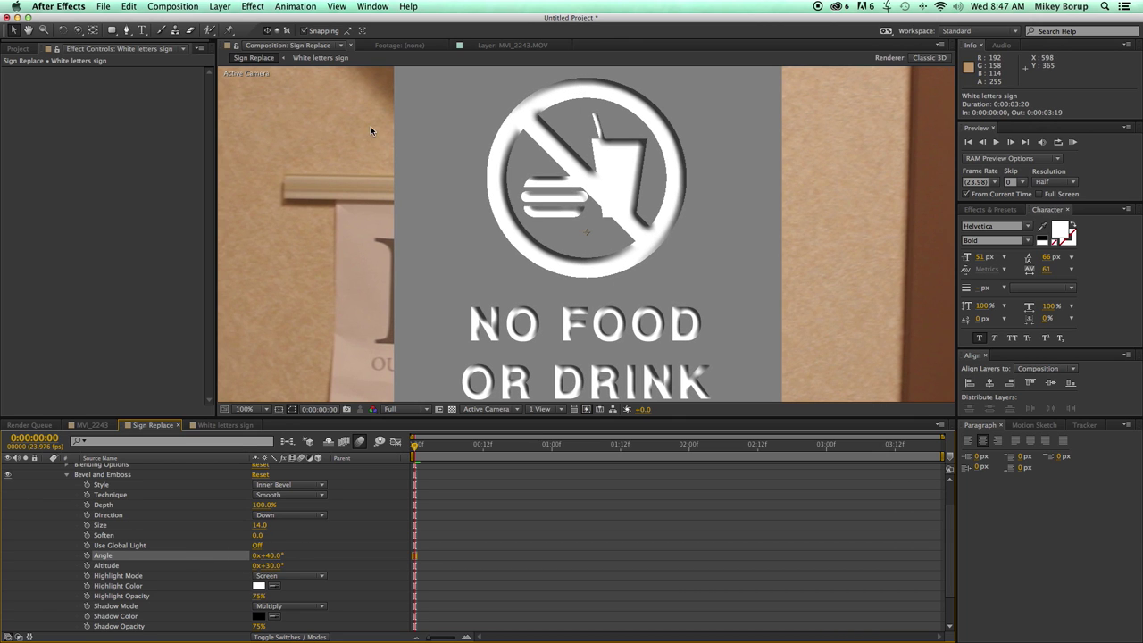
key("comma")
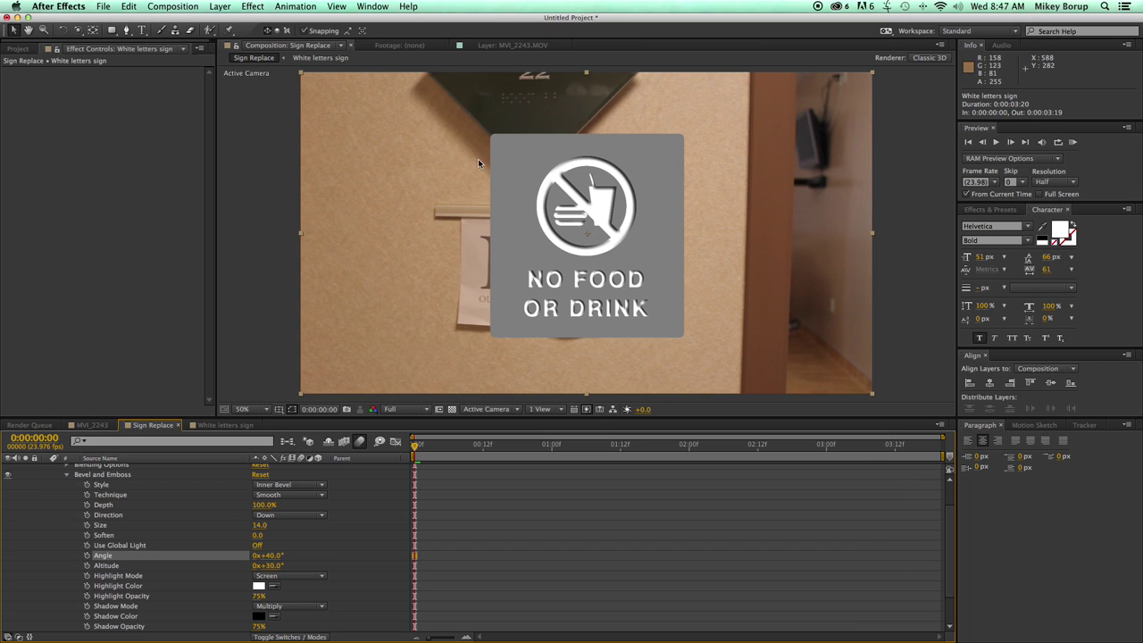
key("period")
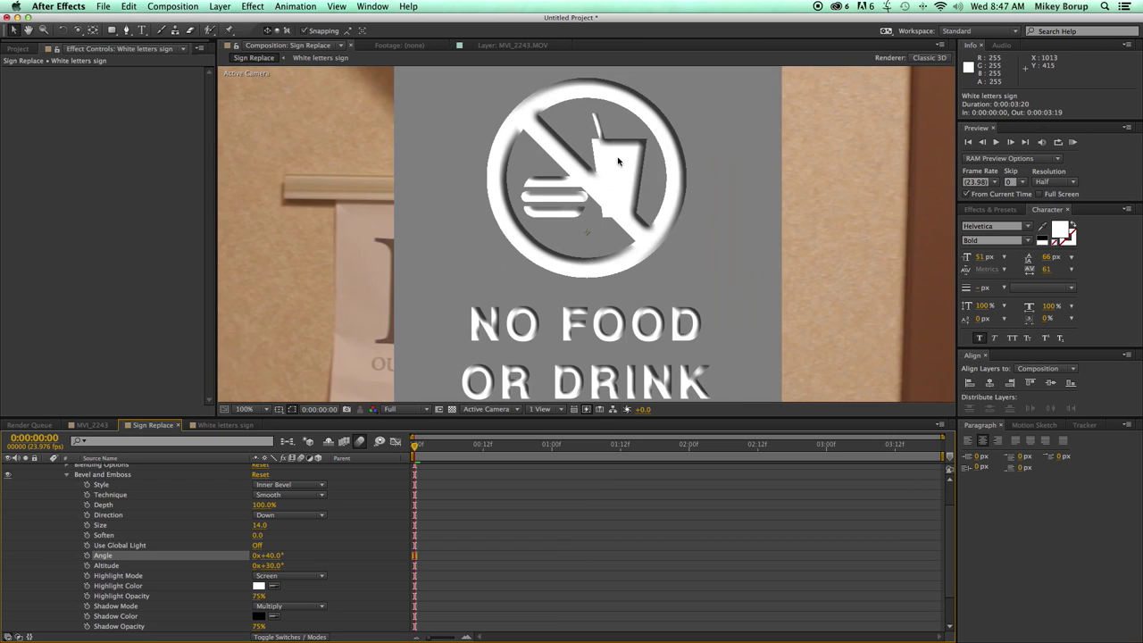
left_click_drag(258, 525, 277, 541)
left_click(258, 525)
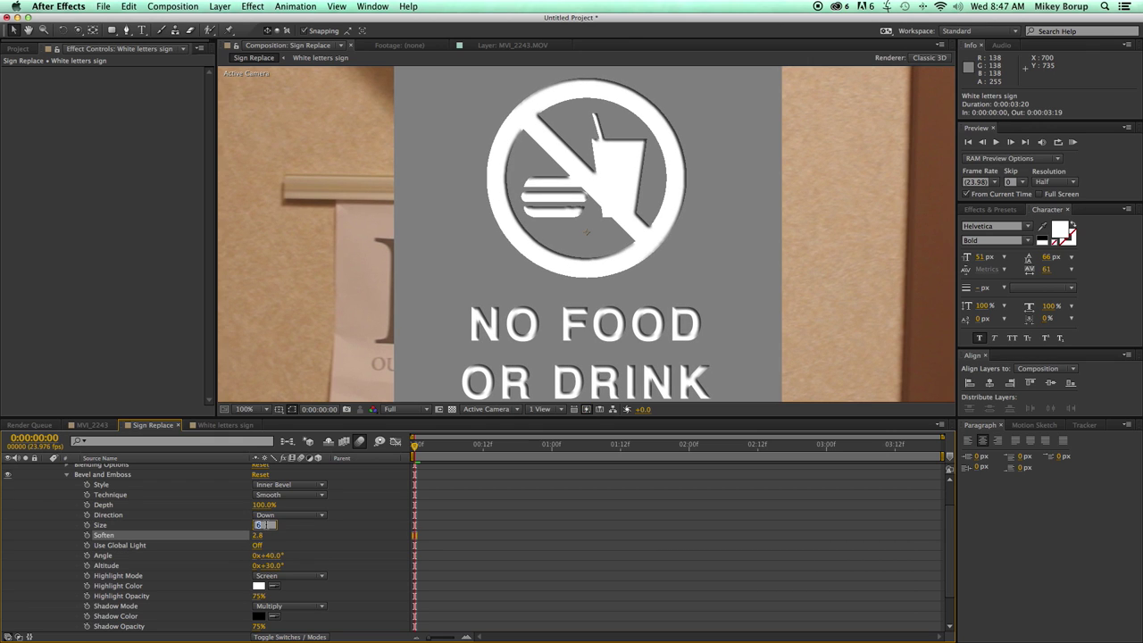
type("4")
key("Return")
scroll(654, 259, "down", 2)
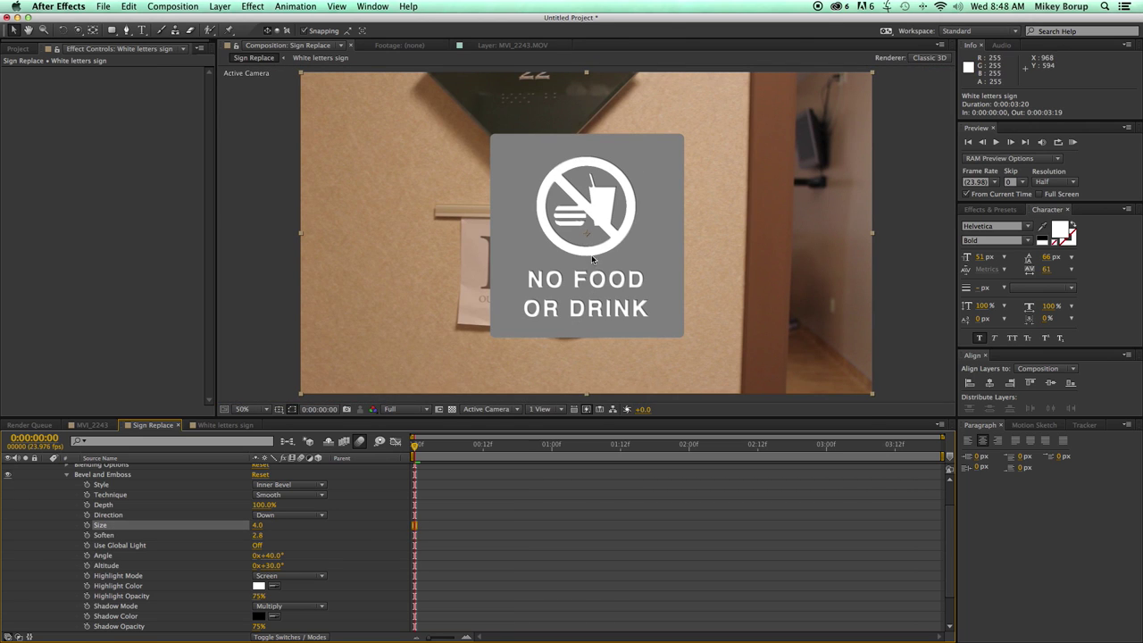
scroll(98, 480, "up", 3)
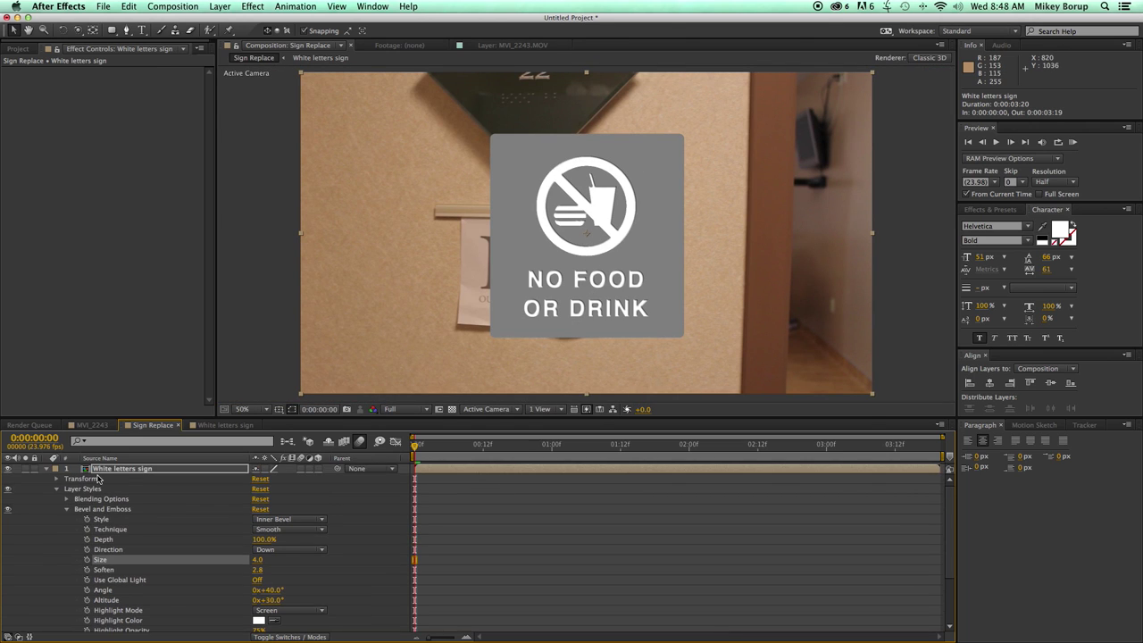
Pre-compose White letters sign and Shape Layer 1 into a precomp named Sign.
left_click(47, 470)
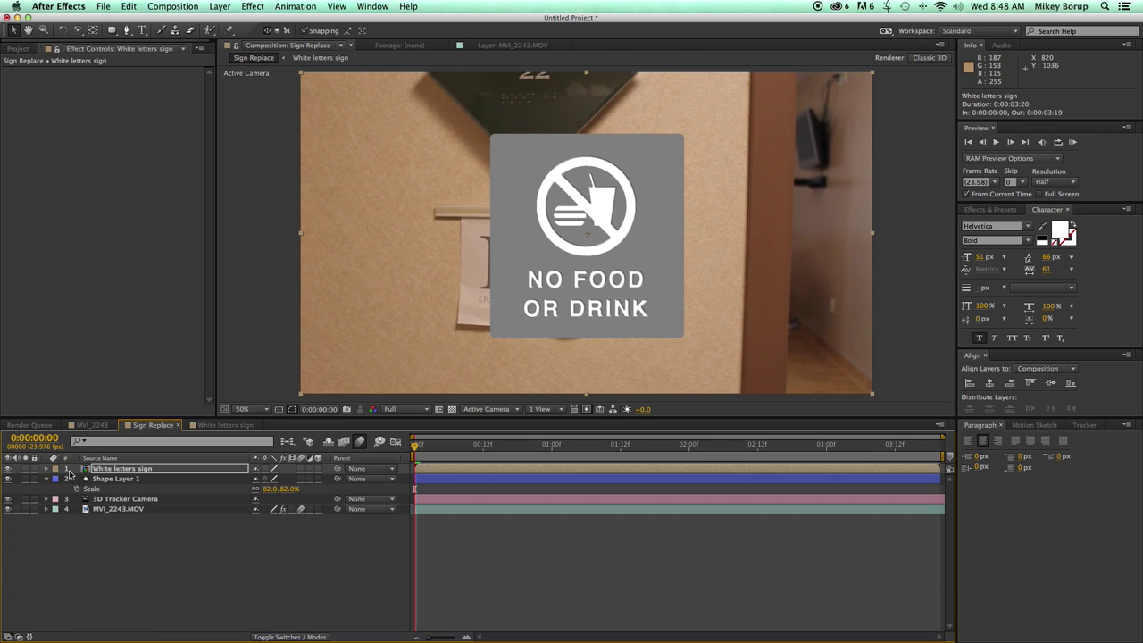
left_click(147, 479, "shift")
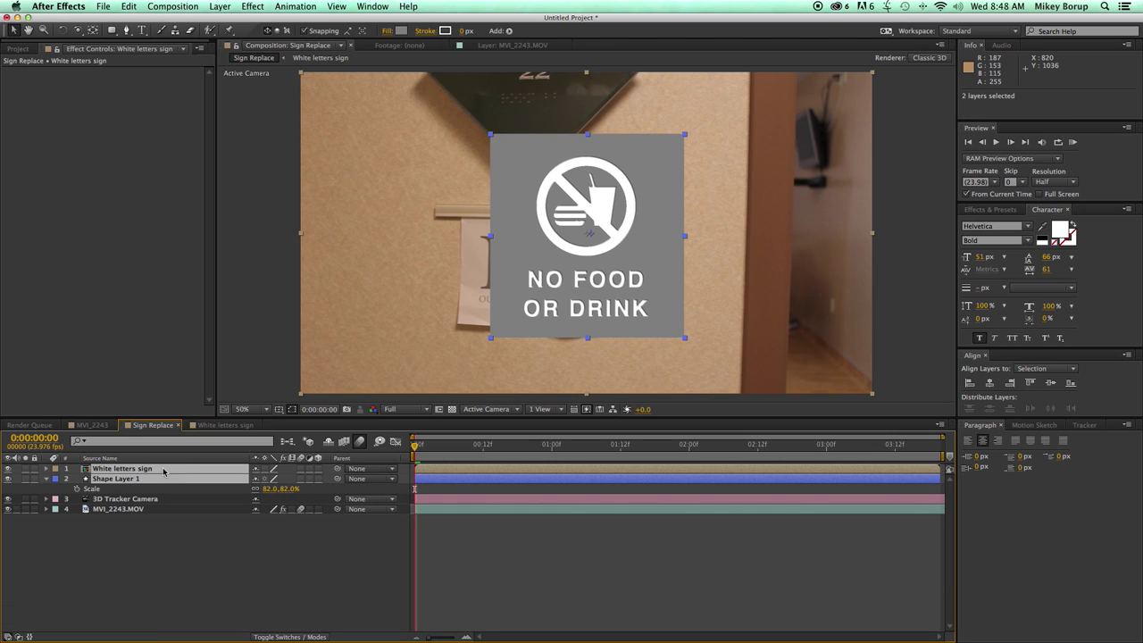
left_click(163, 551)
left_click(163, 470)
left_click(163, 479, "shift")
key("super+shift+c")
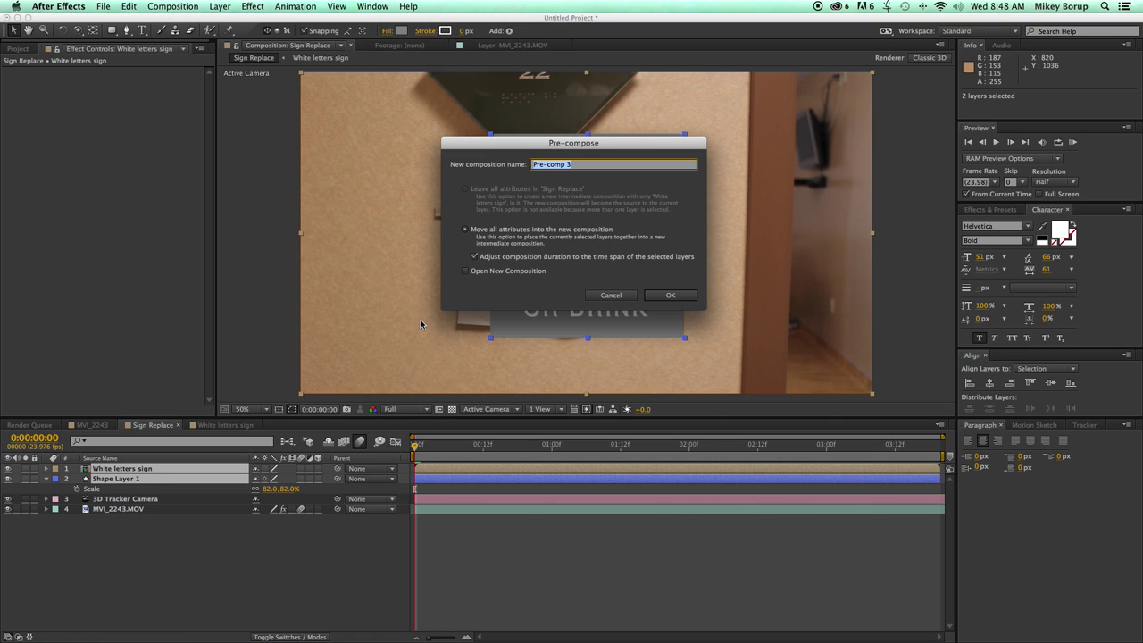
type("Sign")
key("Return")
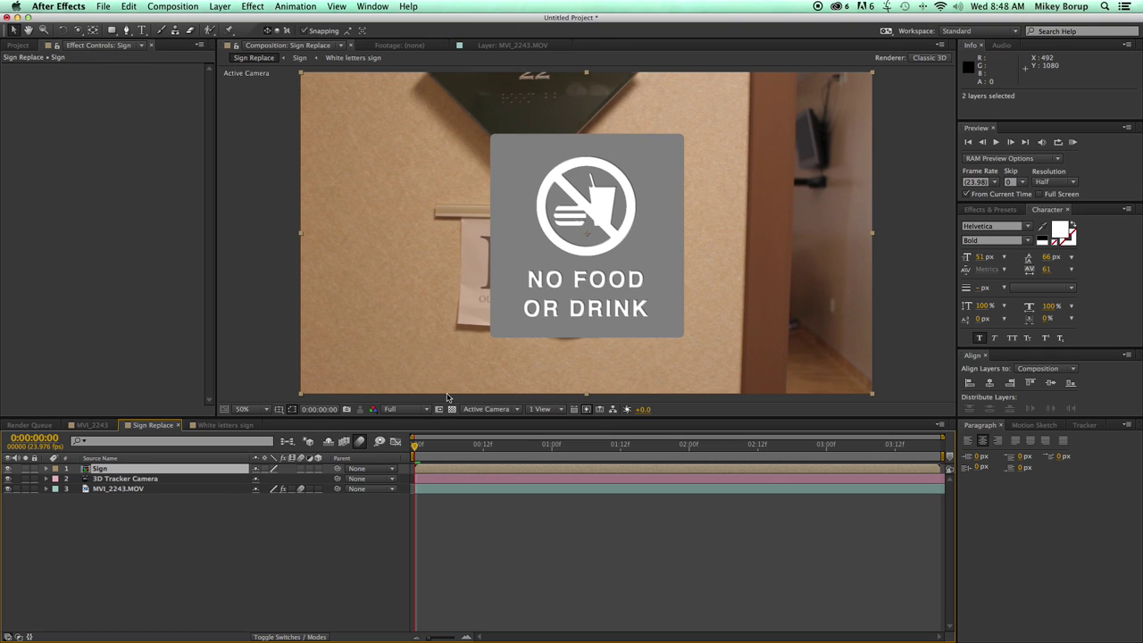
Draw a rectangular mask around the grey sign on the Sign layer.
left_click(498, 523)
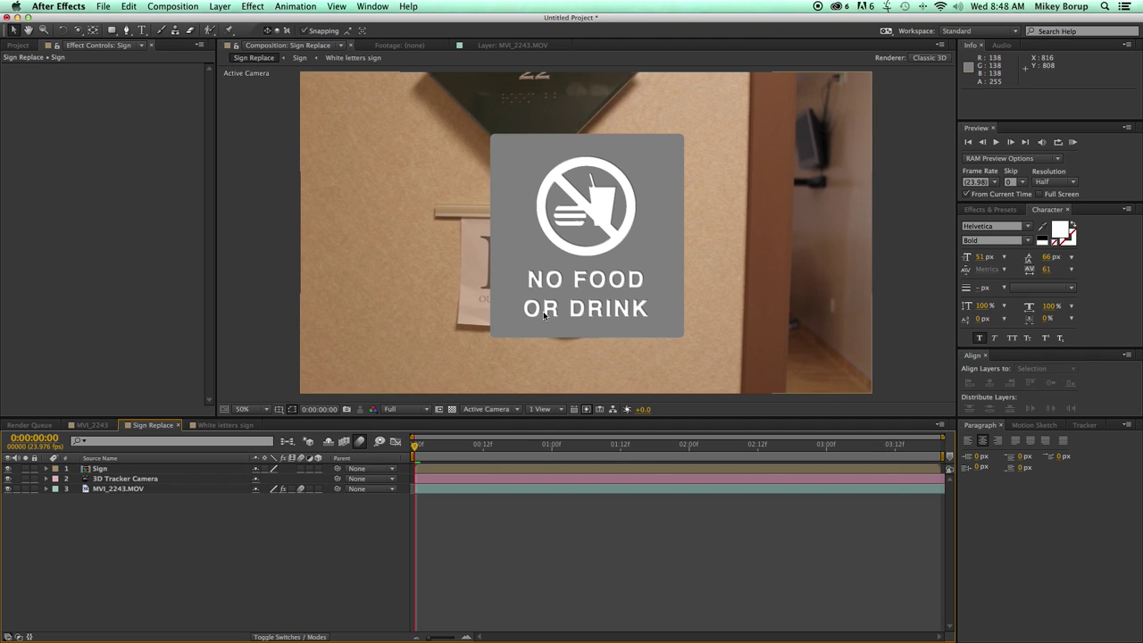
left_click(433, 464)
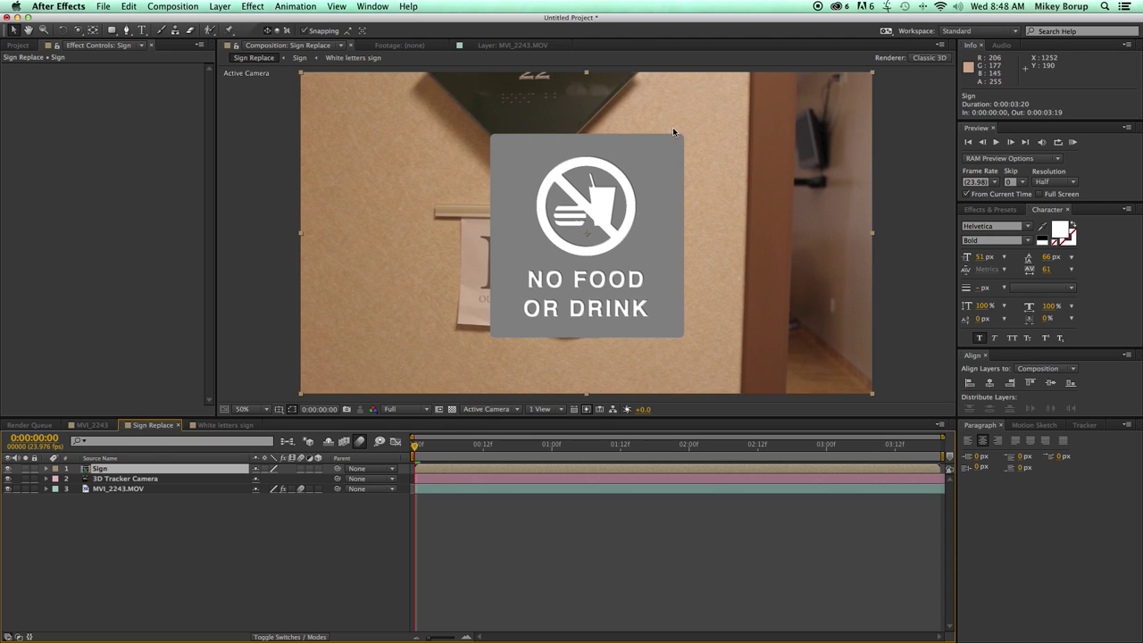
left_click(442, 481)
left_click(438, 468)
left_click_drag(112, 31, 146, 34)
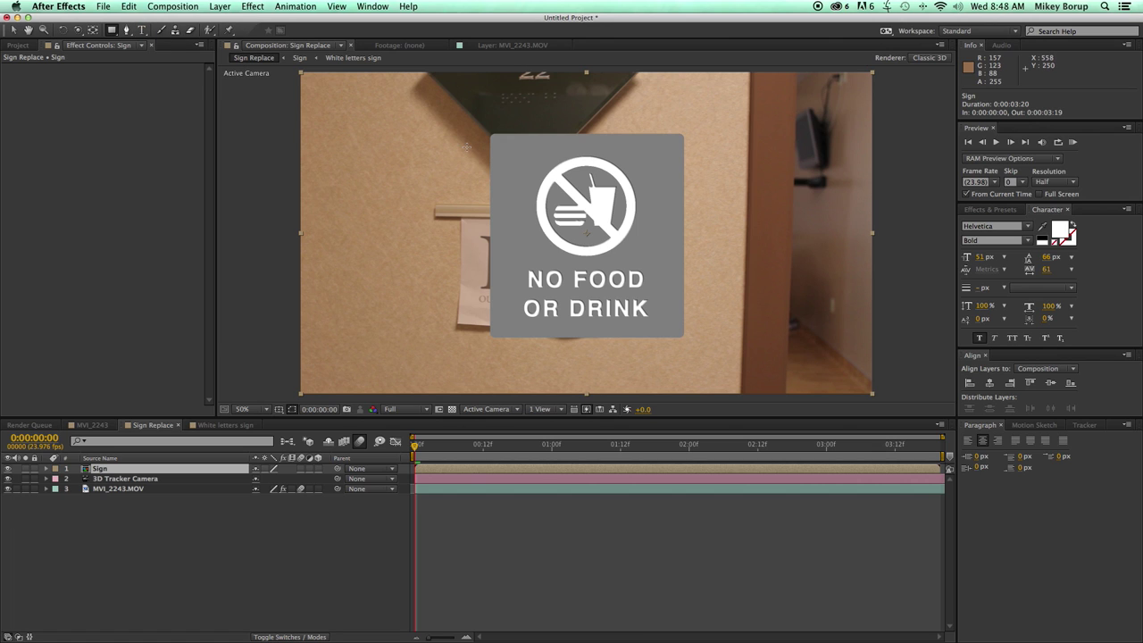
mouse_move(467, 146)
left_mouse_down()
mouse_move(698, 307)
mouse_move(733, 384)
mouse_move(705, 367)
mouse_move(703, 350)
mouse_move(704, 371)
left_mouse_up()
left_click(525, 598)
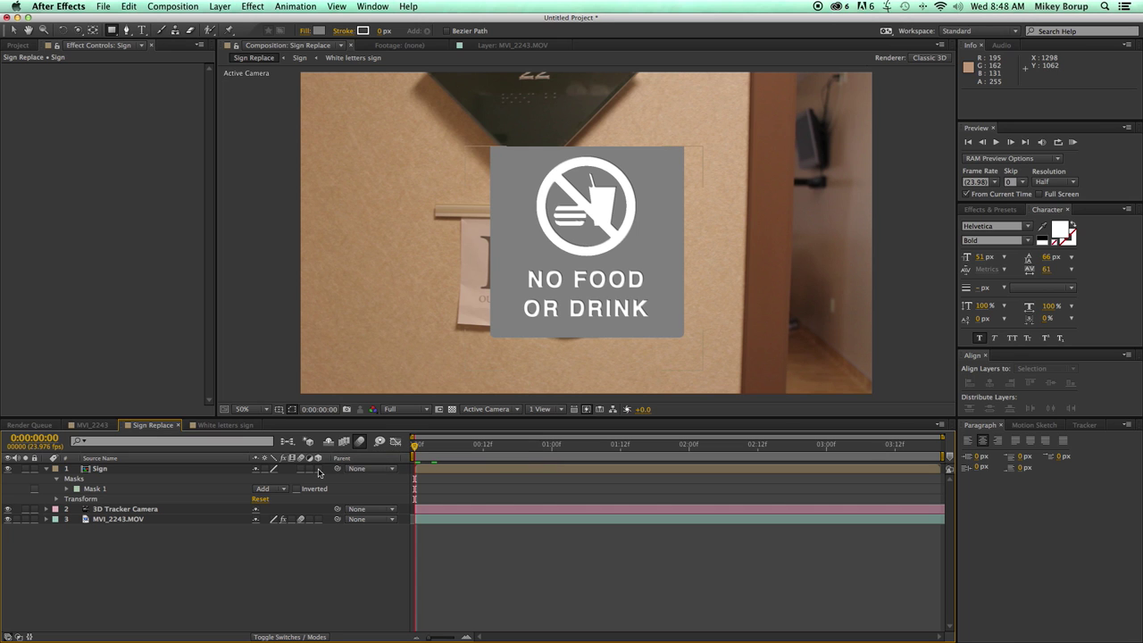
Make the Sign layer 3D and show the camera tracker's track points on MVI_2243.MOV.
left_click(318, 468)
left_click_drag(467, 444, 398, 457)
left_click(116, 469)
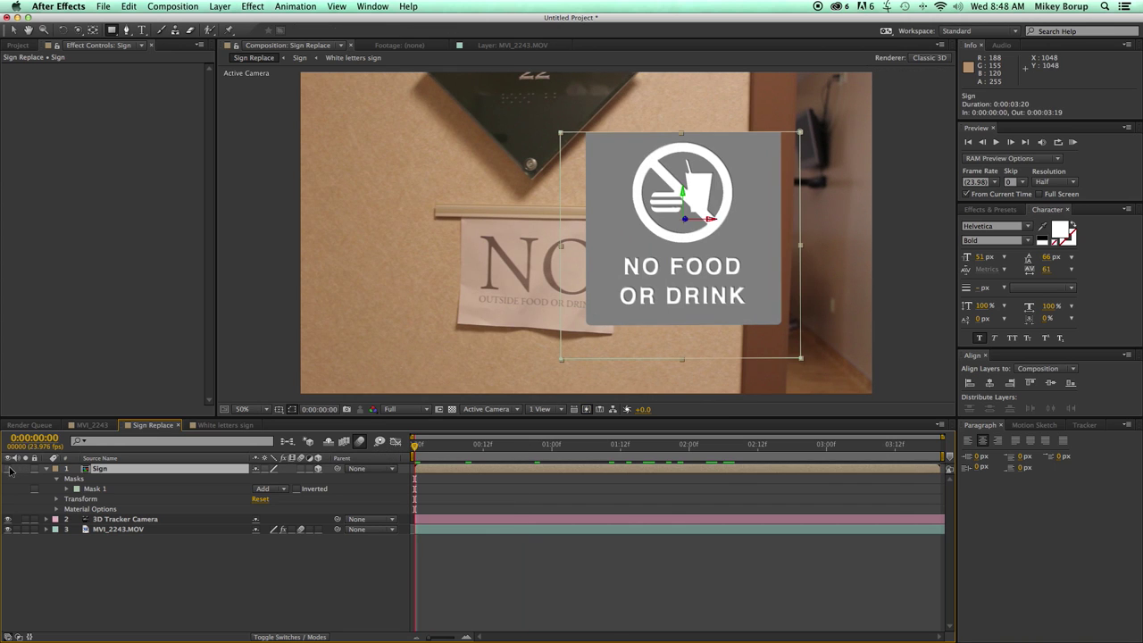
left_click(129, 529)
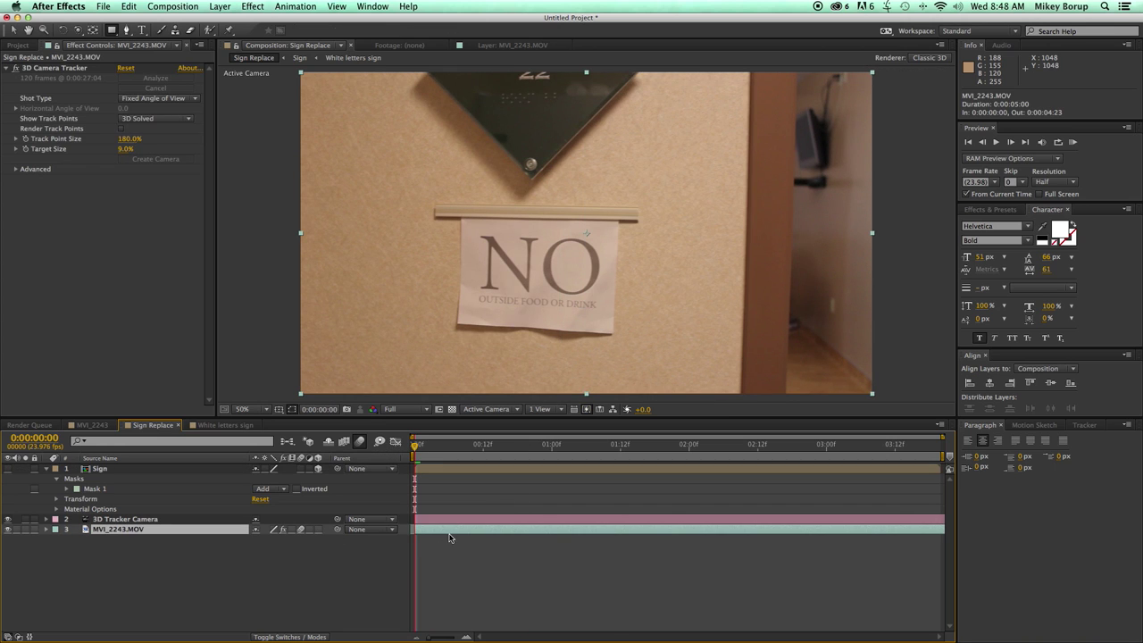
left_click(67, 70)
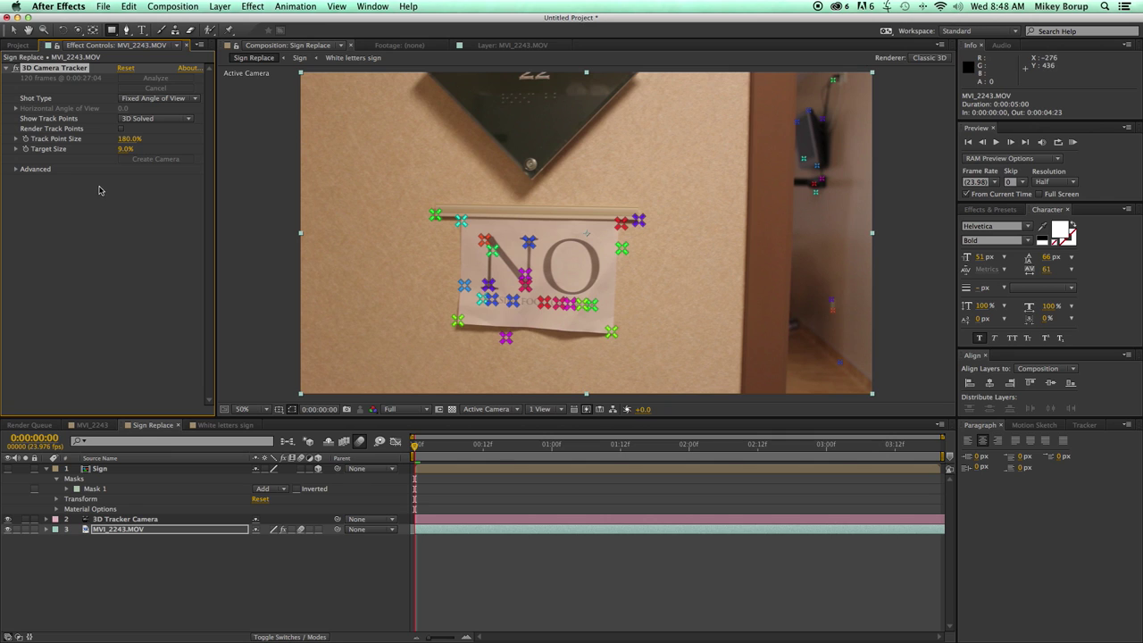
left_click(599, 555)
left_click(599, 529)
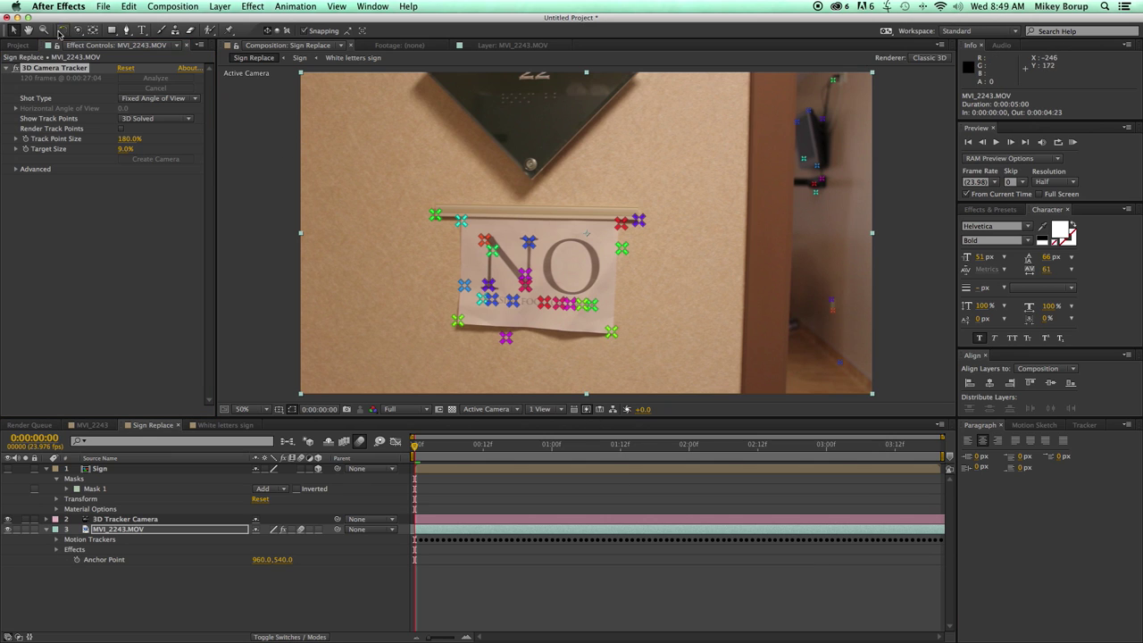
left_click(16, 30)
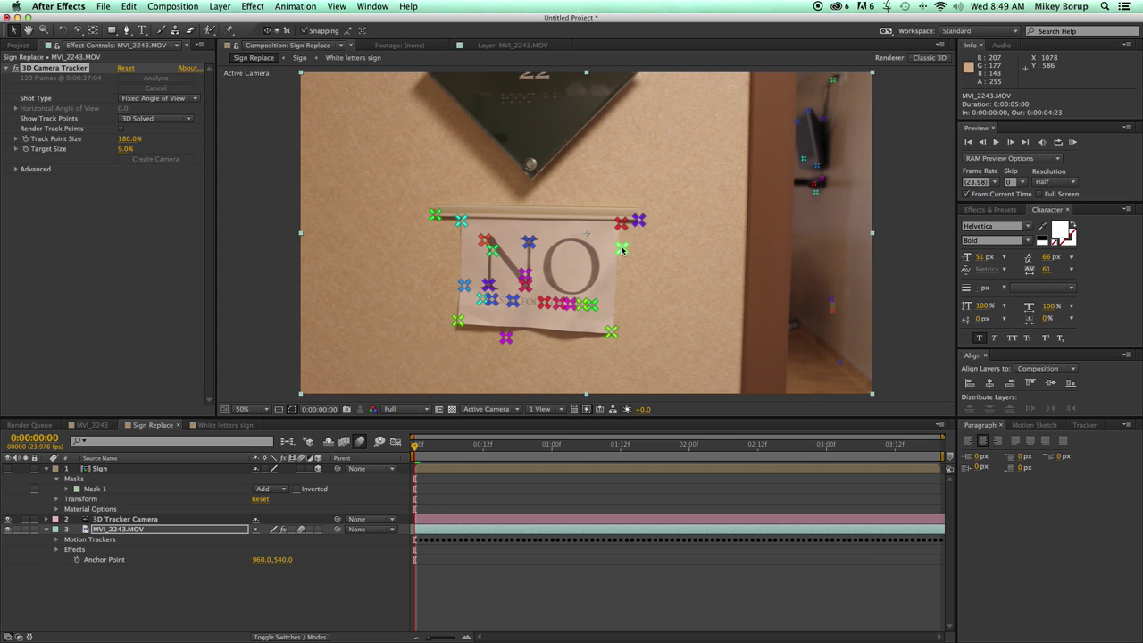
Create a null from the track points on the paper NO sign and select Track Null 1.
right_click(621, 250)
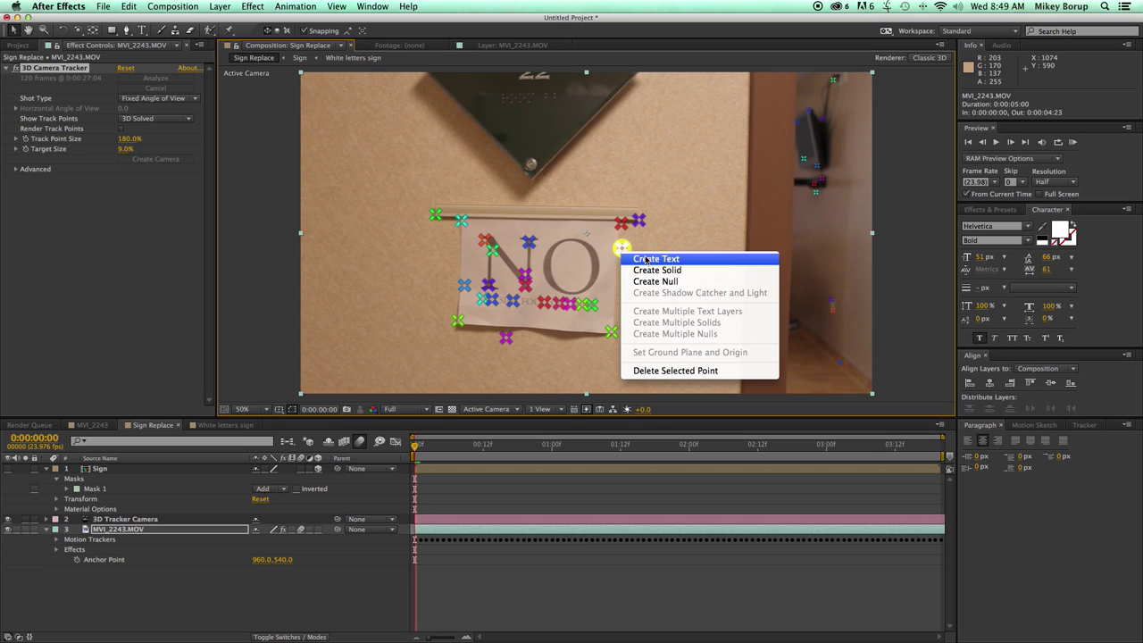
left_click(596, 268)
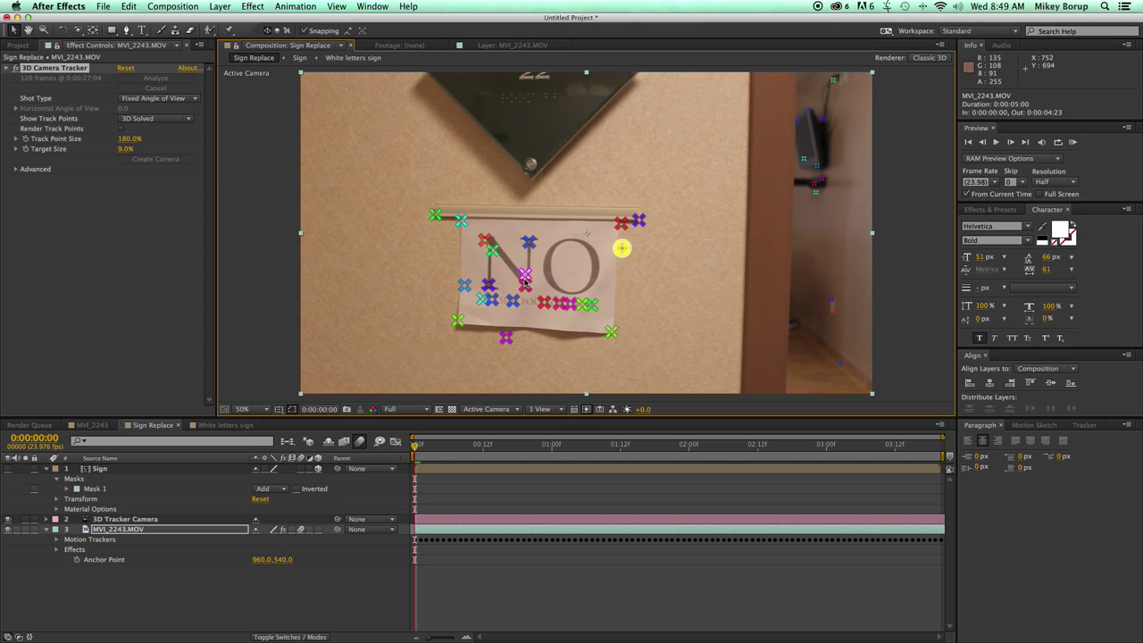
left_click(585, 257)
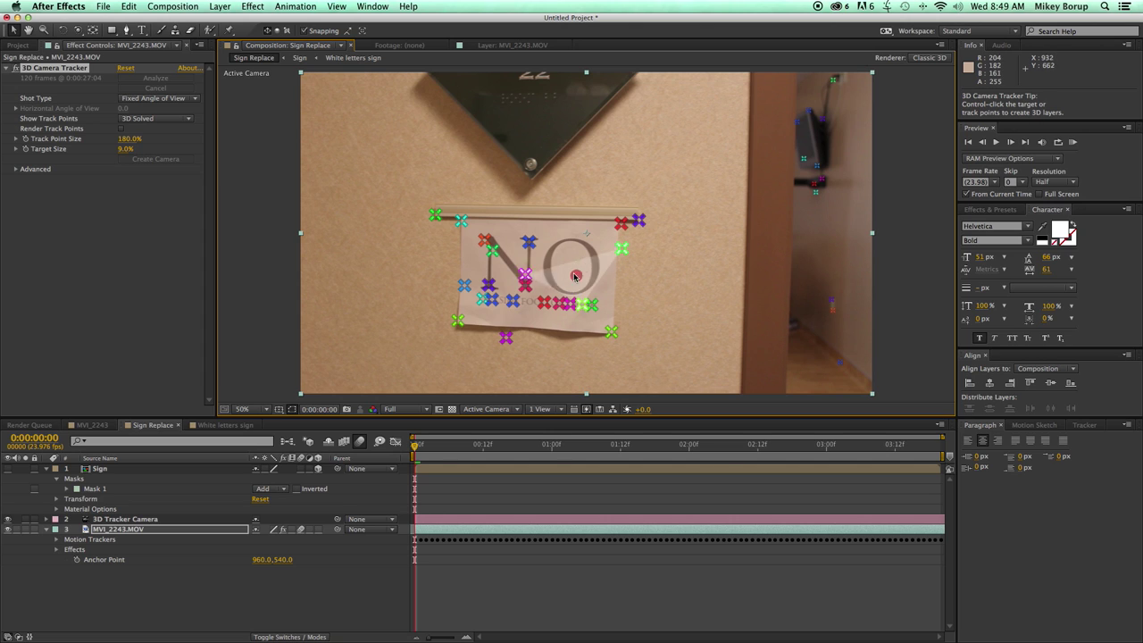
right_click(517, 256)
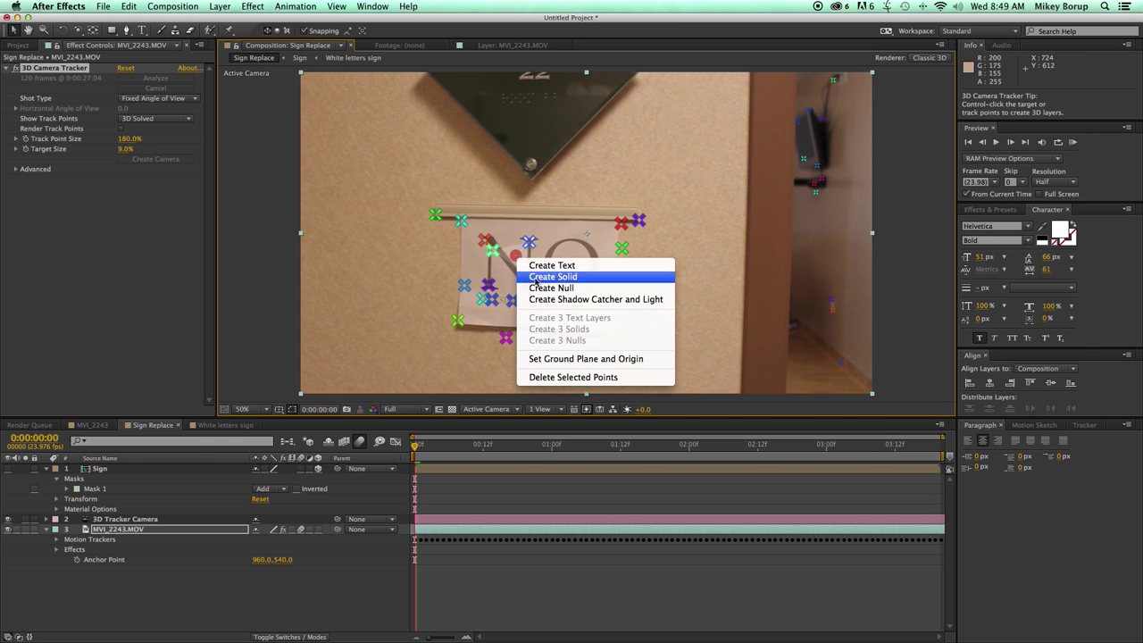
left_click(538, 285)
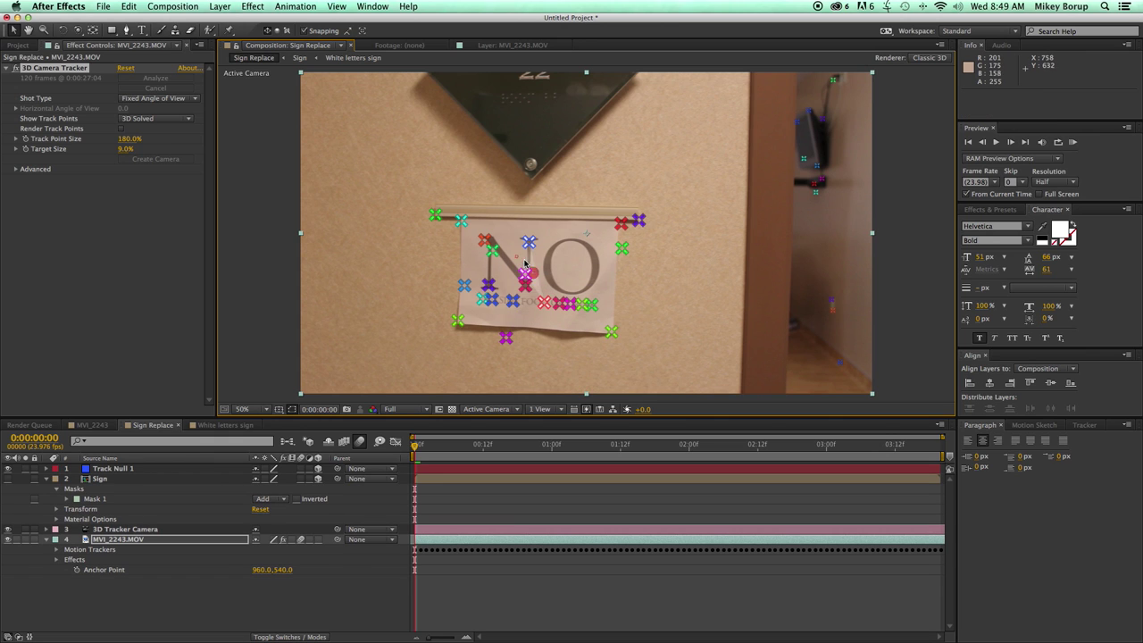
left_click(154, 472)
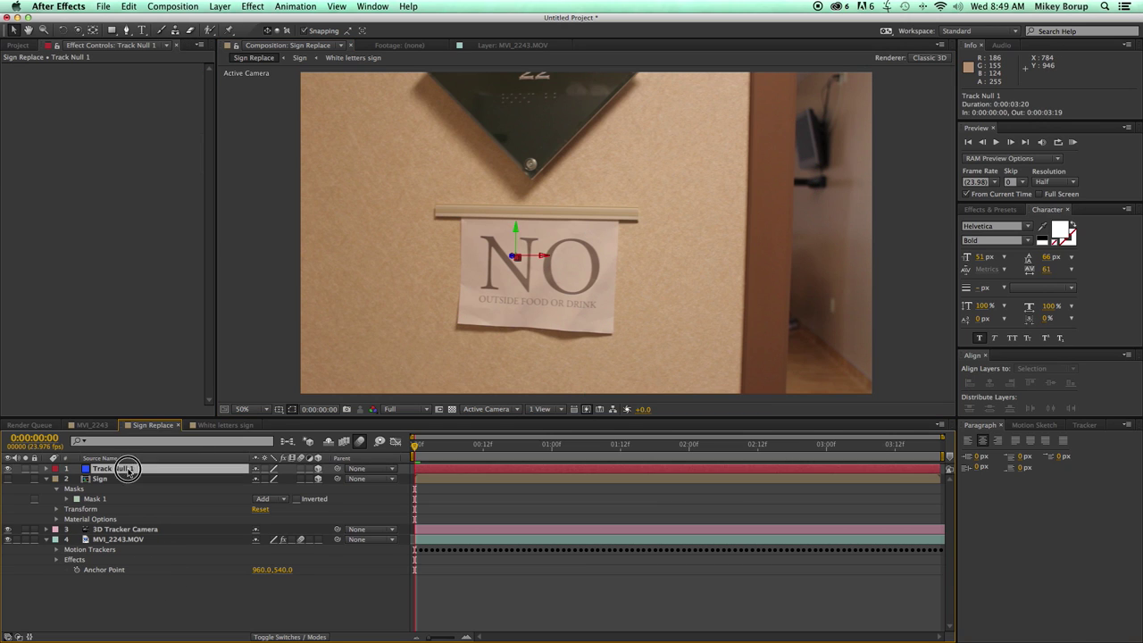
Copy Track Null 1's Position and paste it onto the Sign layer's Position.
left_click(128, 472)
key("Return")
key("p")
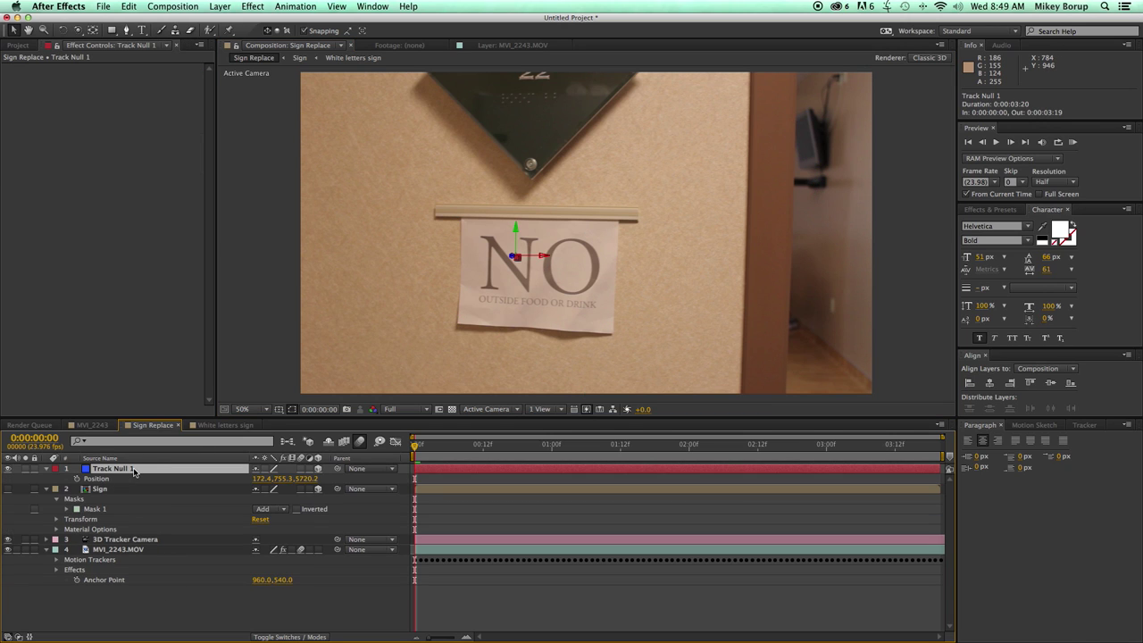
left_click(126, 490)
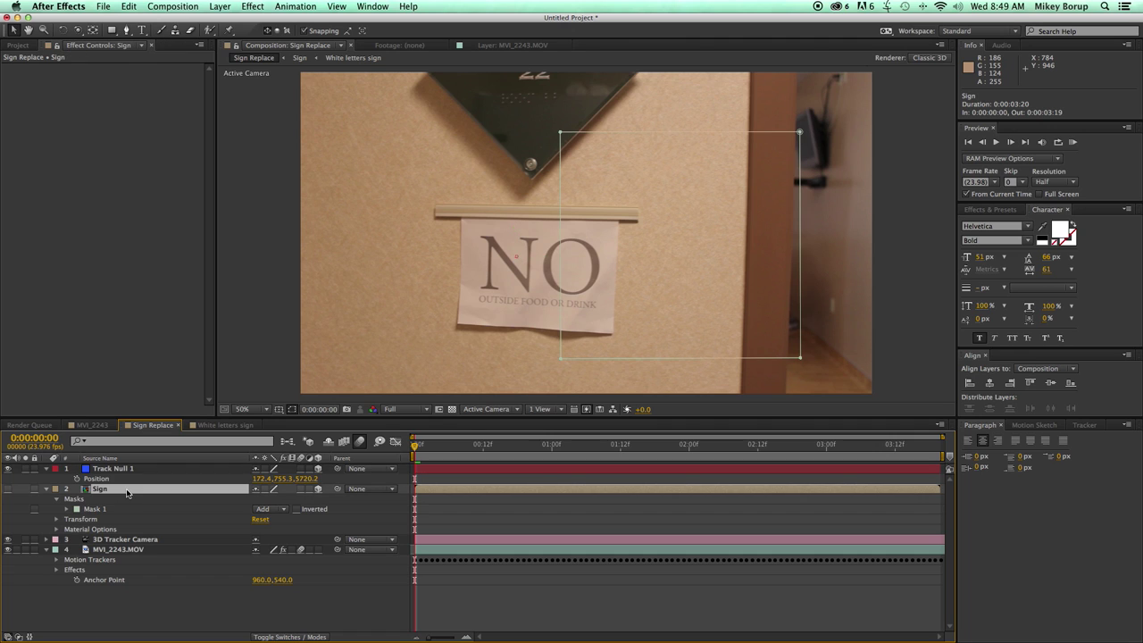
key("p")
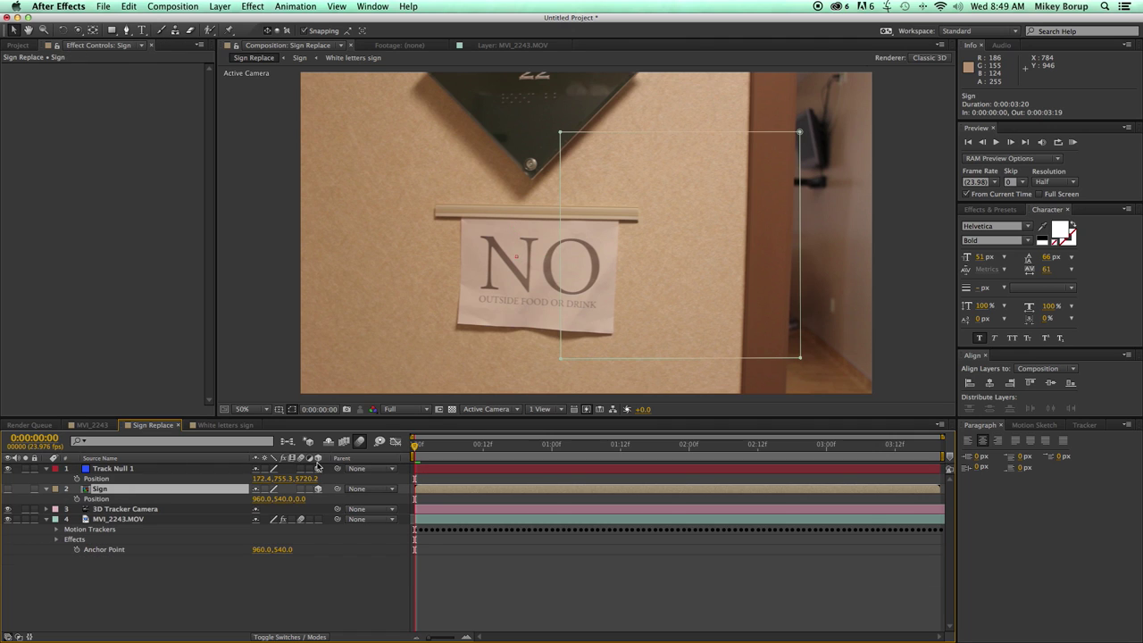
left_click(101, 478)
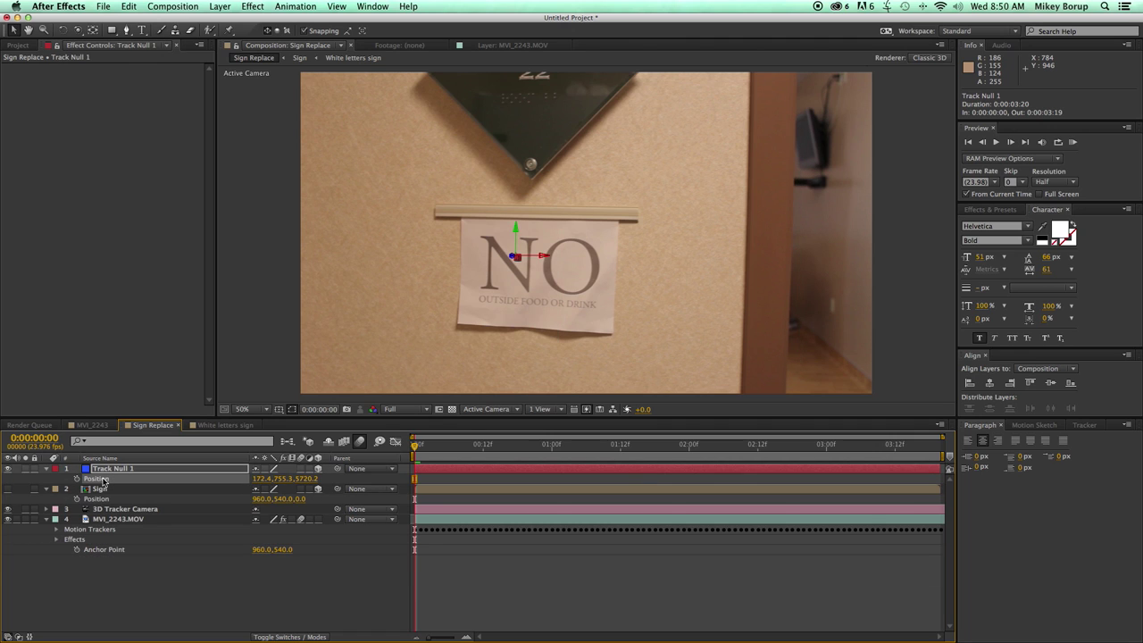
left_click(105, 499)
key("super+v")
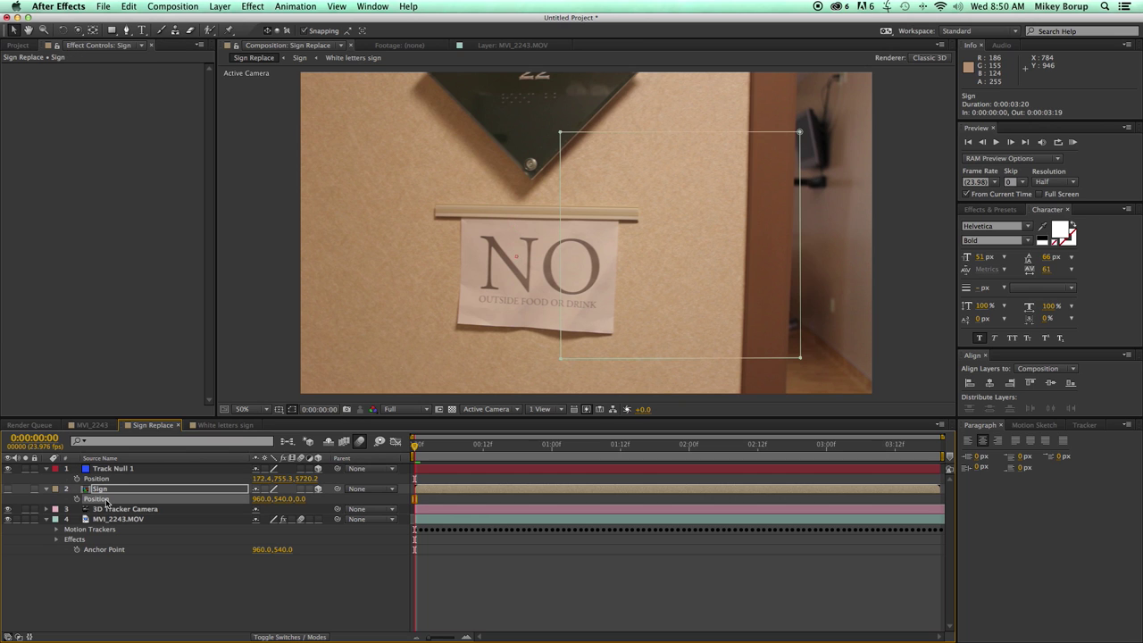
Turn on the Sign layer's visibility and scrub ahead to check it follows the track.
left_click(132, 492)
left_click(8, 490)
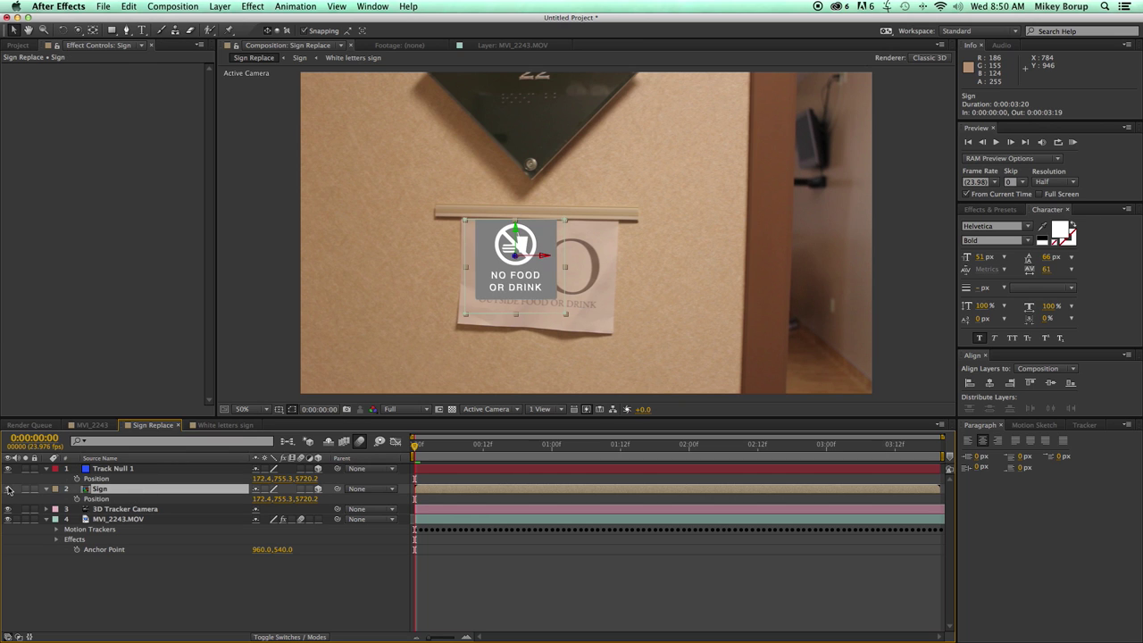
left_click_drag(468, 451, 414, 457)
left_click(144, 489, "super")
Scale the sign to about 203% and hang it under the wooden rail over the paper sign.
key("s")
left_click_drag(270, 499, 334, 503)
left_click_drag(516, 230, 600, 302)
mouse_move(538, 271)
left_mouse_down()
mouse_move(543, 259)
mouse_move(537, 290)
left_mouse_up()
key("w")
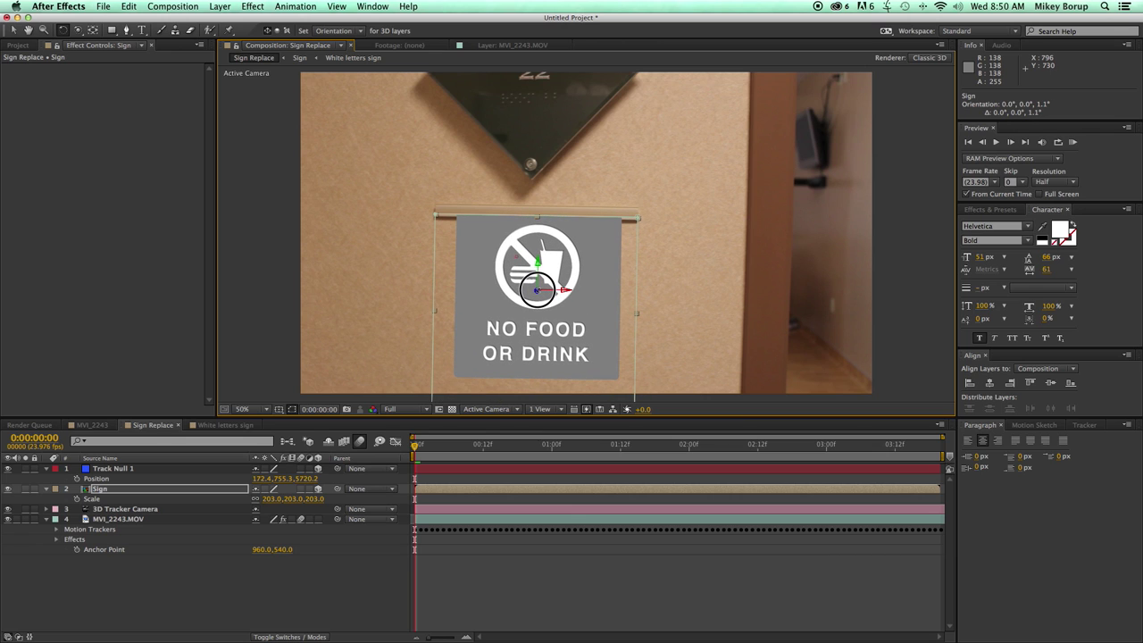
key("v")
left_click_drag(537, 263, 544, 278)
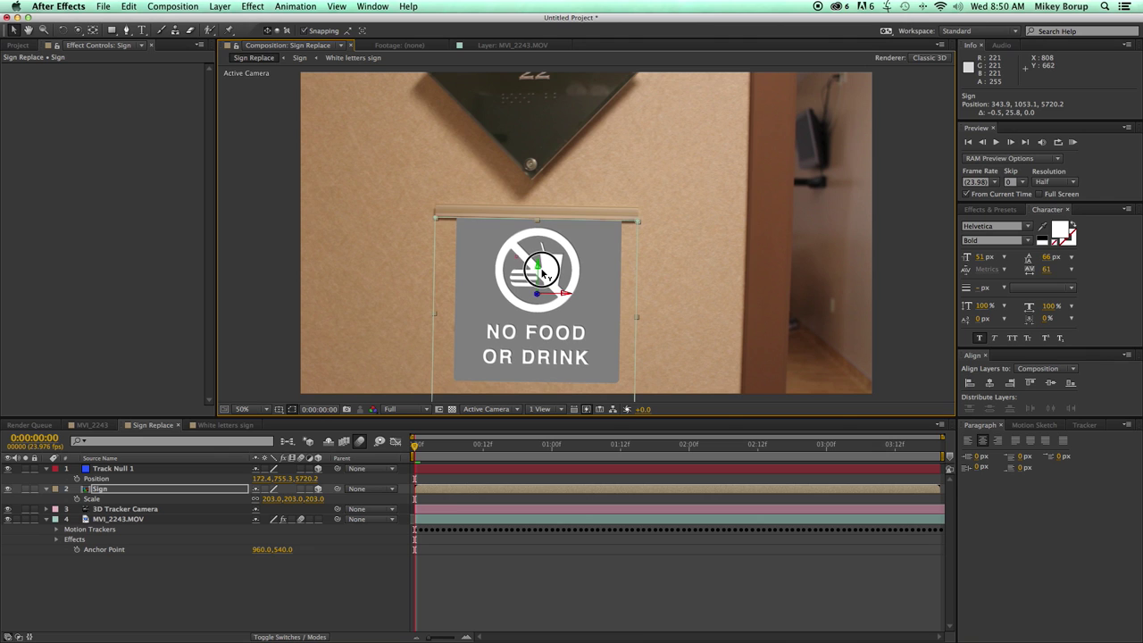
left_click(579, 590)
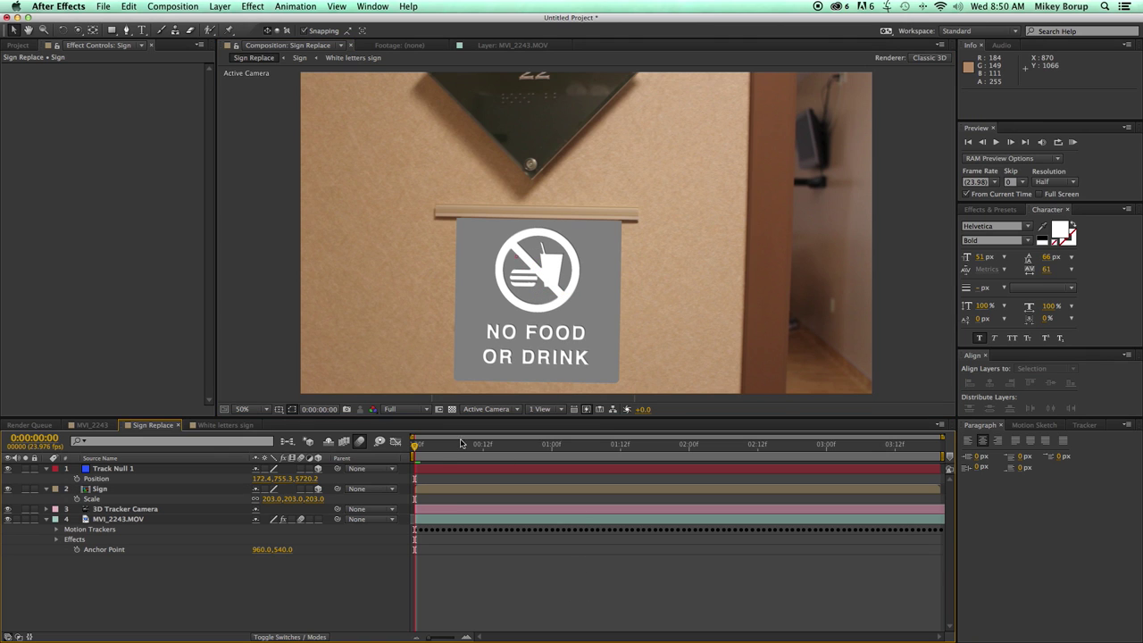
Set the viewer to Fit up to 100% and preview the composition to check tracking.
left_click(246, 413)
left_click(268, 429)
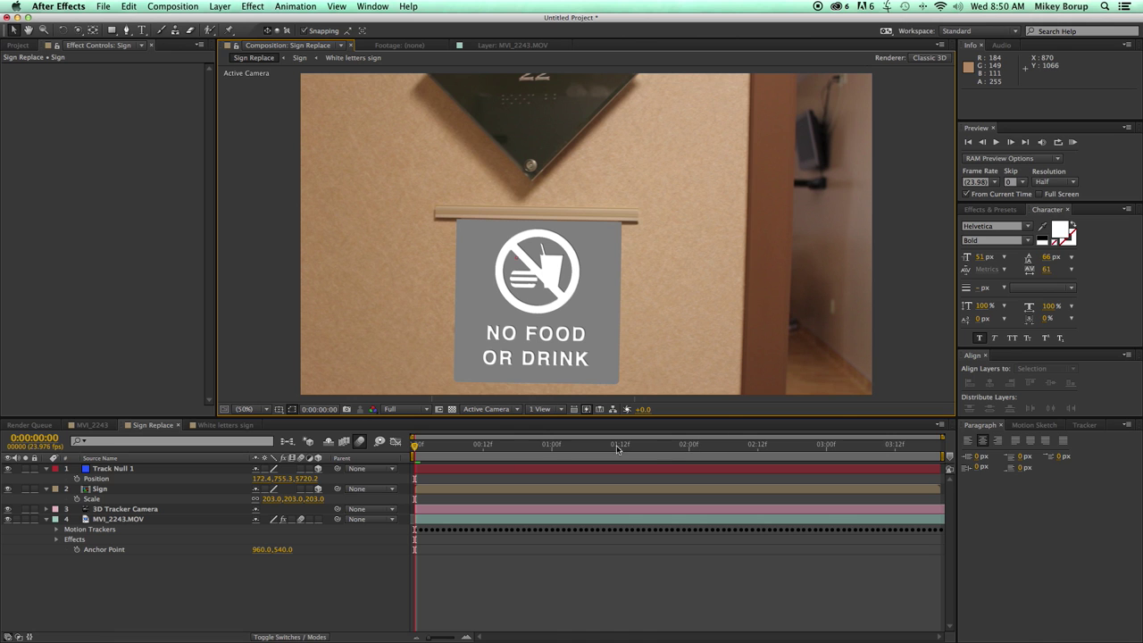
left_click_drag(422, 446, 346, 434)
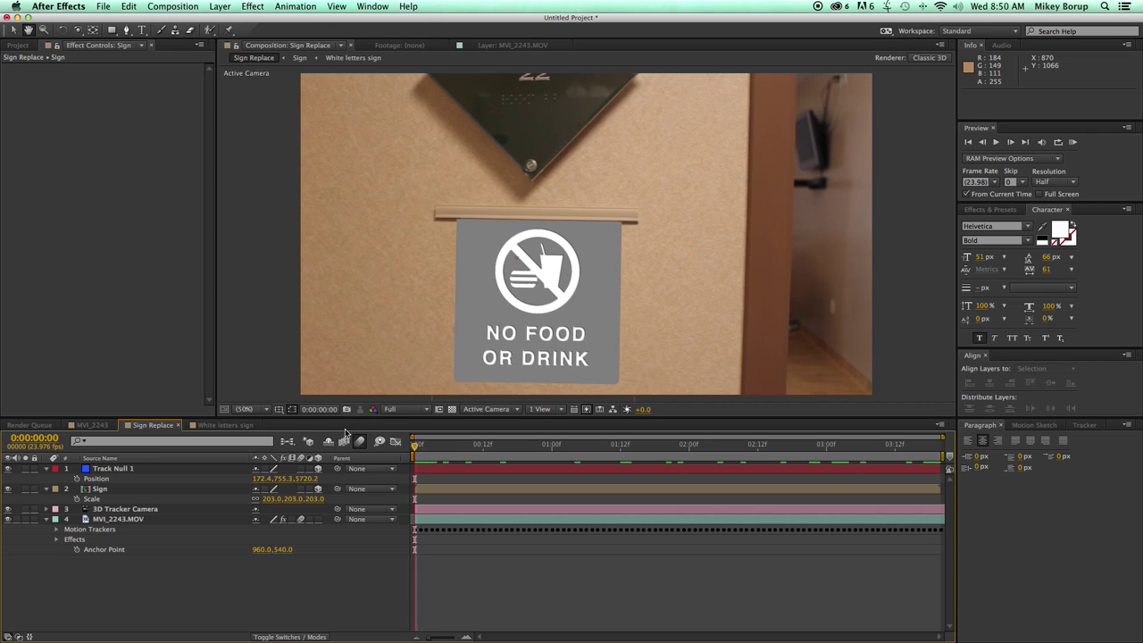
key("space")
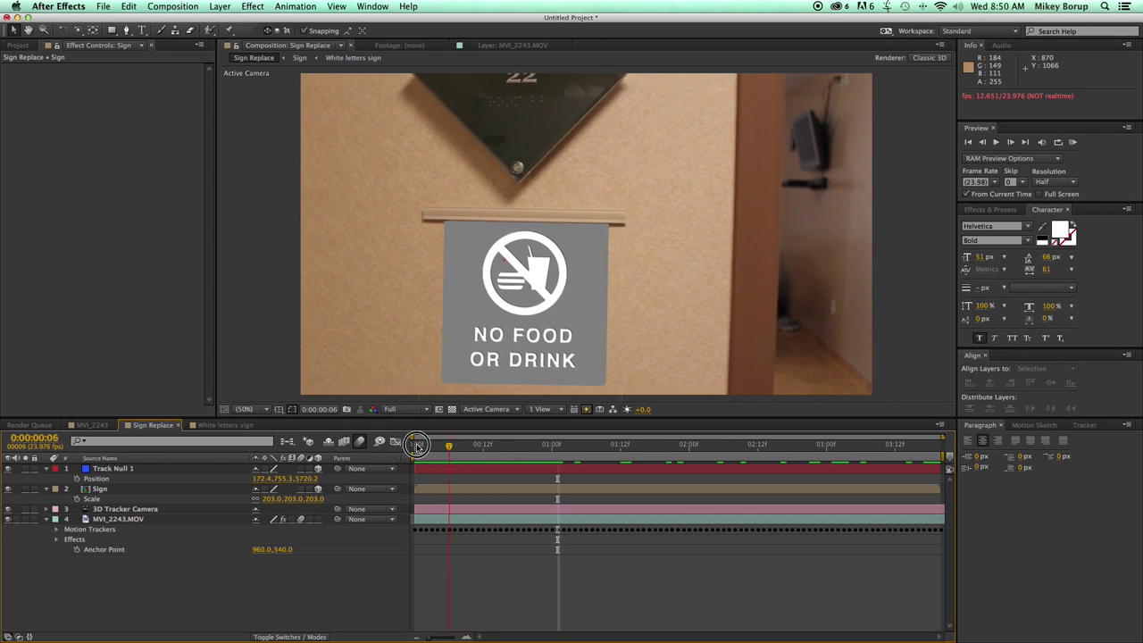
key("space")
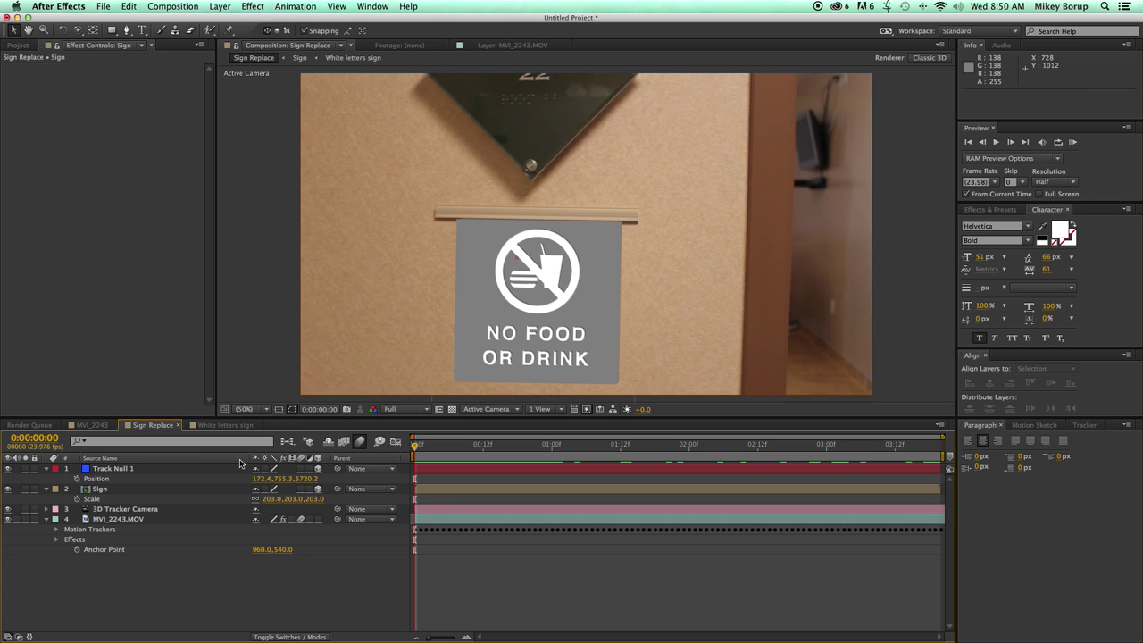
left_click(127, 490)
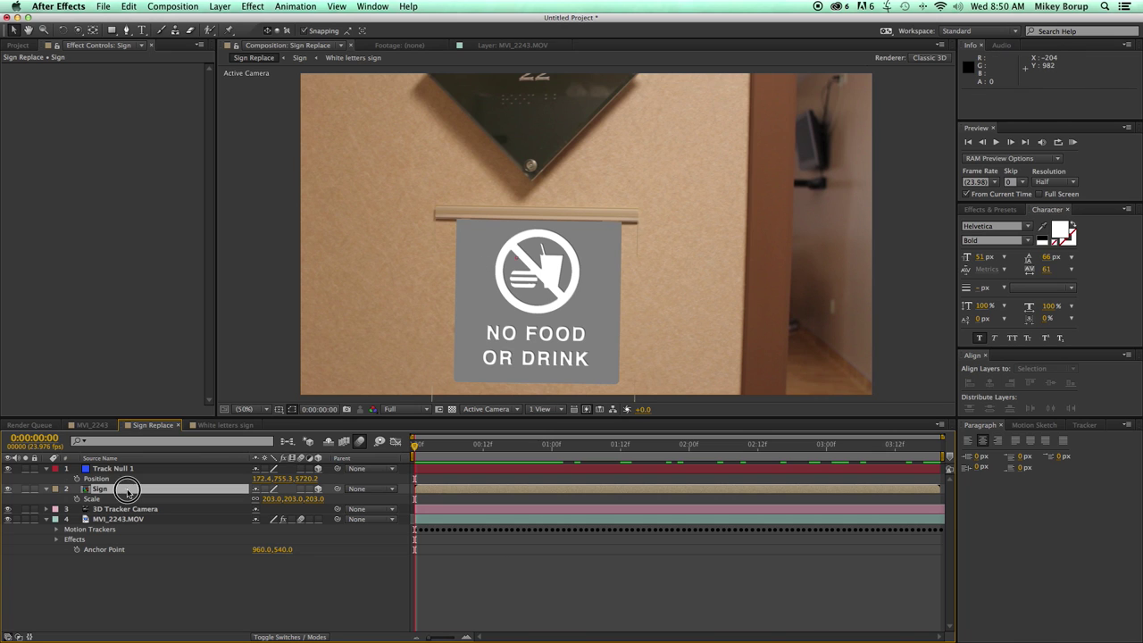
Add a Drop Shadow to the Sign layer with angle 1x+61°, size 14 and opacity 59%.
left_click(212, 6)
mouse_move(255, 284)
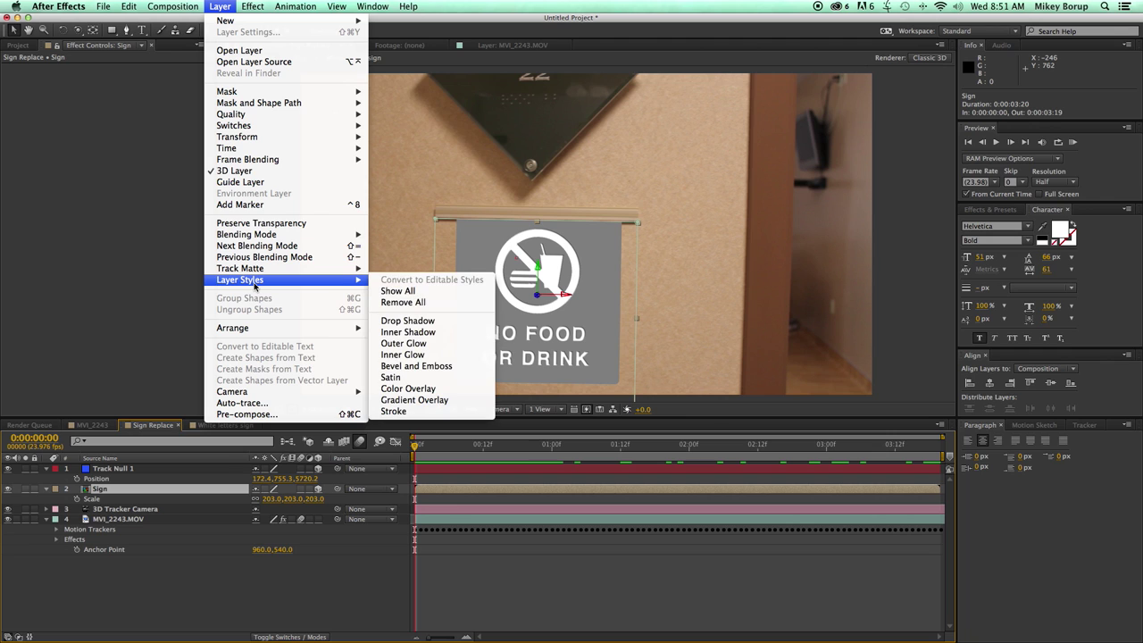
left_click(418, 321)
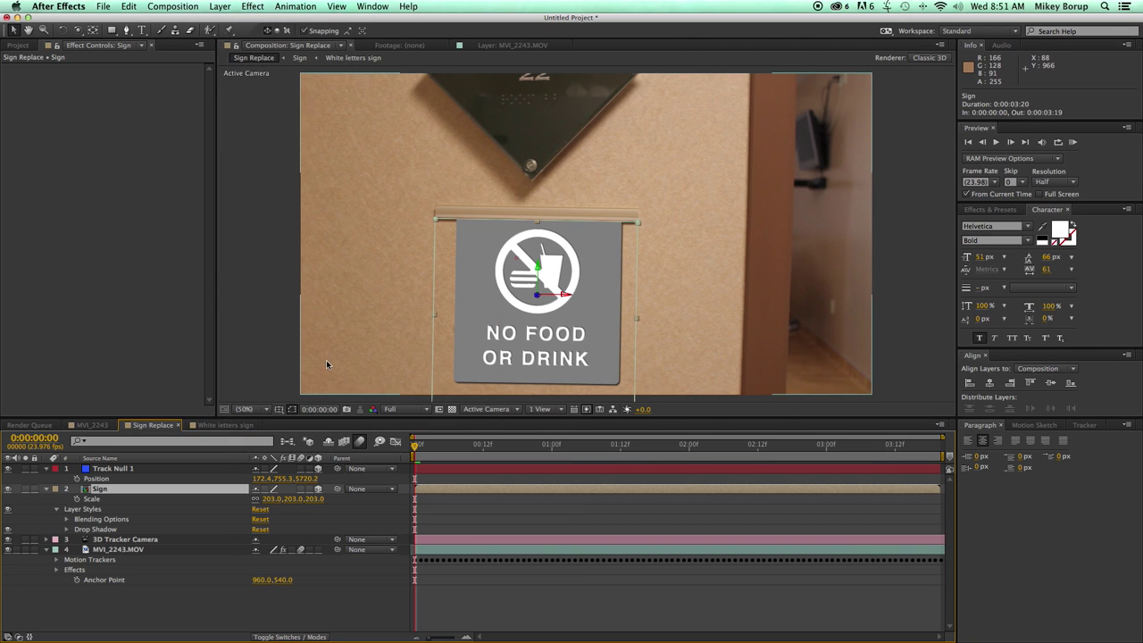
left_click(68, 529)
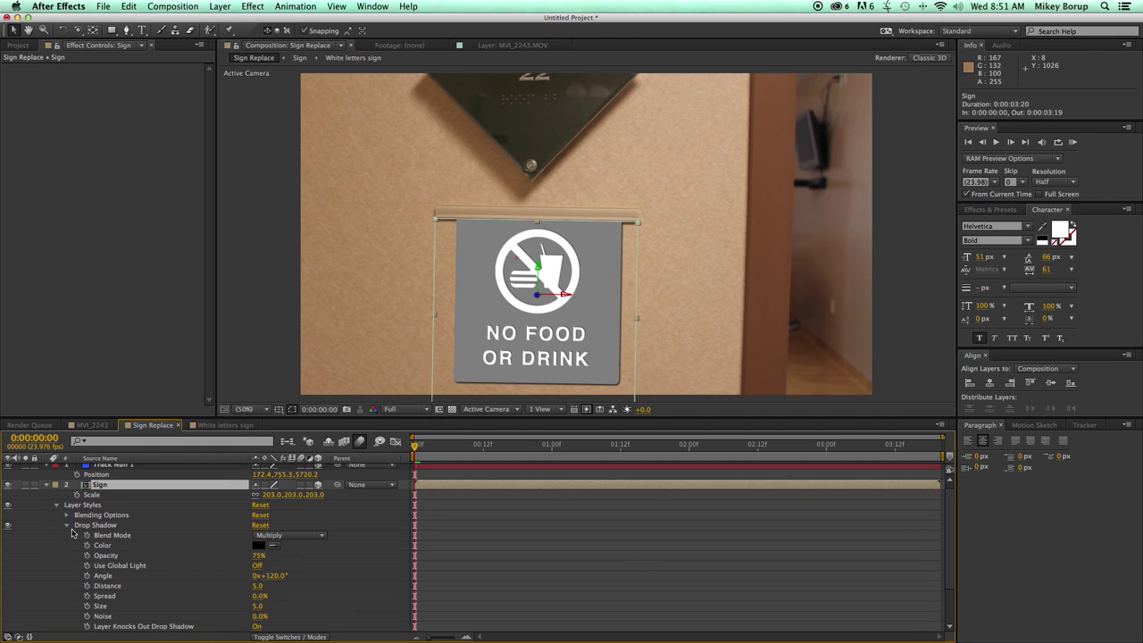
left_click_drag(264, 580, 465, 589)
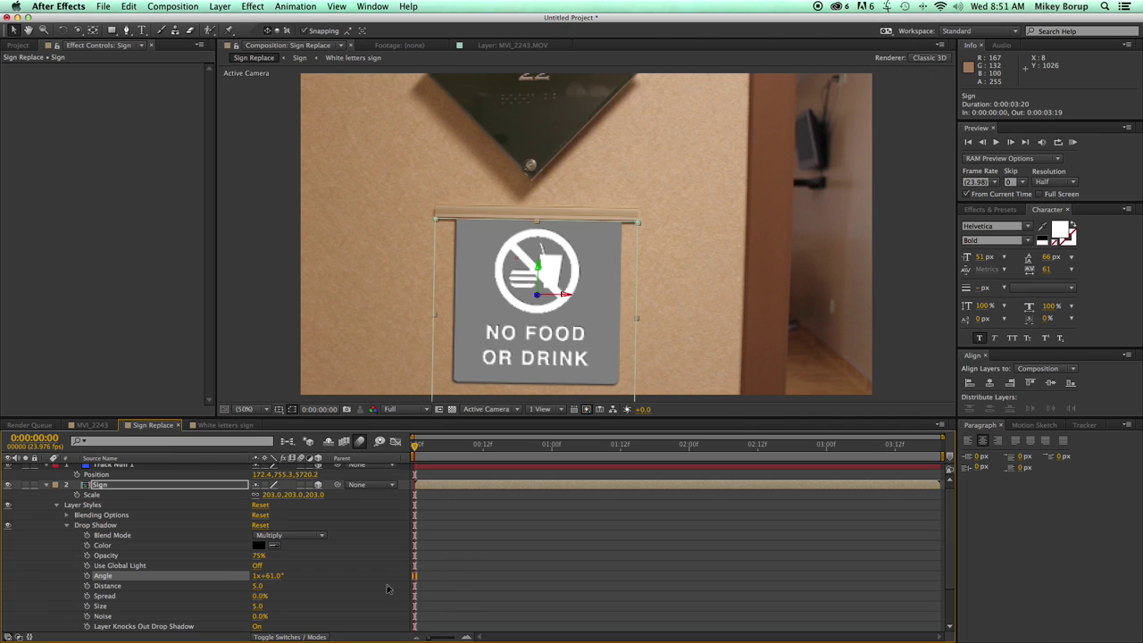
left_click_drag(258, 607, 259, 608)
left_click_drag(258, 557, 253, 555)
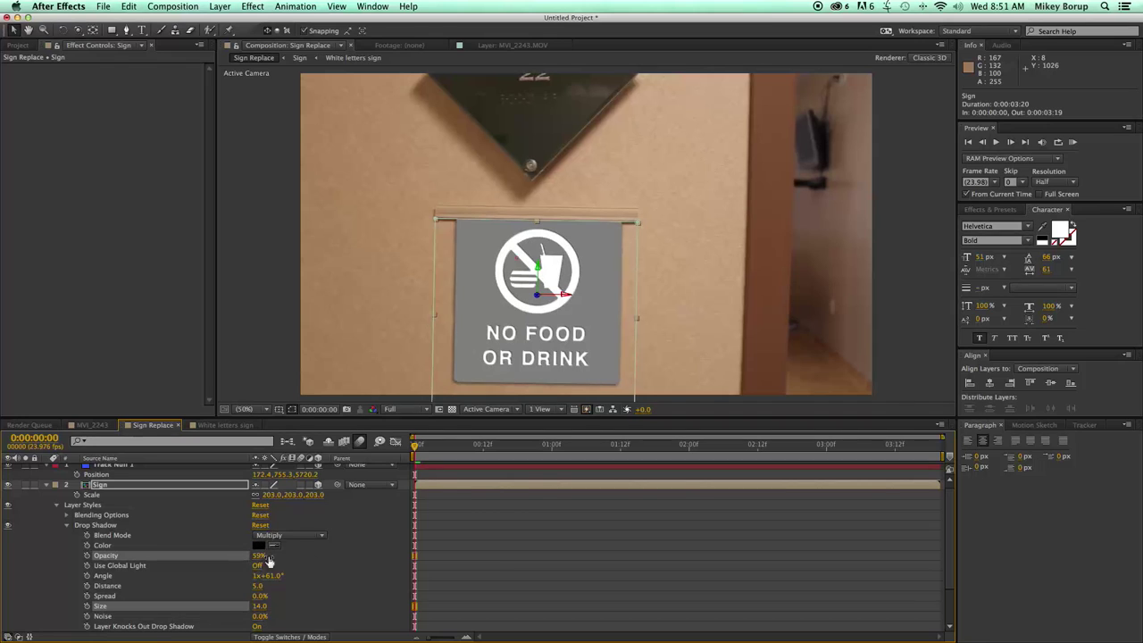
left_click(502, 569)
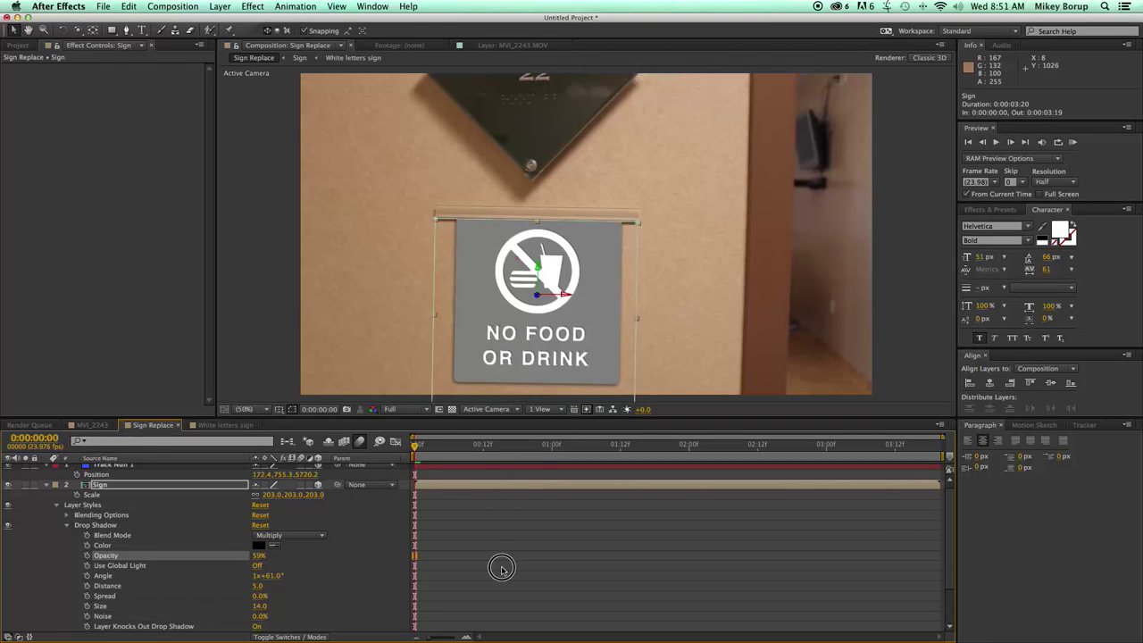
Zoom in and pan across the sign to inspect the drop shadow.
left_click(605, 220)
left_click(47, 490)
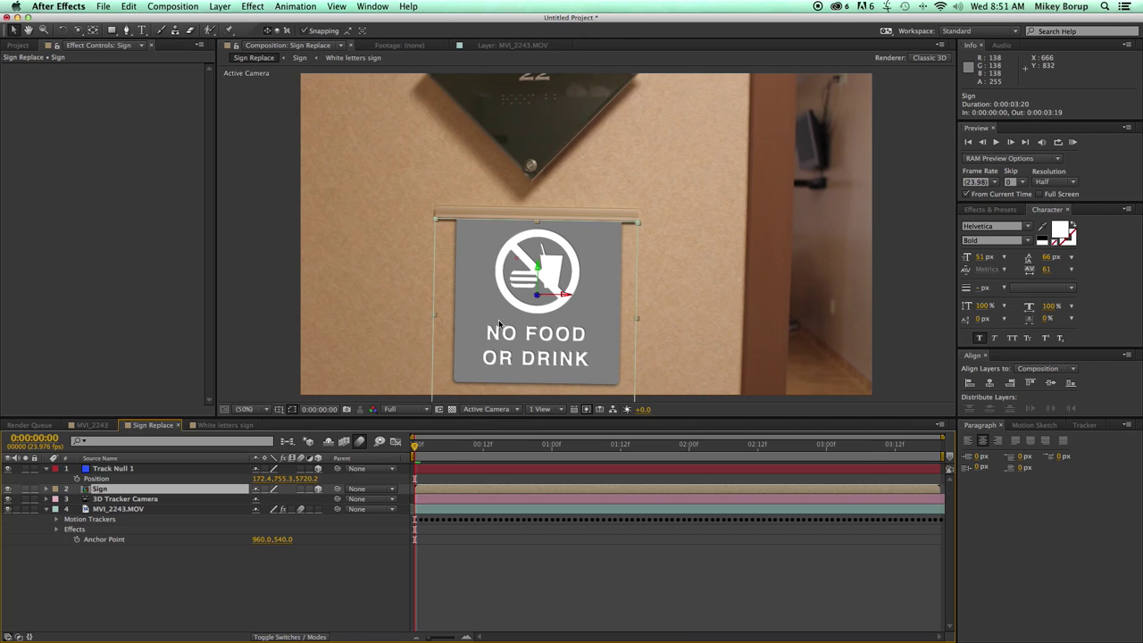
scroll(536, 268, "up", 3)
key("h")
left_click_drag(430, 309, 653, 313)
key("v")
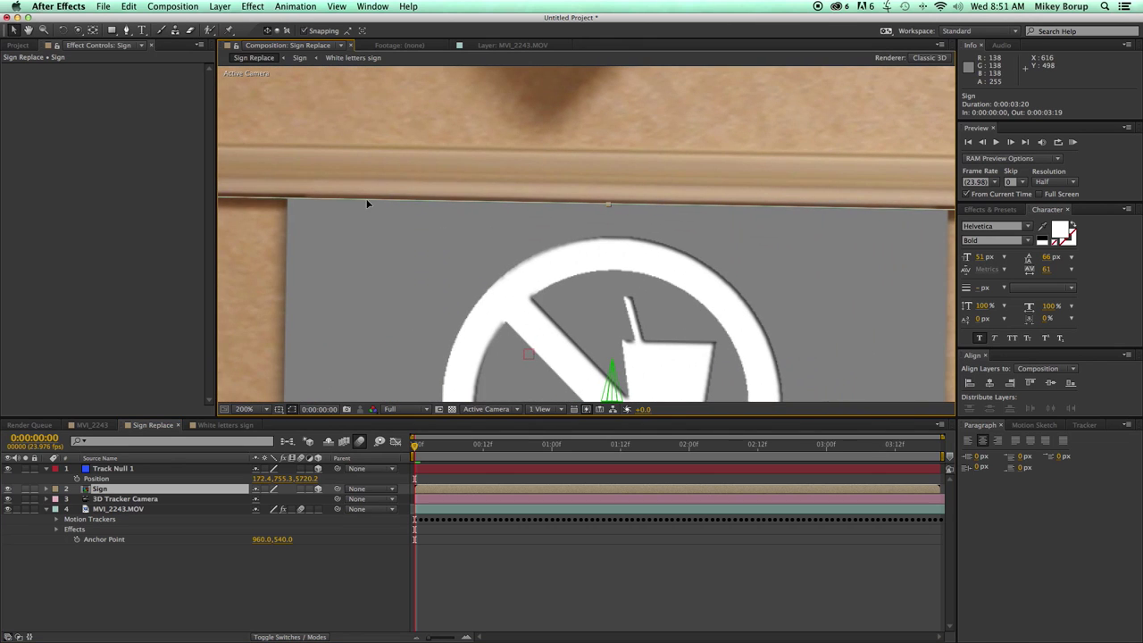
scroll(428, 244, "down", 2)
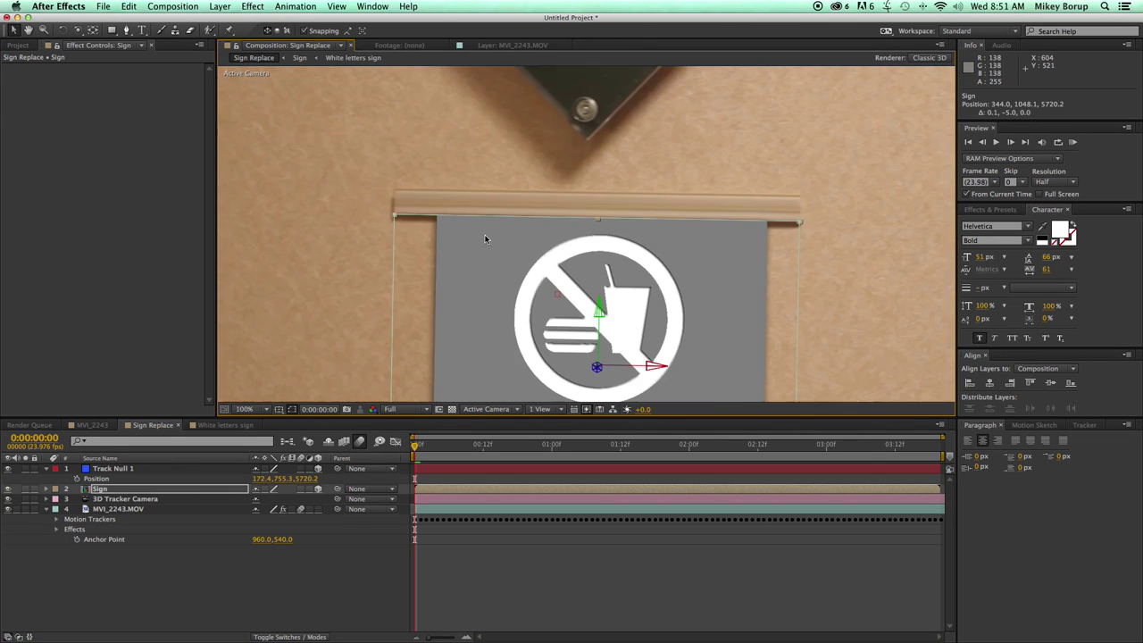
left_click(384, 225)
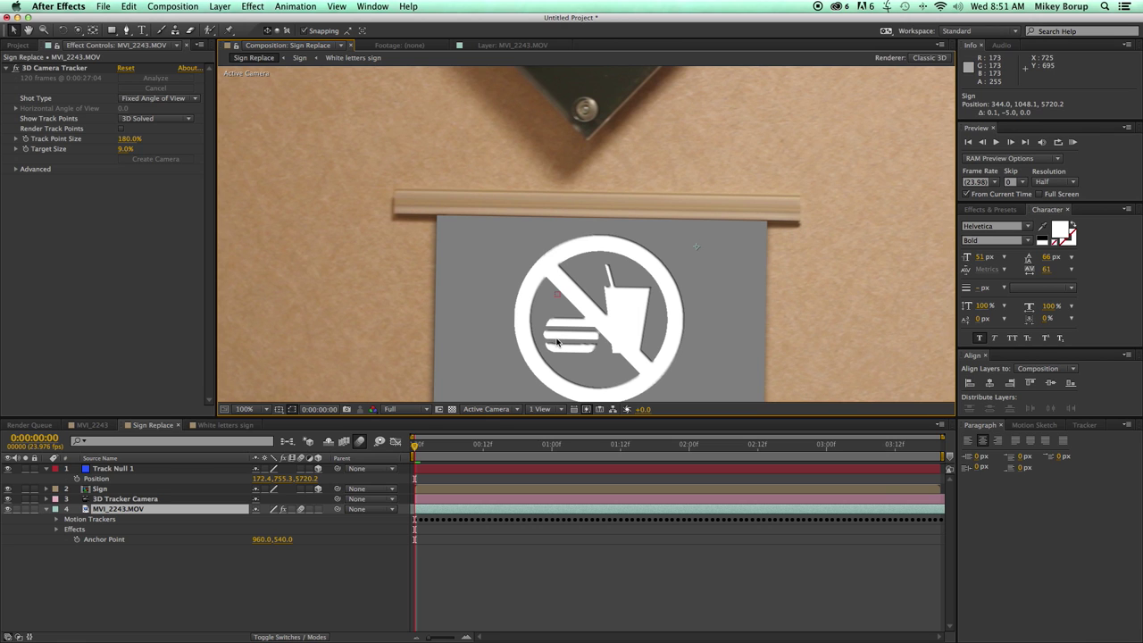
scroll(498, 247, "down", 1)
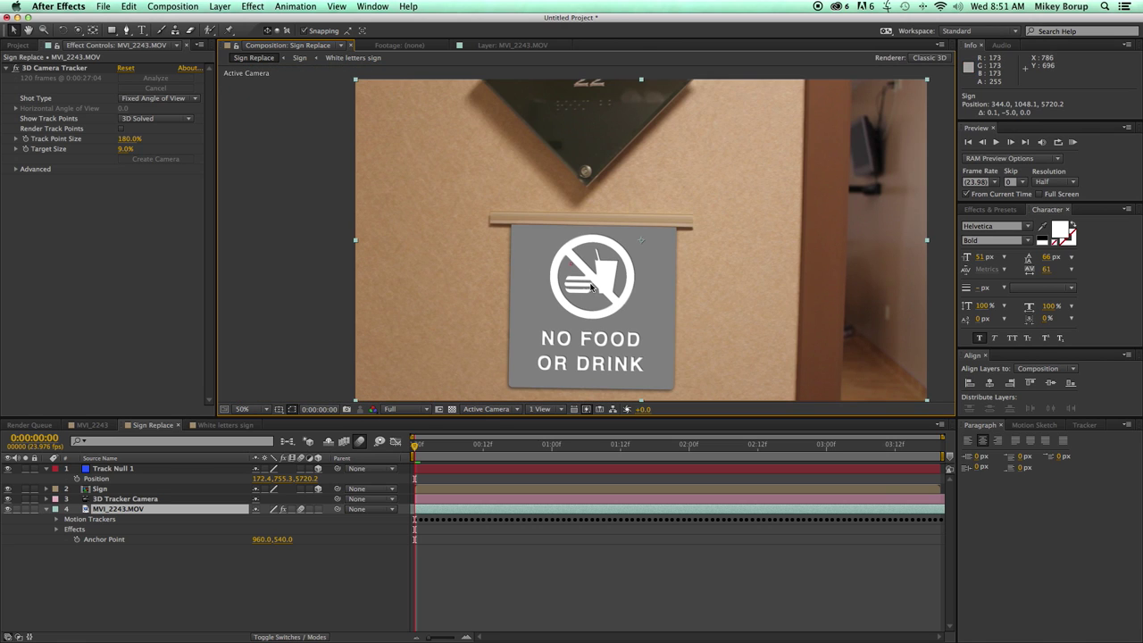
scroll(590, 284, "up", 3)
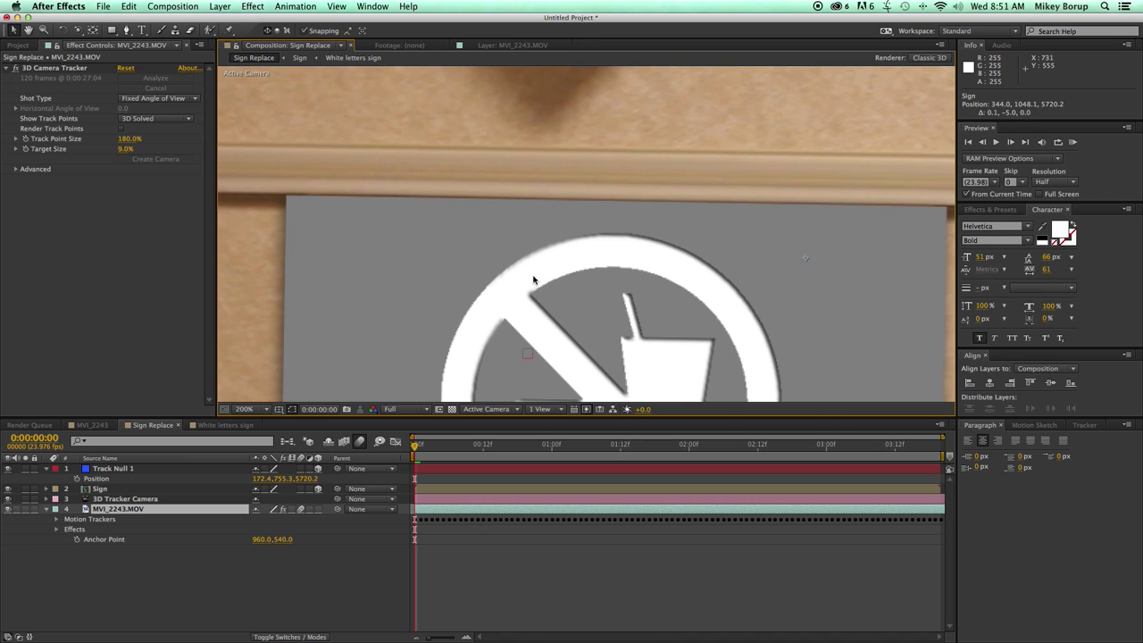
left_click(147, 576)
Duplicate the Sign layer, rename the copy 'Sign top' and delete its layer styles.
left_click(116, 489)
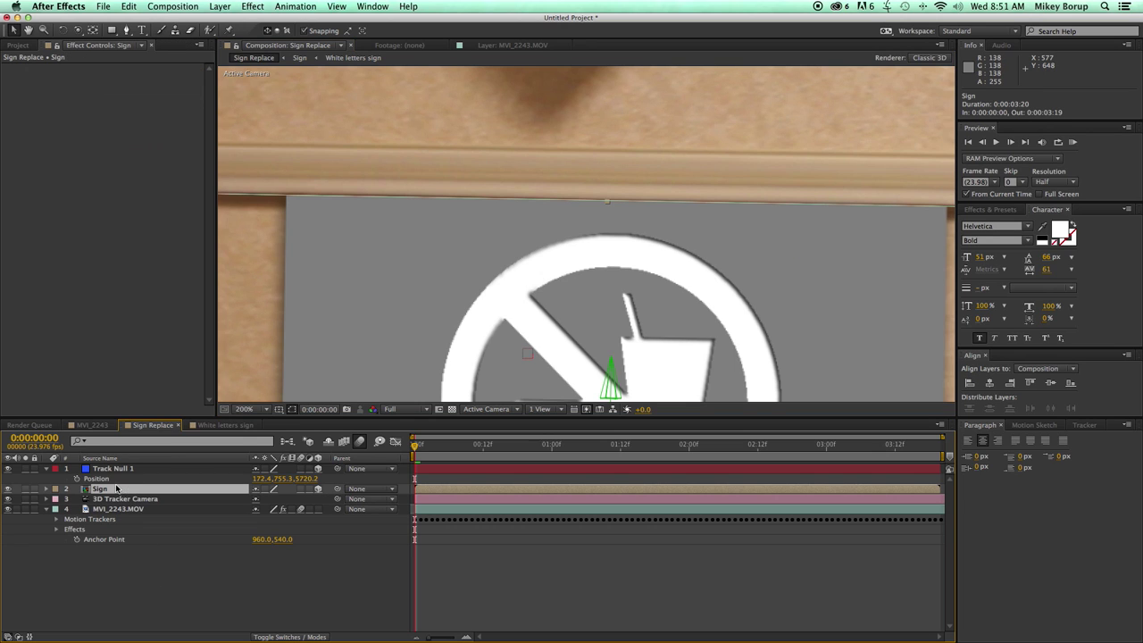
key("super+d")
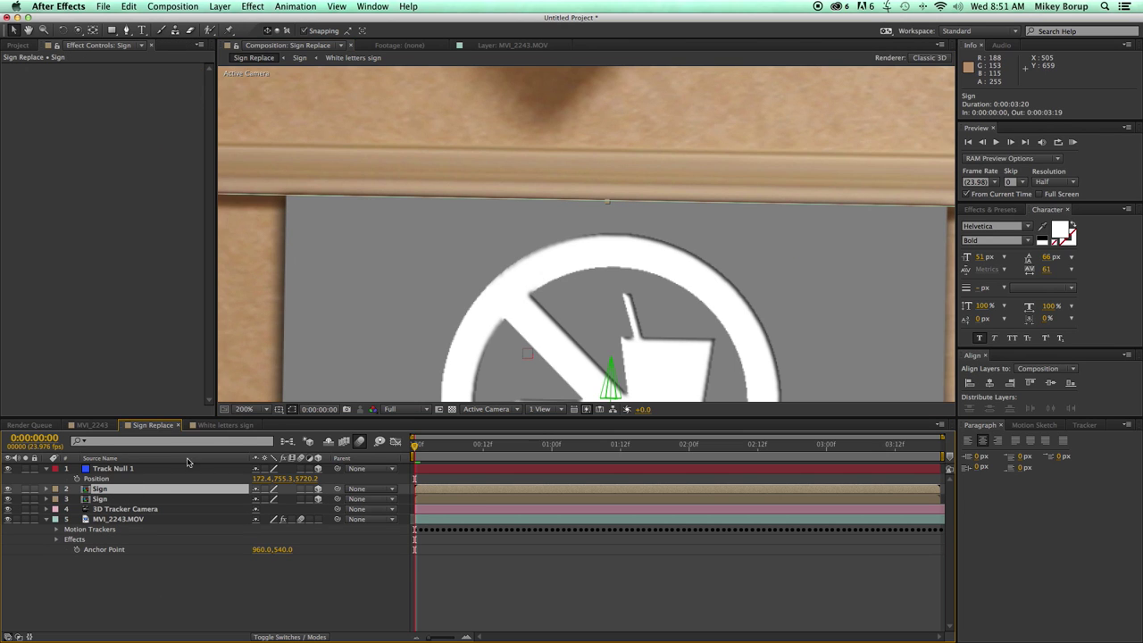
left_click(46, 489)
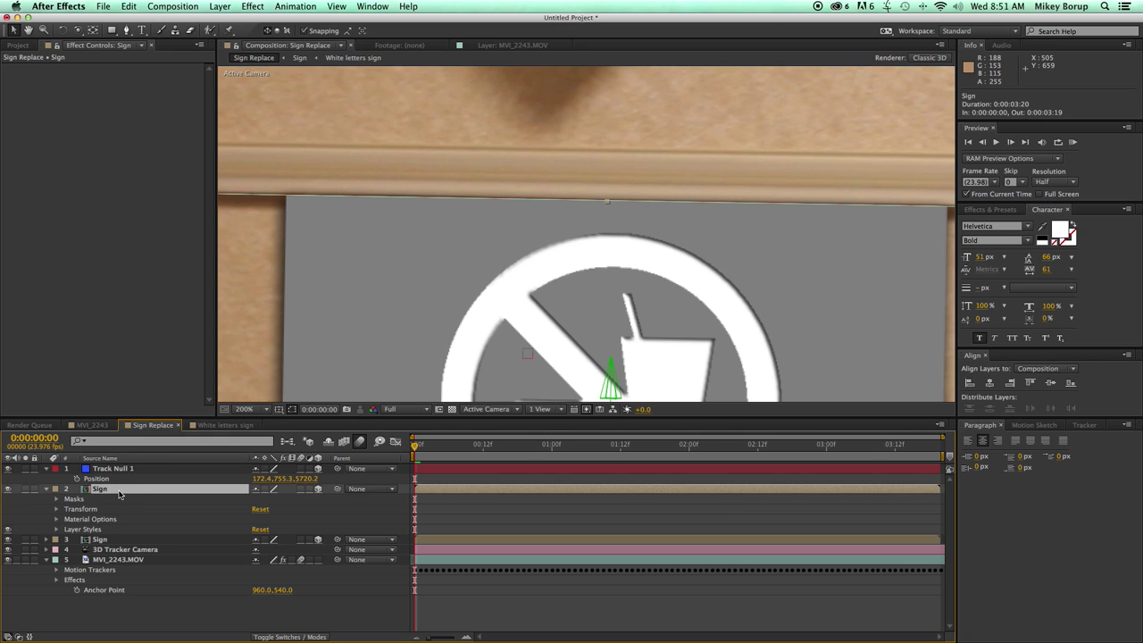
key("Return")
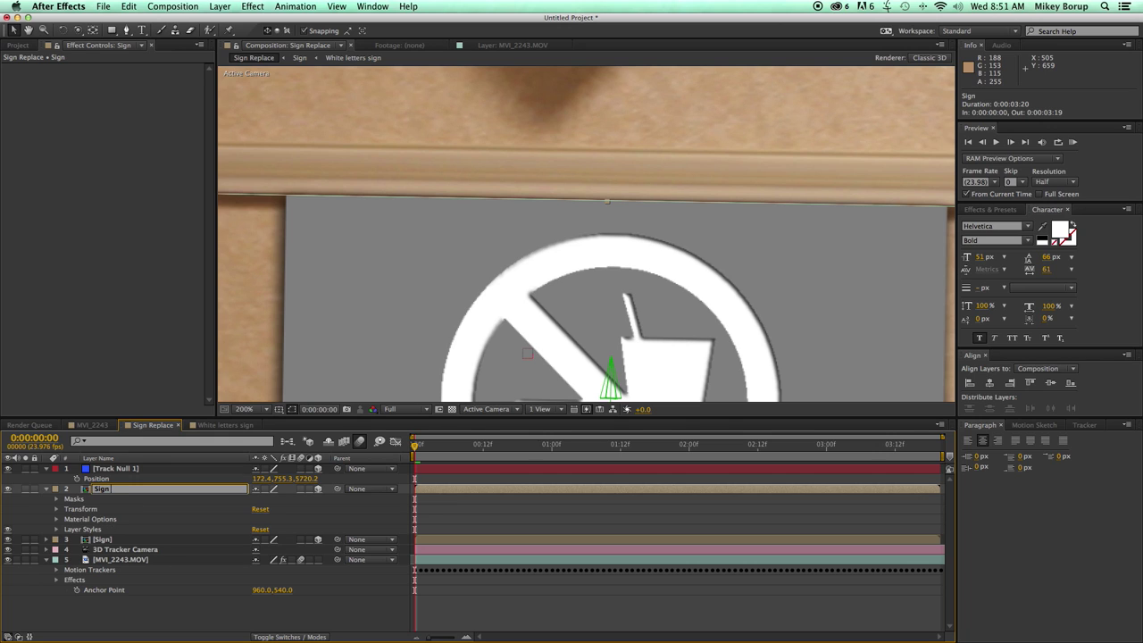
type("Sign top")
key("Return")
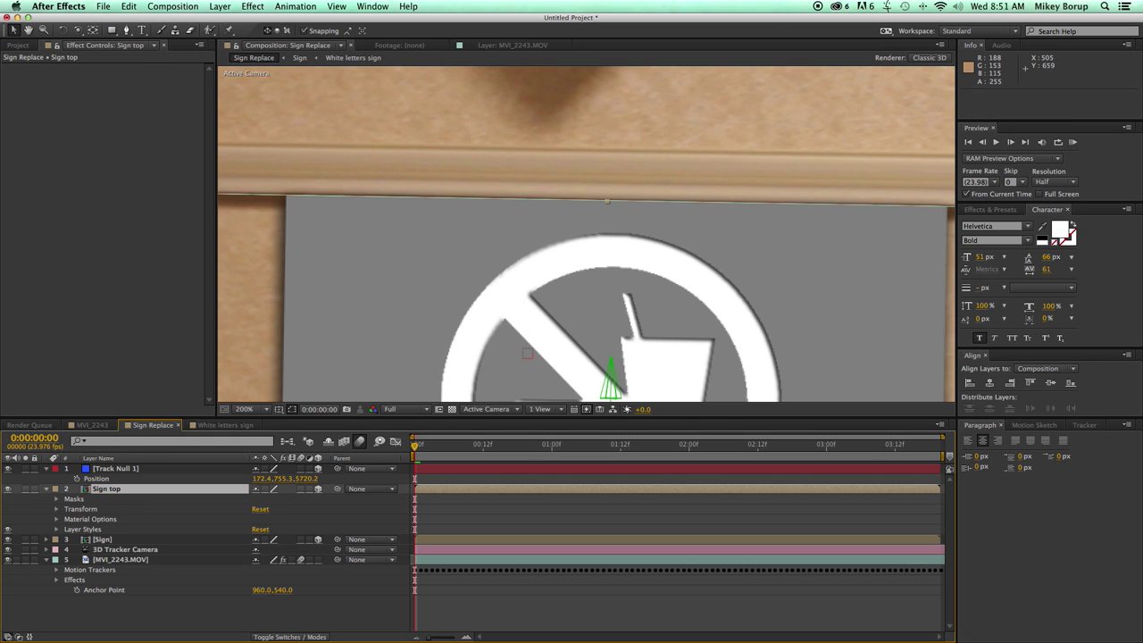
left_click(68, 530)
key("Delete")
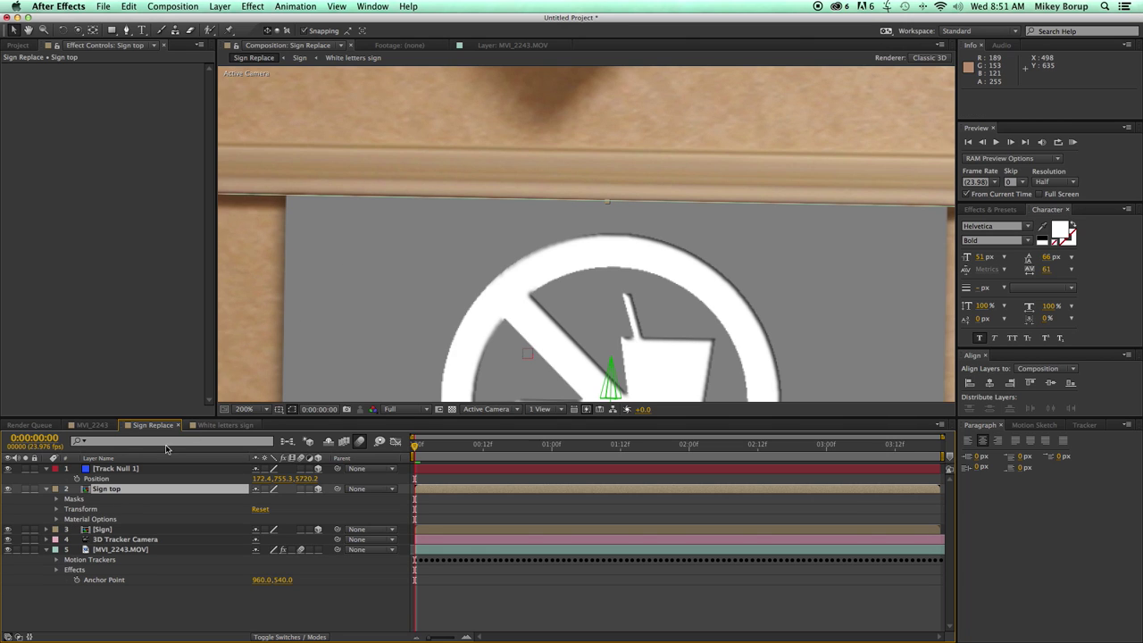
Select Mask 1 on the Sign top layer and pan its outline into view.
key("comma")
key("comma")
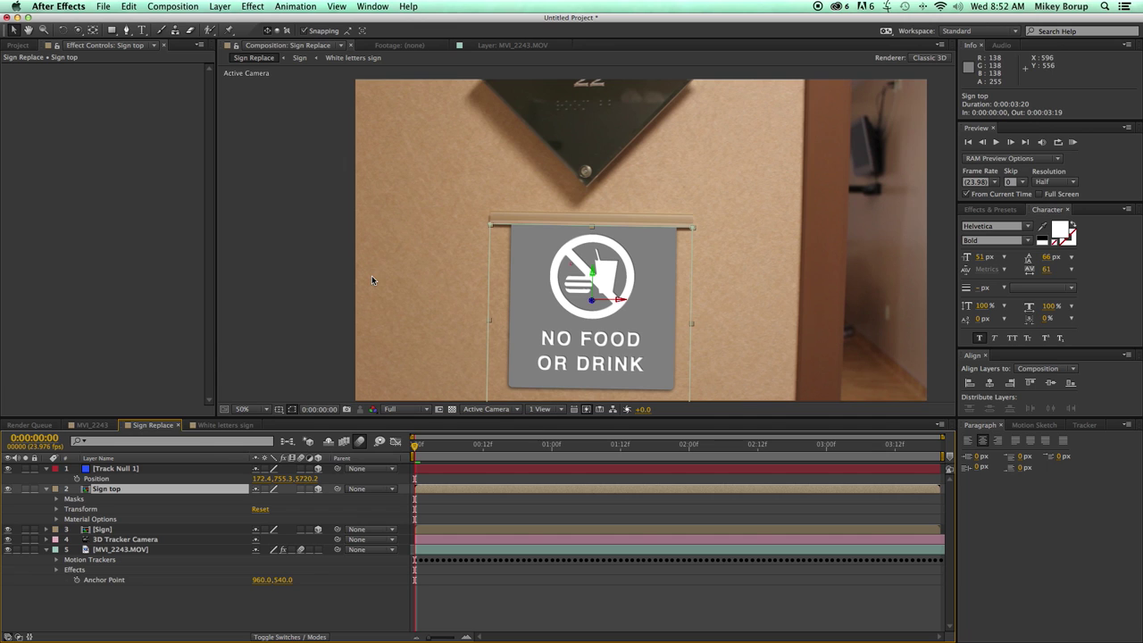
left_click(59, 499)
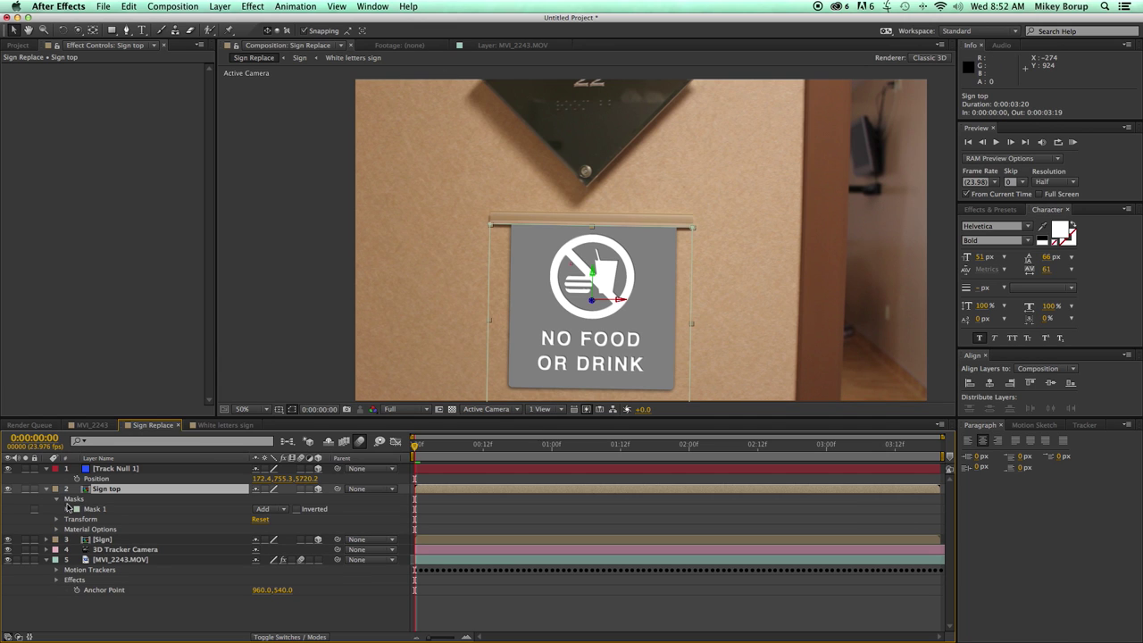
left_click(96, 509)
key("h")
left_click_drag(491, 346, 460, 288)
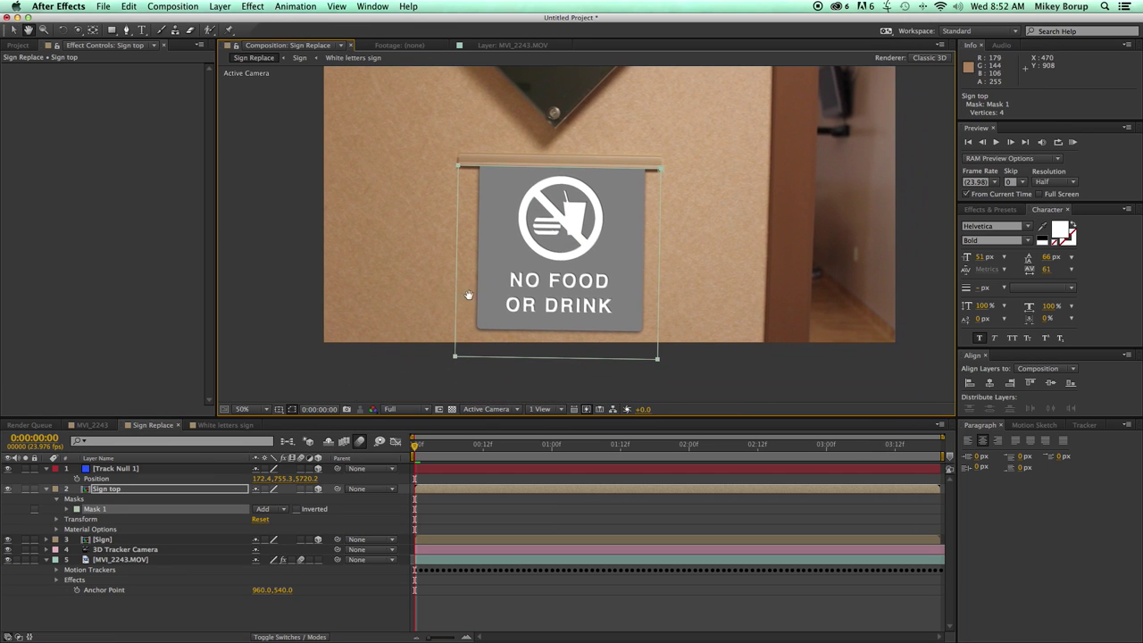
key("v")
Drag Mask 1's edges into a thin strip tucked just under the wooden rail.
left_click_drag(506, 358, 506, 334)
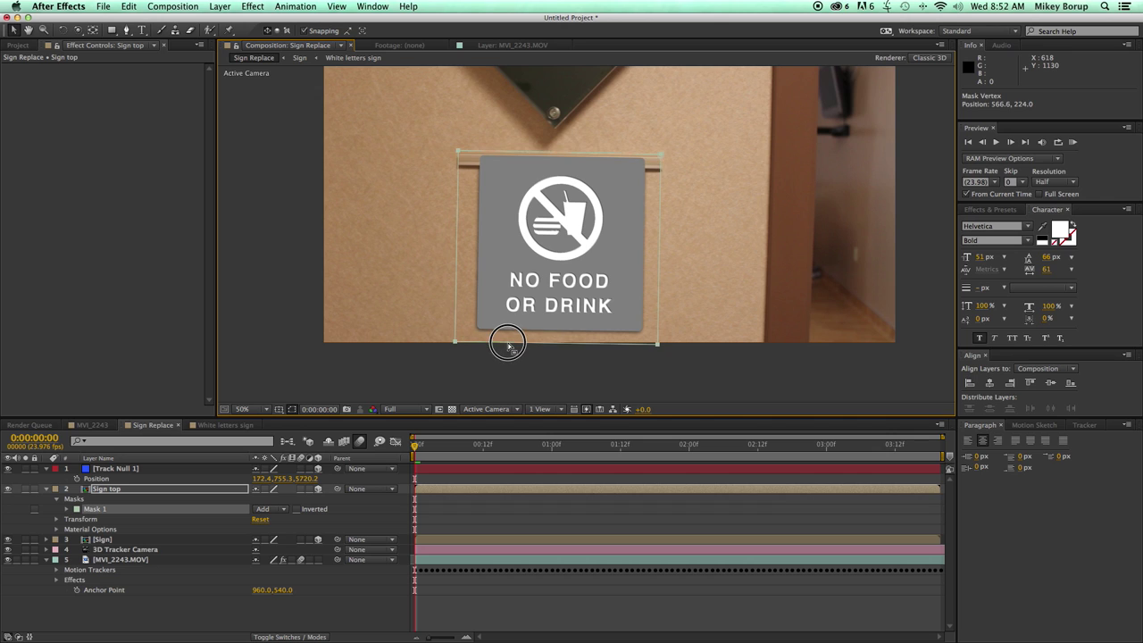
key("super+z")
left_click(504, 379)
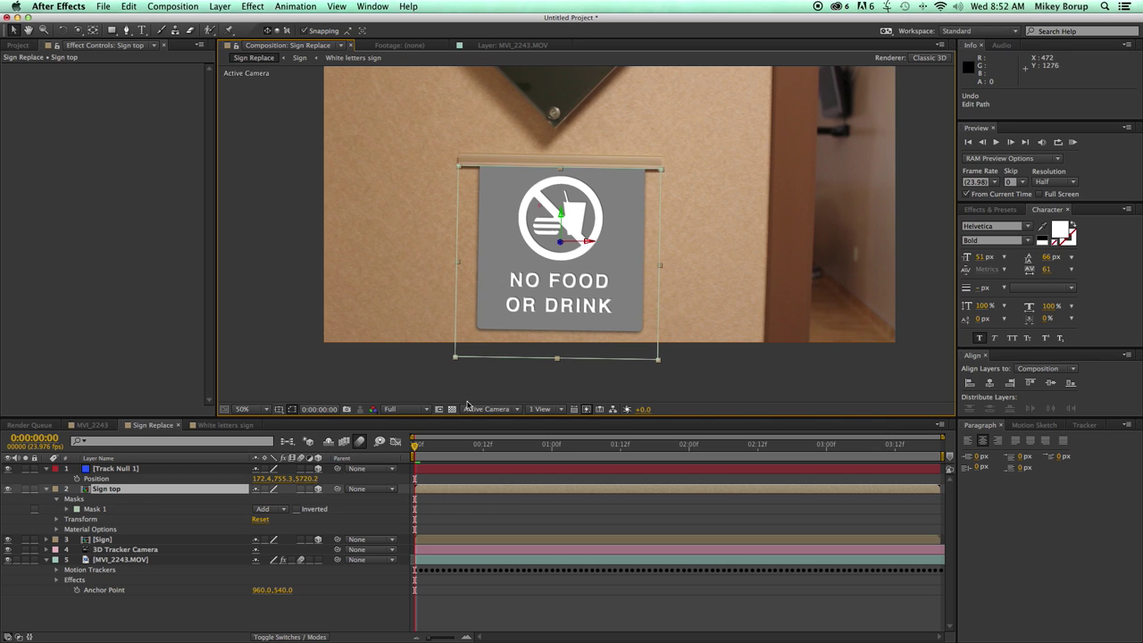
left_click(114, 511)
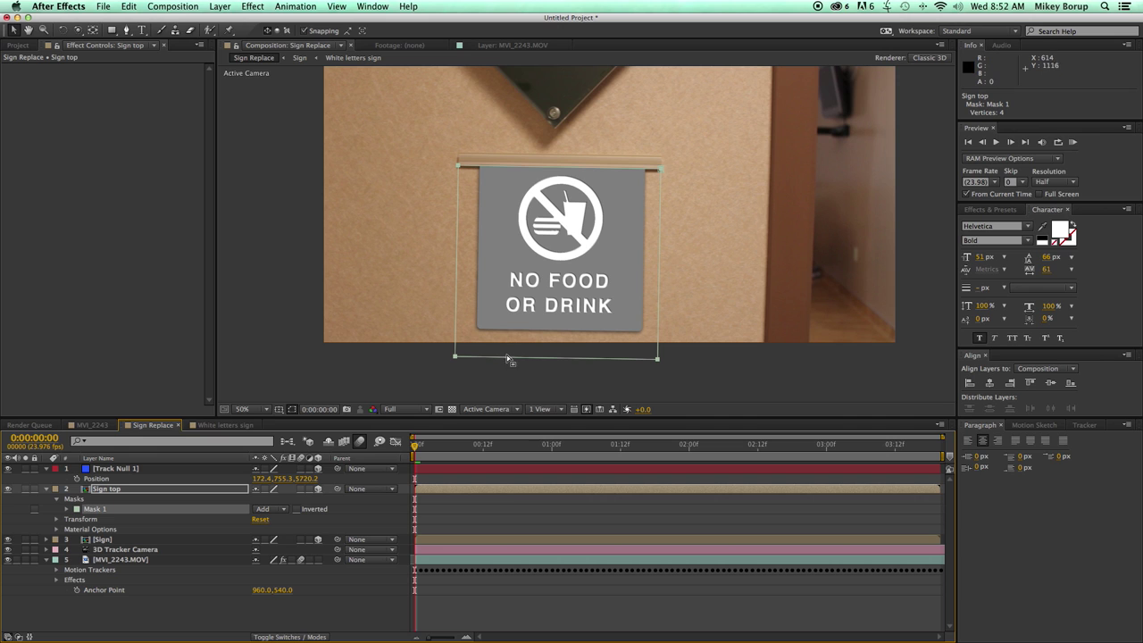
left_click_drag(505, 361, 464, 268)
key("super+z")
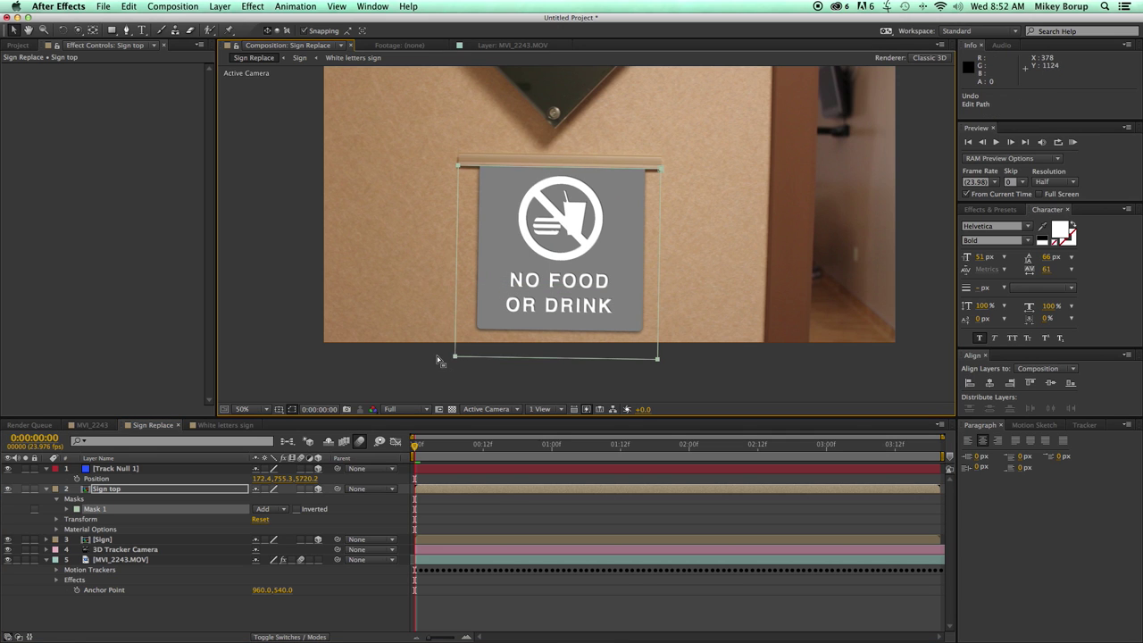
left_click_drag(487, 362, 521, 290)
scroll(487, 173, "up", 2)
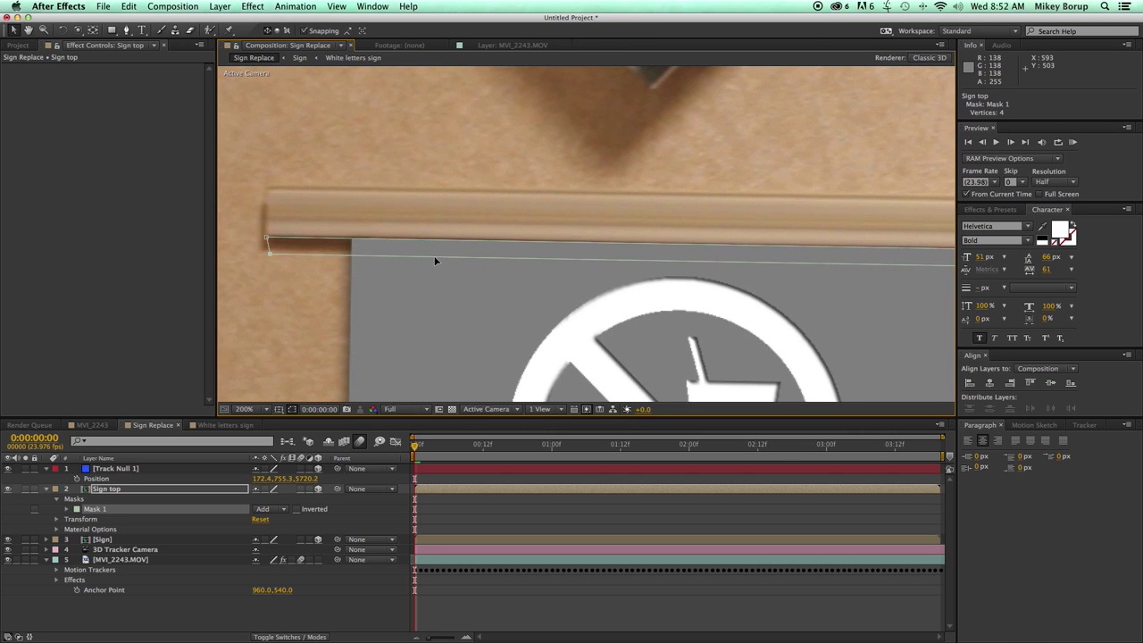
left_click_drag(435, 259, 459, 258)
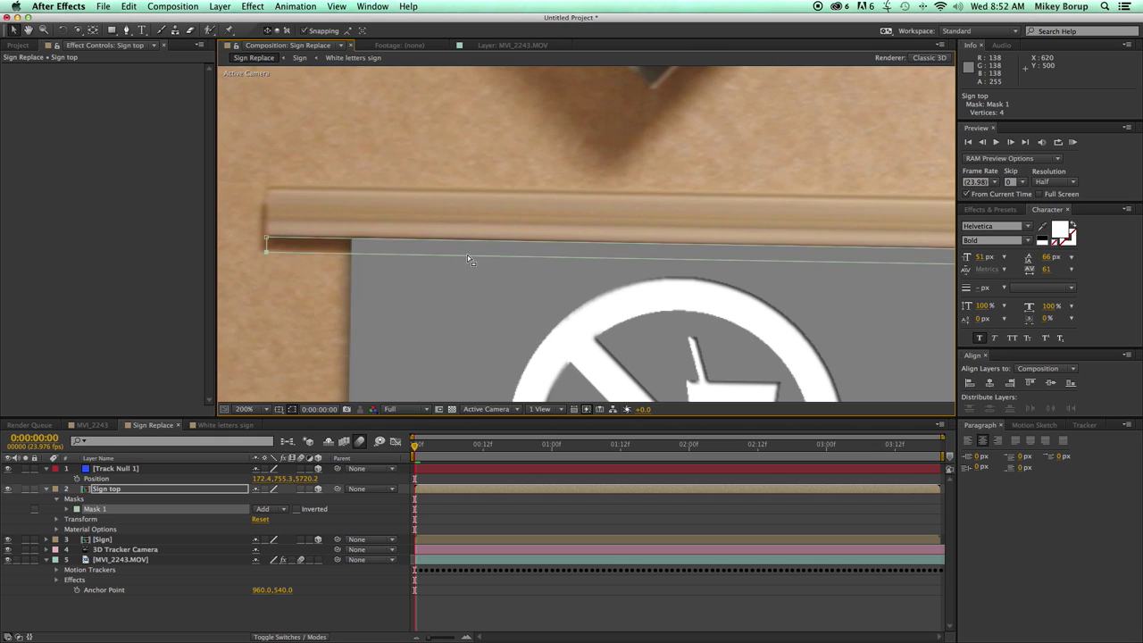
key("comma")
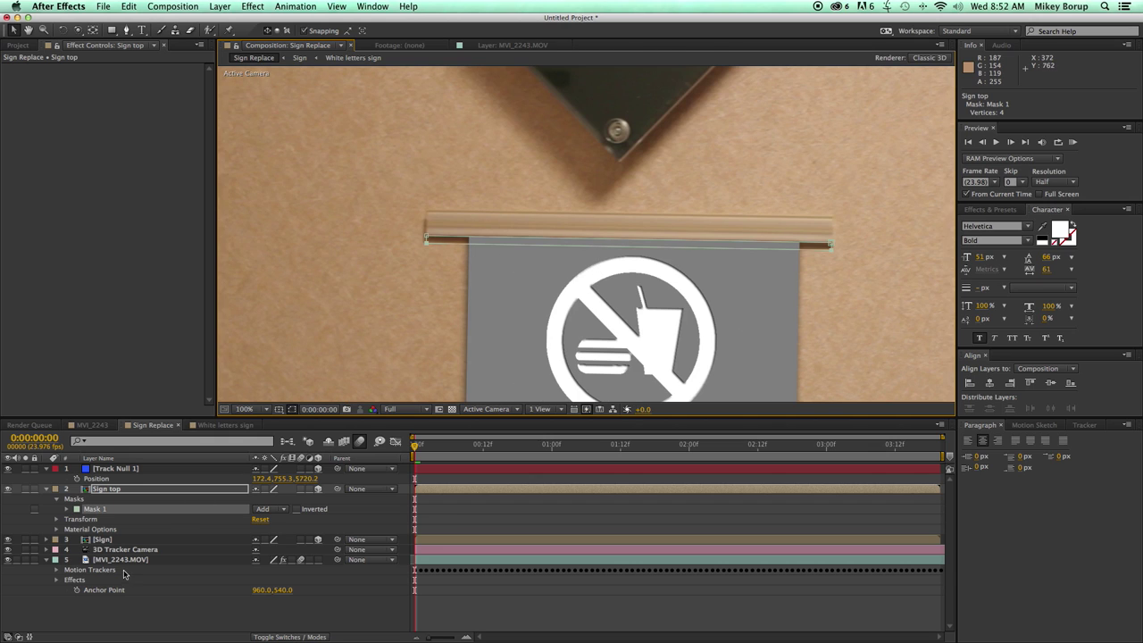
Add an Exposure effect to the Sign top layer and darken it.
left_click(130, 605)
left_click(148, 490)
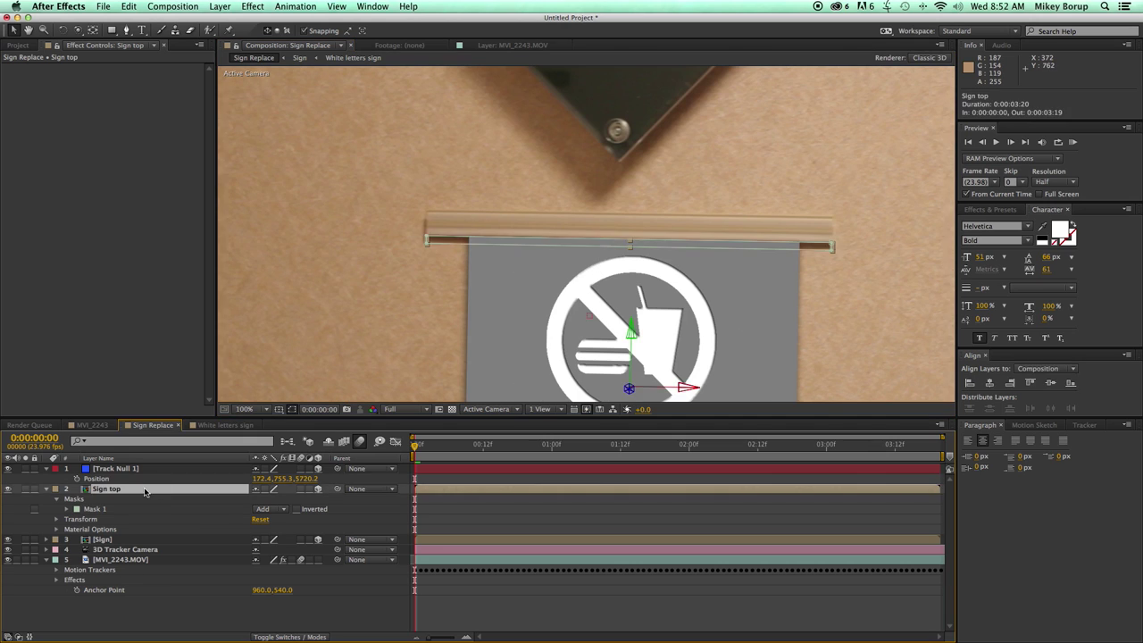
left_click(254, 7)
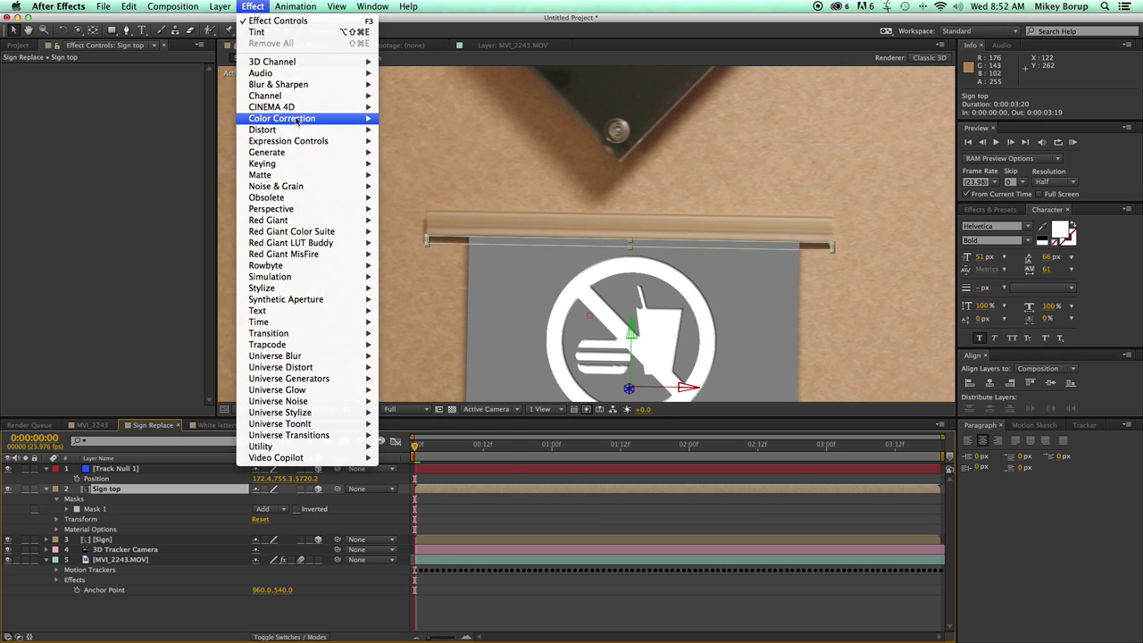
mouse_move(323, 124)
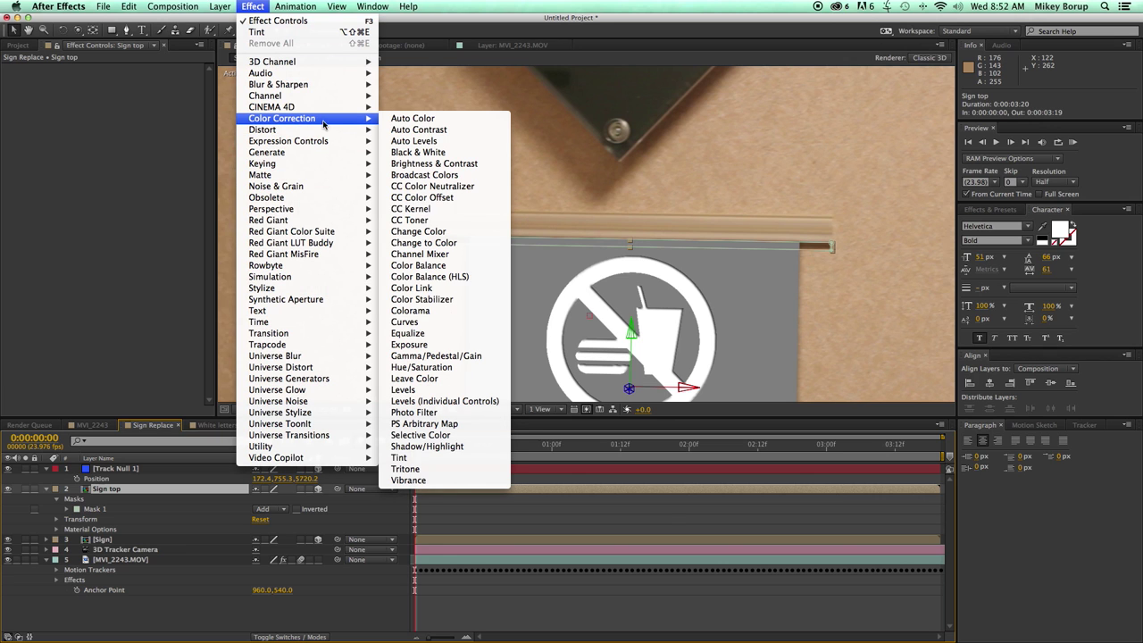
left_click(422, 346)
left_click_drag(127, 101, 82, 101)
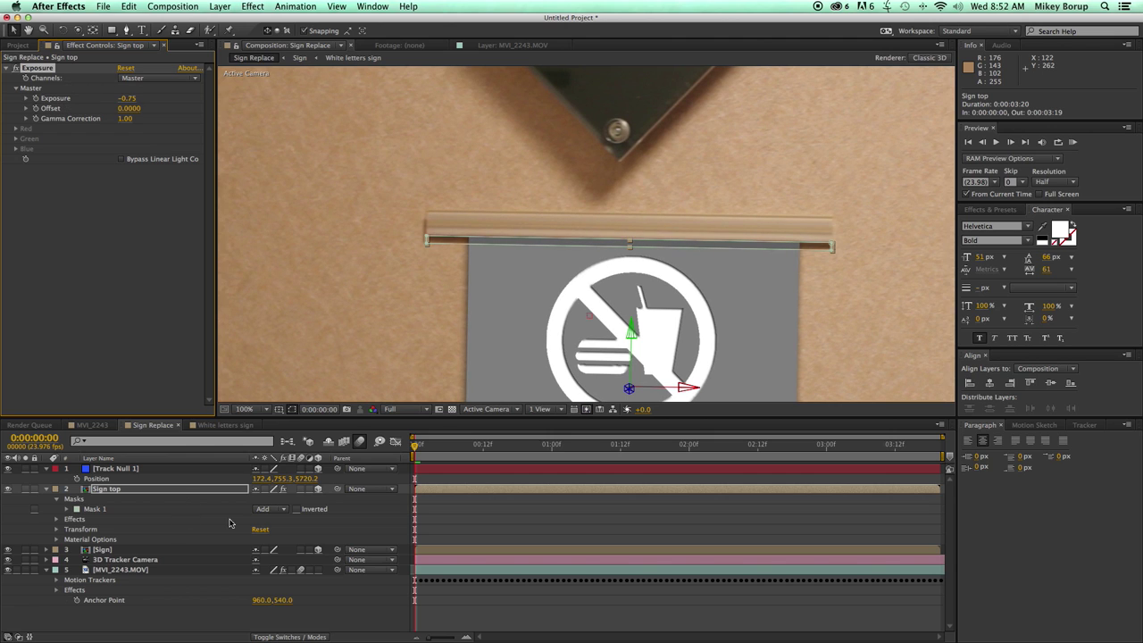
Feather Mask 1's edge by 5 pixels.
left_click(68, 509)
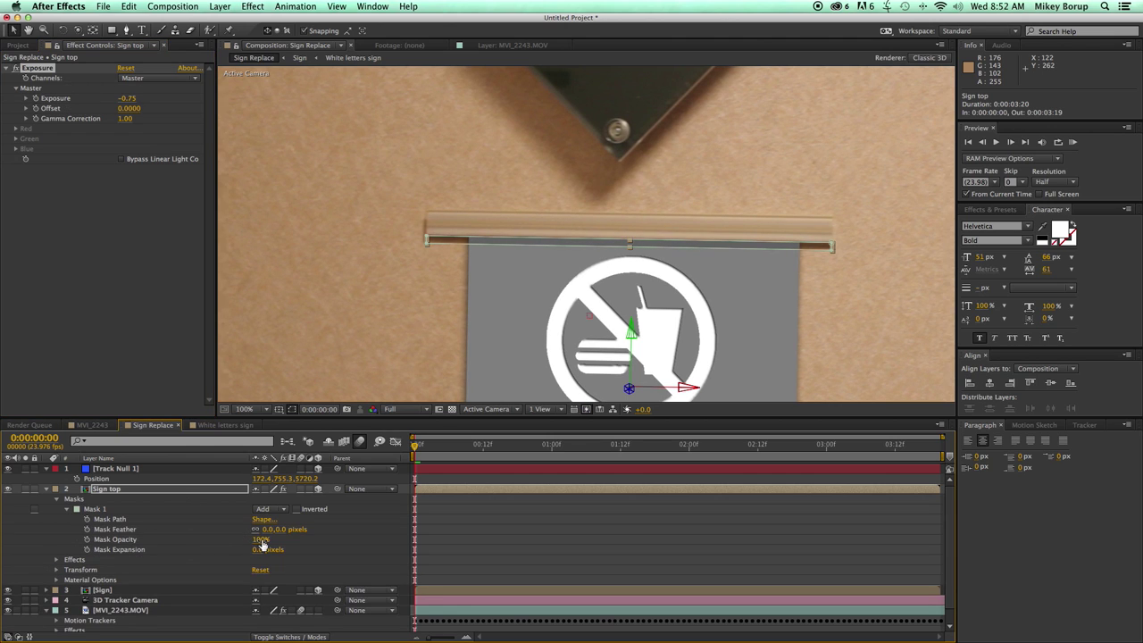
left_click_drag(268, 538, 294, 536)
left_click(296, 170)
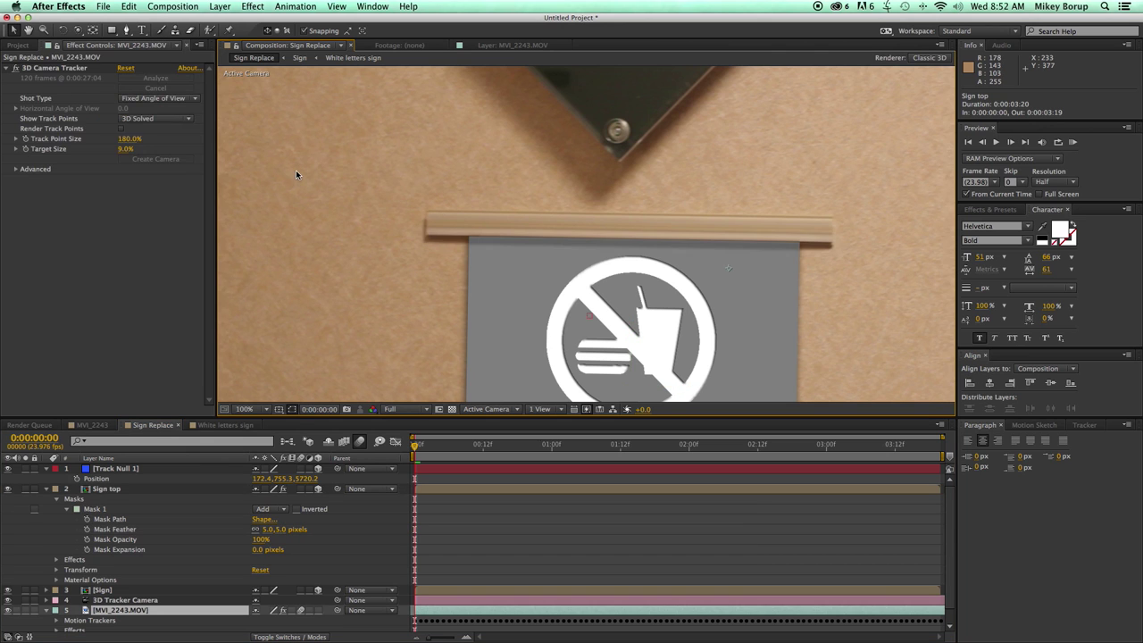
scroll(297, 170, "down", 2)
Darken the Sign top exposure further, to about -1.23.
left_click(156, 492)
left_click_drag(129, 98, 102, 93)
key("F2")
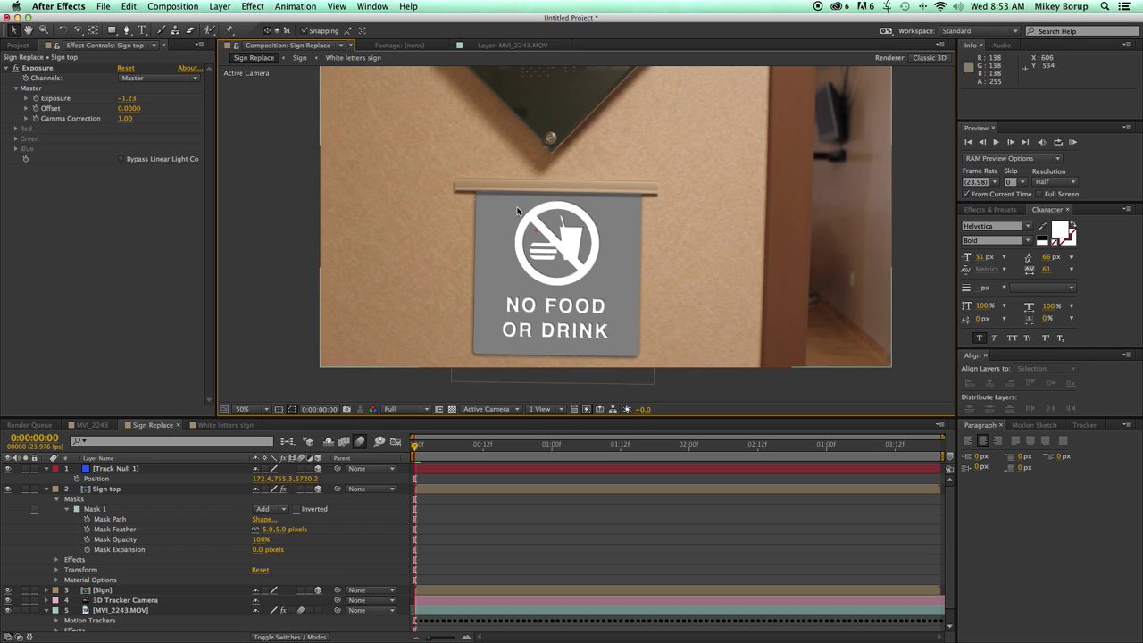
scroll(527, 205, "down", 2)
scroll(527, 205, "up", 2)
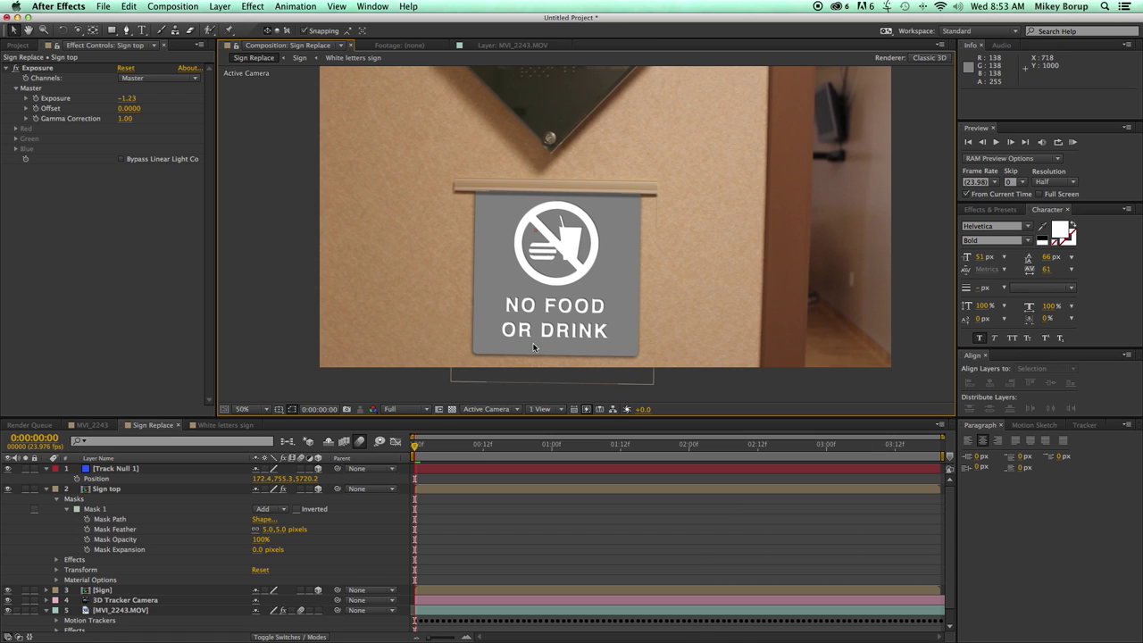
left_click(462, 489)
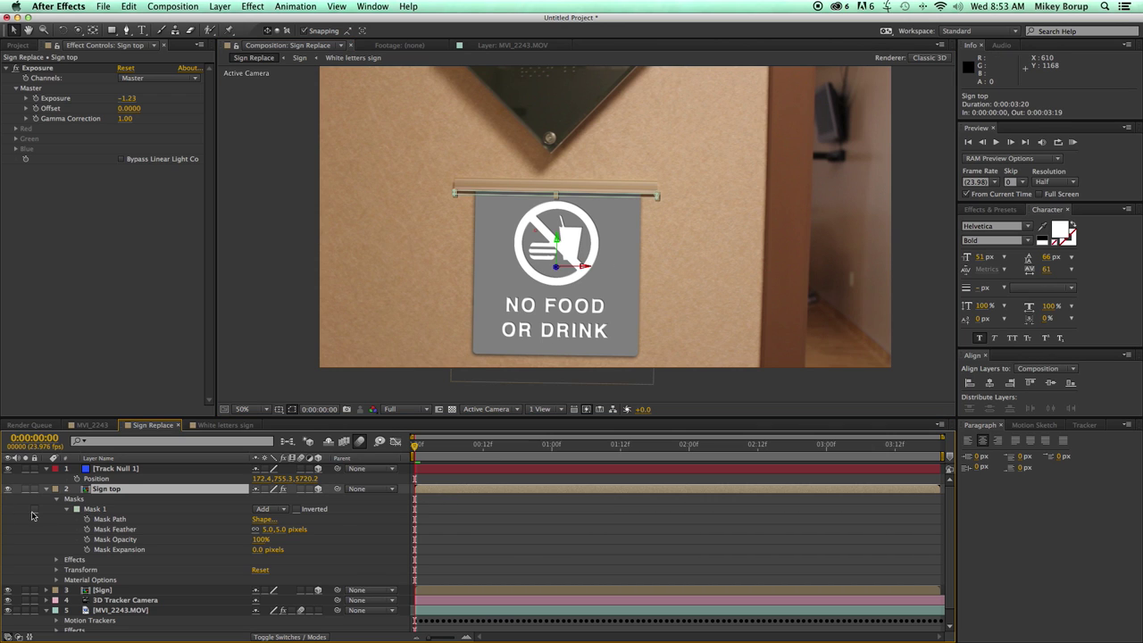
Precompose Sign top and Sign into a 'signs' precomp with Collapse Transformations enabled.
left_click(46, 488)
left_click(132, 498)
left_click(133, 489)
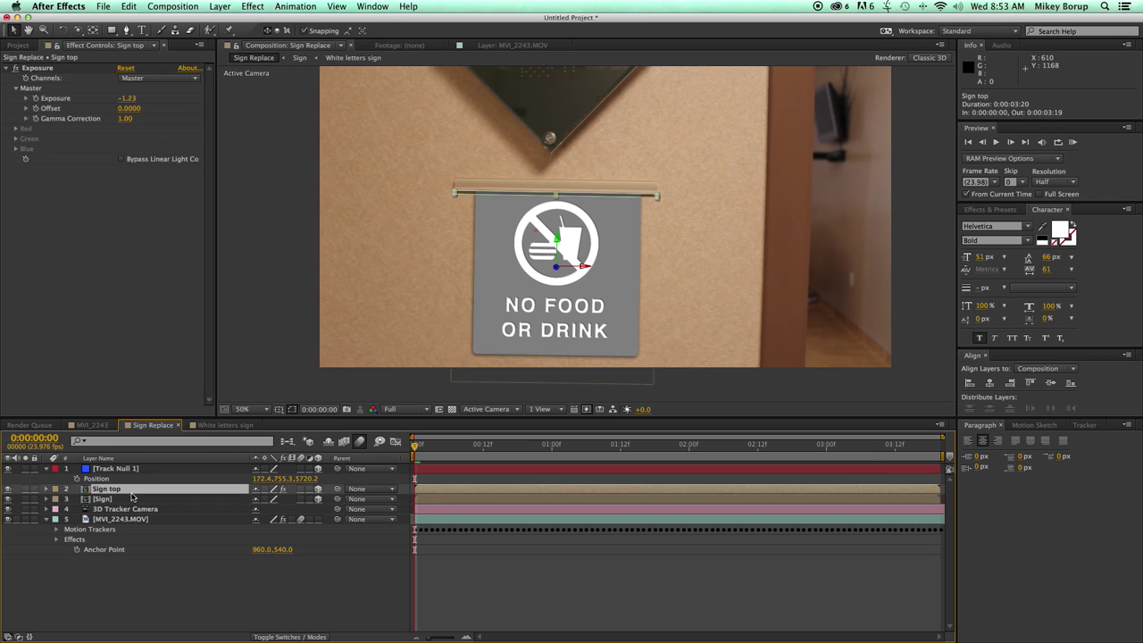
left_click(125, 499, "shift")
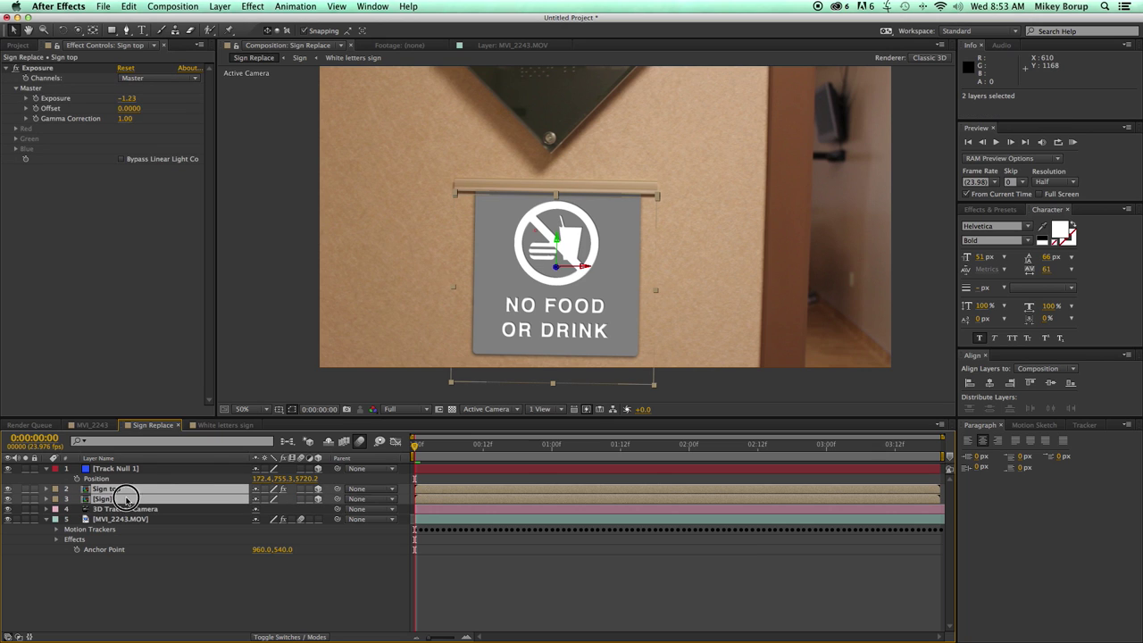
key("super+shift+c")
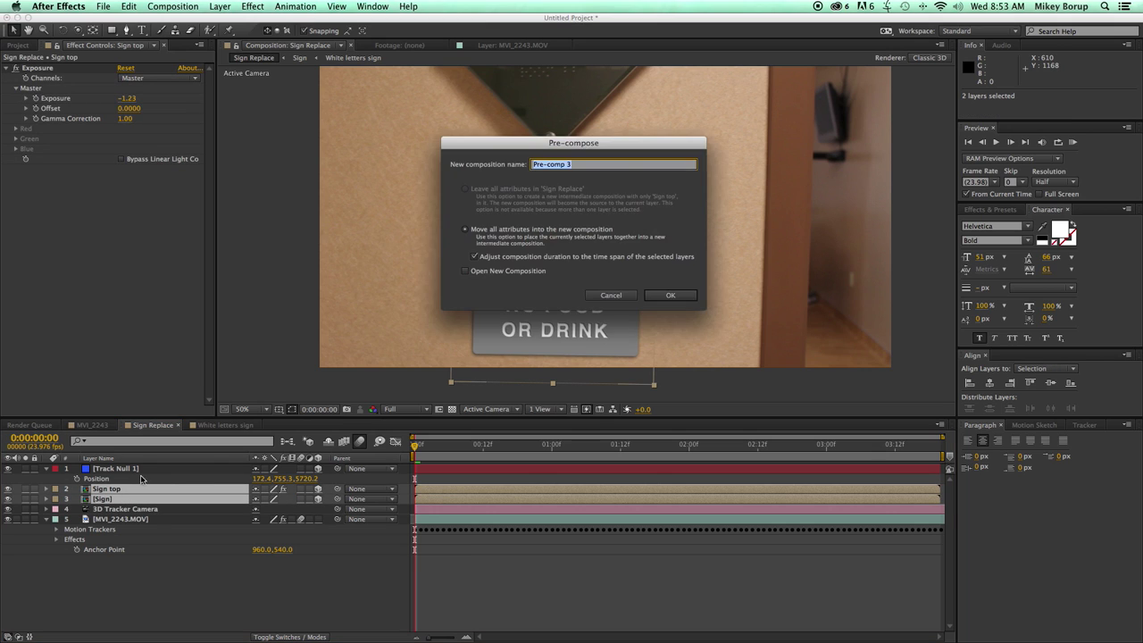
type("signs")
key("Return")
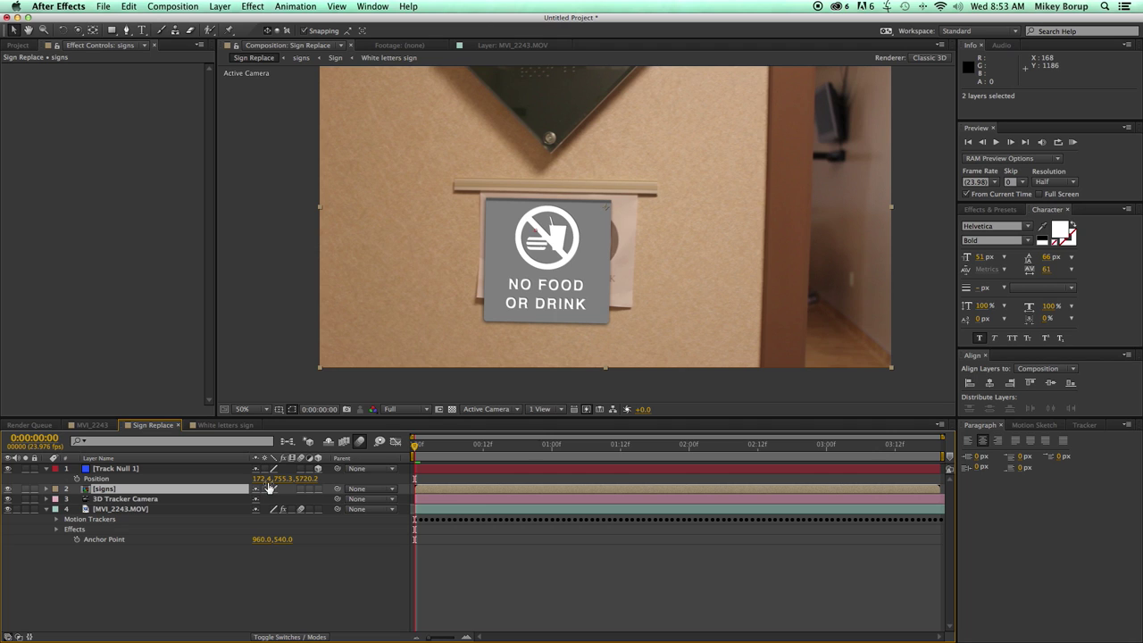
left_click(264, 489)
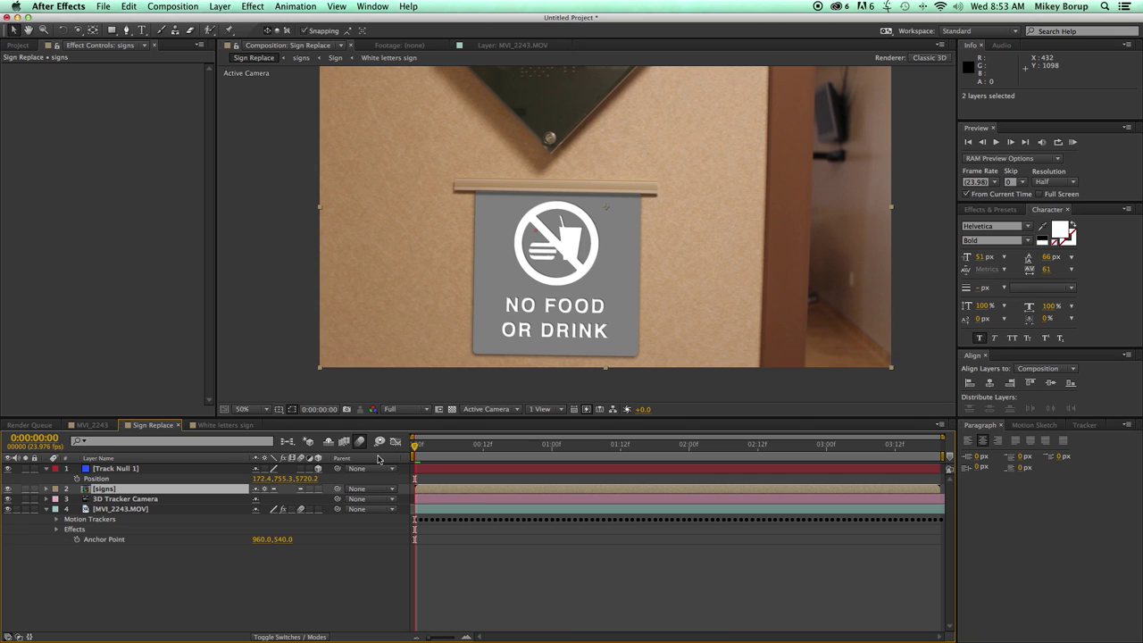
left_click(284, 570)
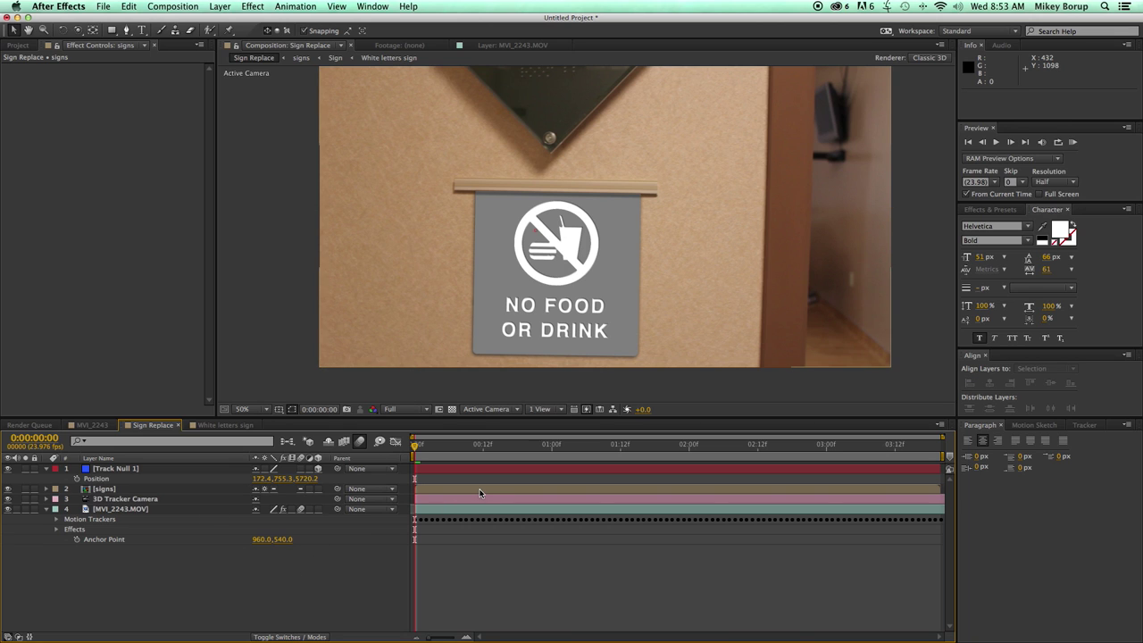
Add an Add Grain effect to the signs precomp layer.
left_click(479, 493)
left_click(252, 7)
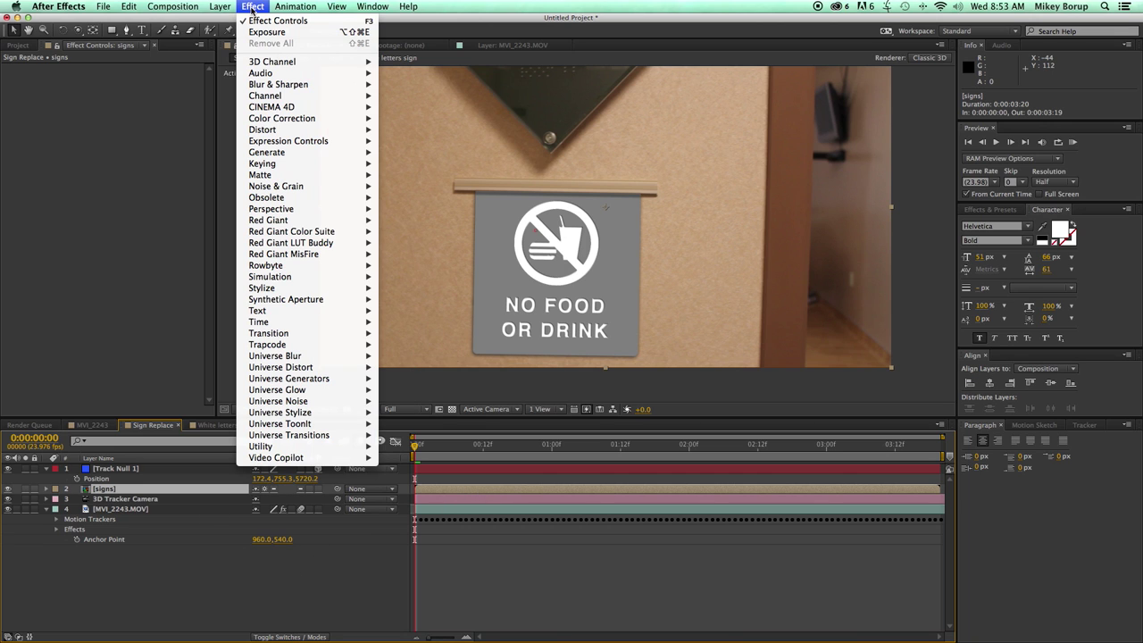
mouse_move(298, 188)
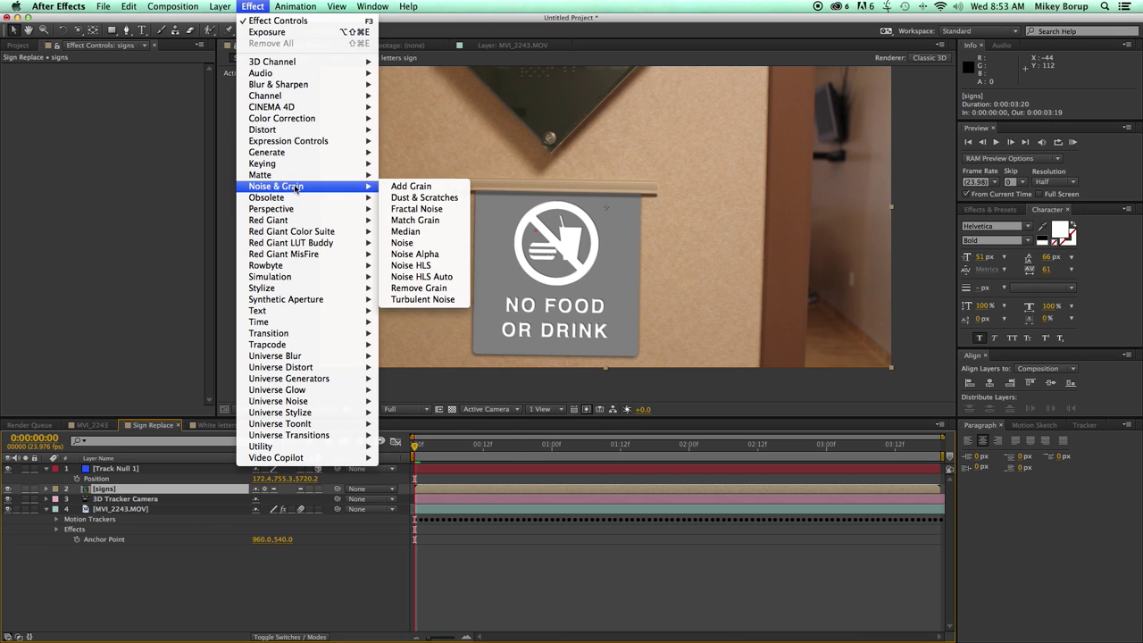
left_click(438, 189)
key("slash")
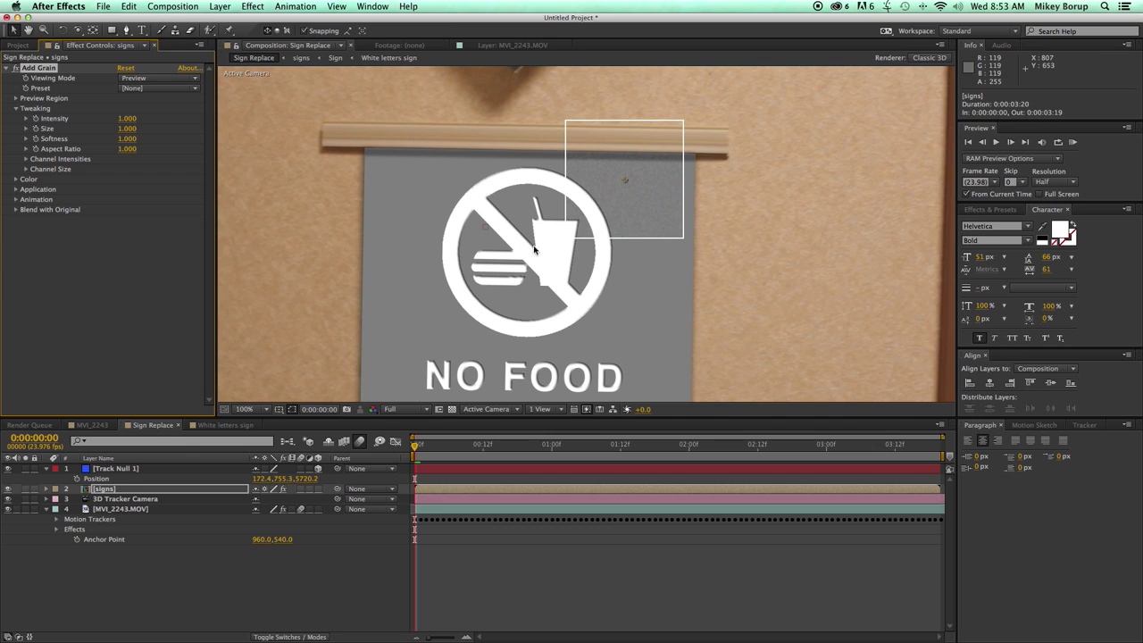
Make the grain monochromatic with Intensity 0.500 and Size 0.700.
left_click(15, 179)
left_click(121, 190)
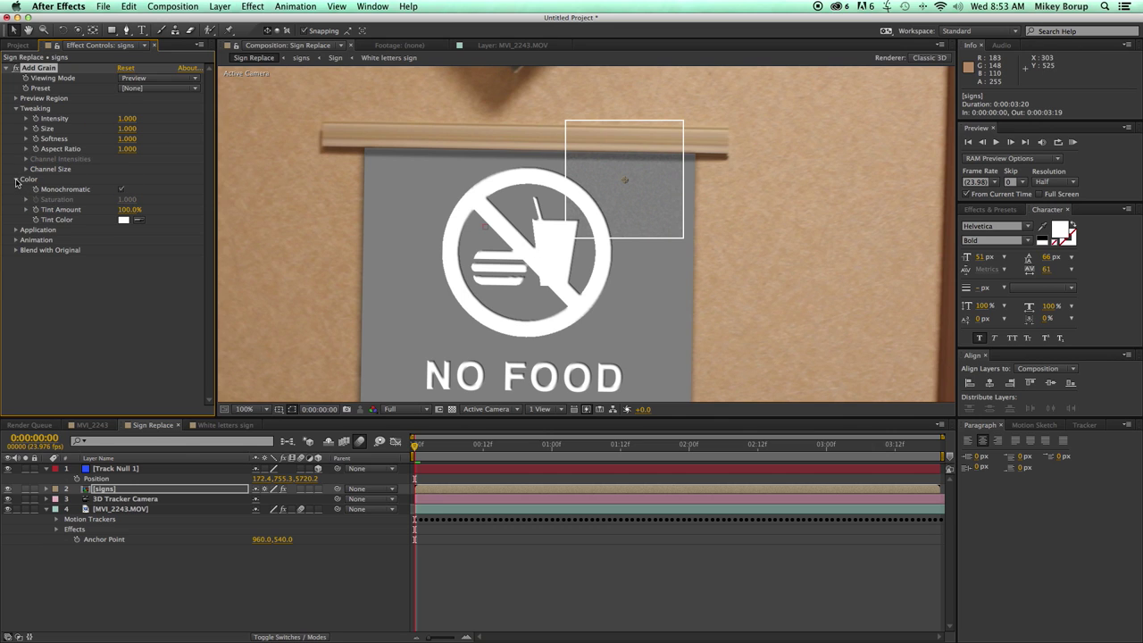
left_click(15, 180)
mouse_move(134, 125)
left_mouse_down()
mouse_move(115, 119)
mouse_move(123, 131)
left_mouse_up()
type("0.7")
key("Return")
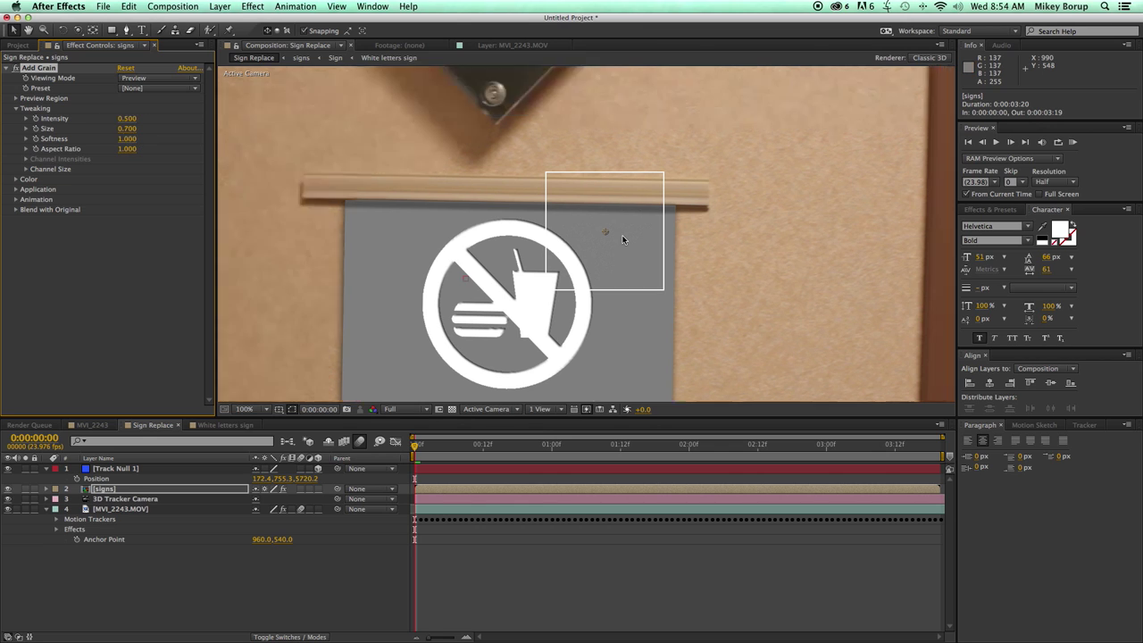
Set Add Grain's Viewing Mode to Final Output.
scroll(623, 239, "up", 6)
scroll(599, 183, "down", 5)
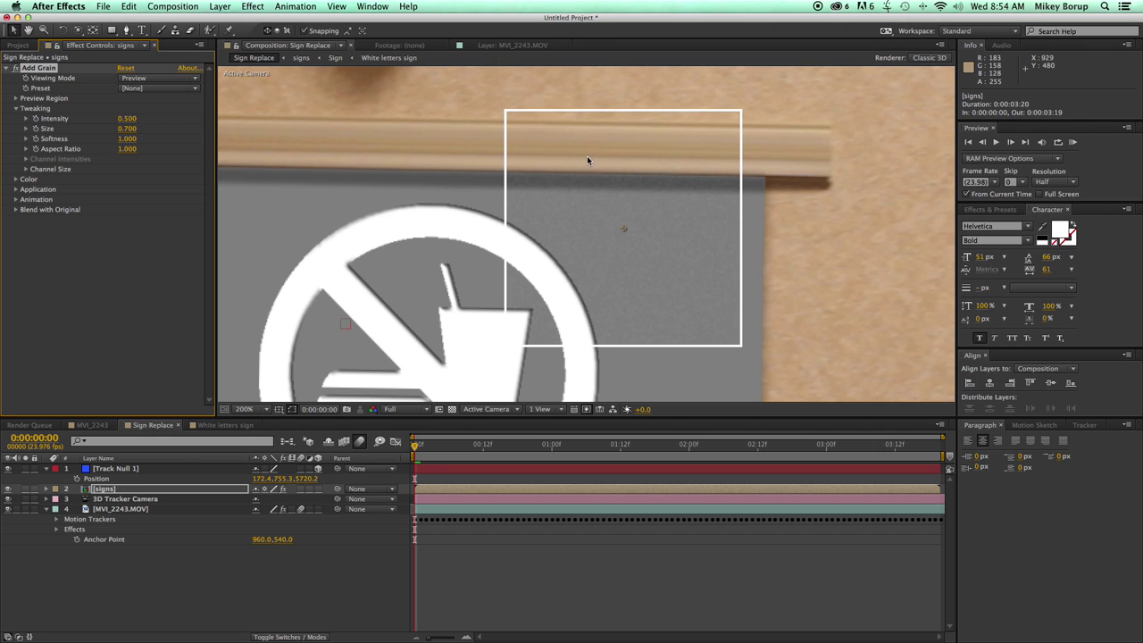
left_click(152, 79)
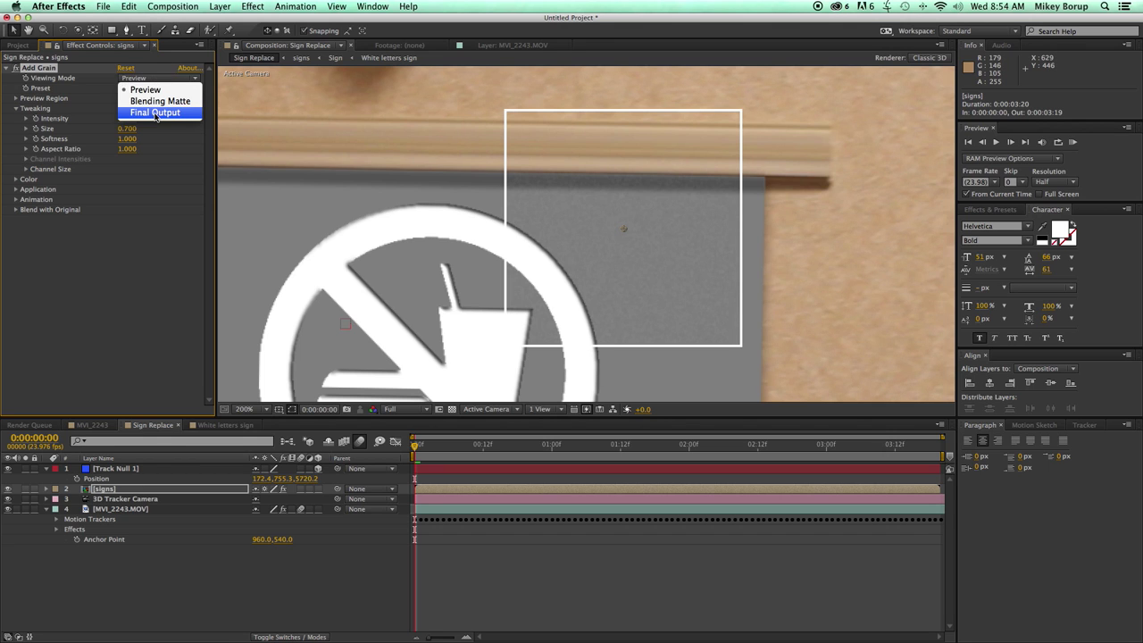
left_click(154, 114)
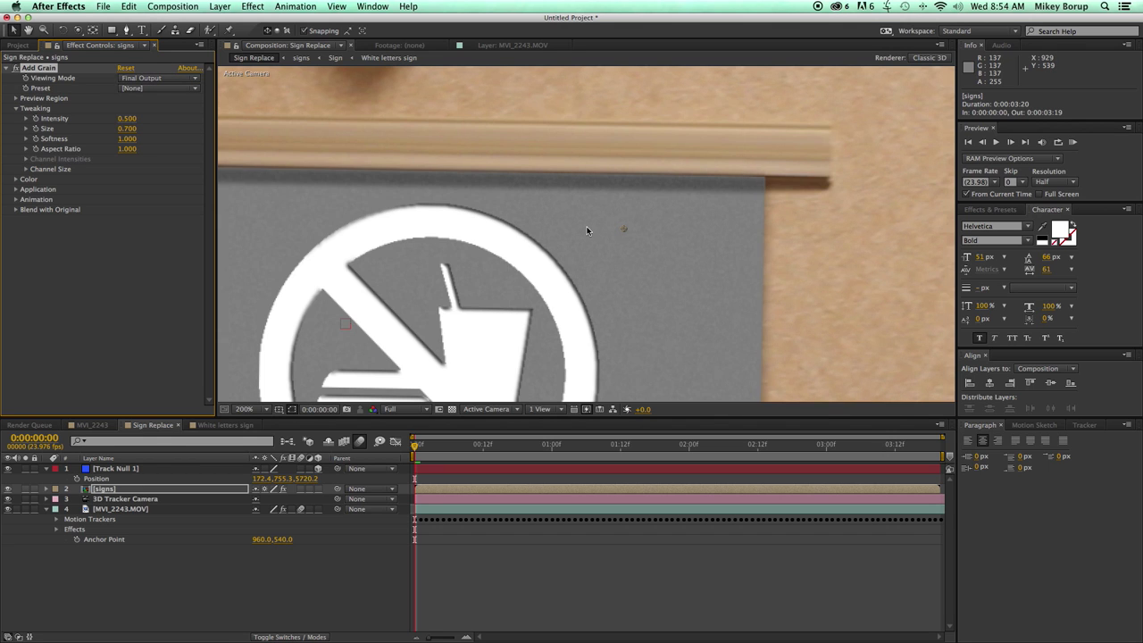
scroll(587, 228, "down", 1)
scroll(587, 228, "down", 2)
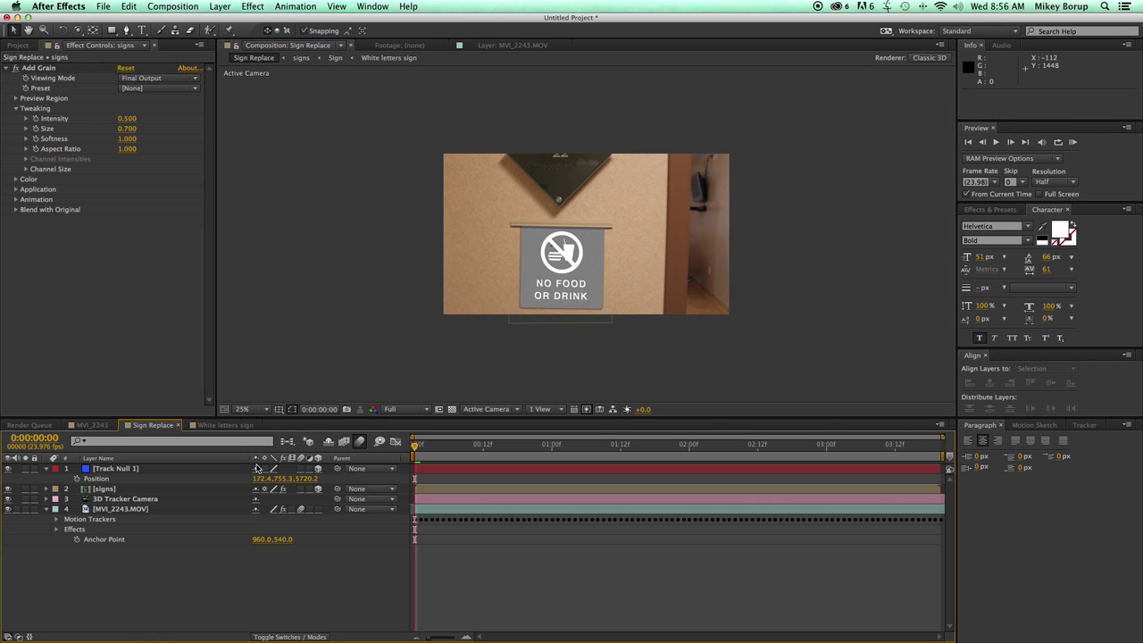
Set the viewer to 50% and create a new spot light.
left_click(256, 407)
left_click(259, 529)
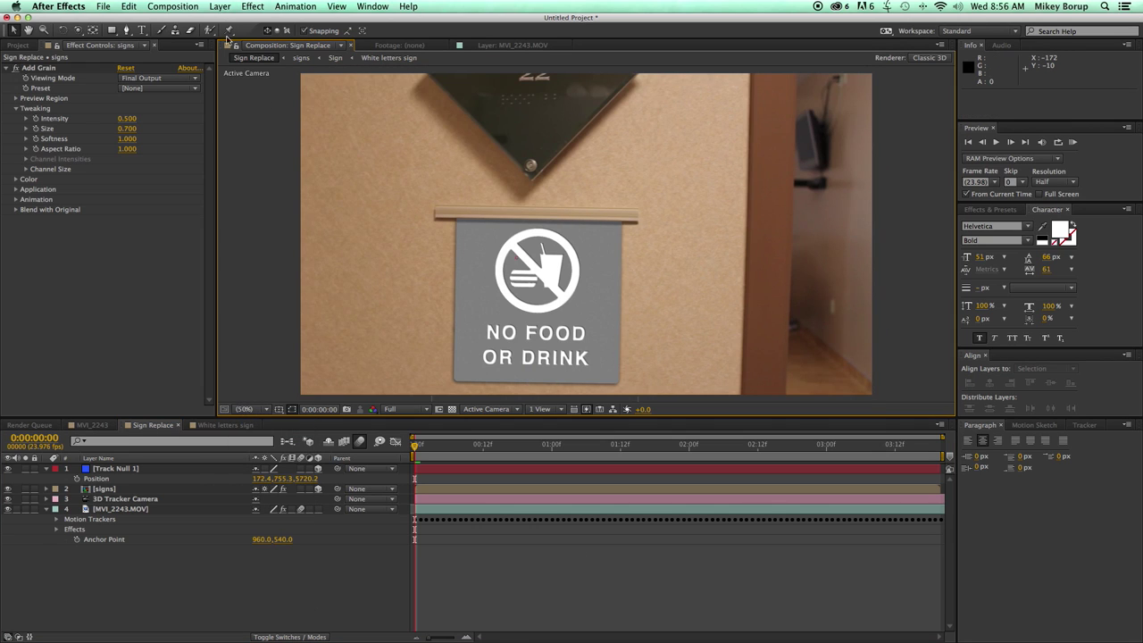
left_click(225, 7)
mouse_move(230, 21)
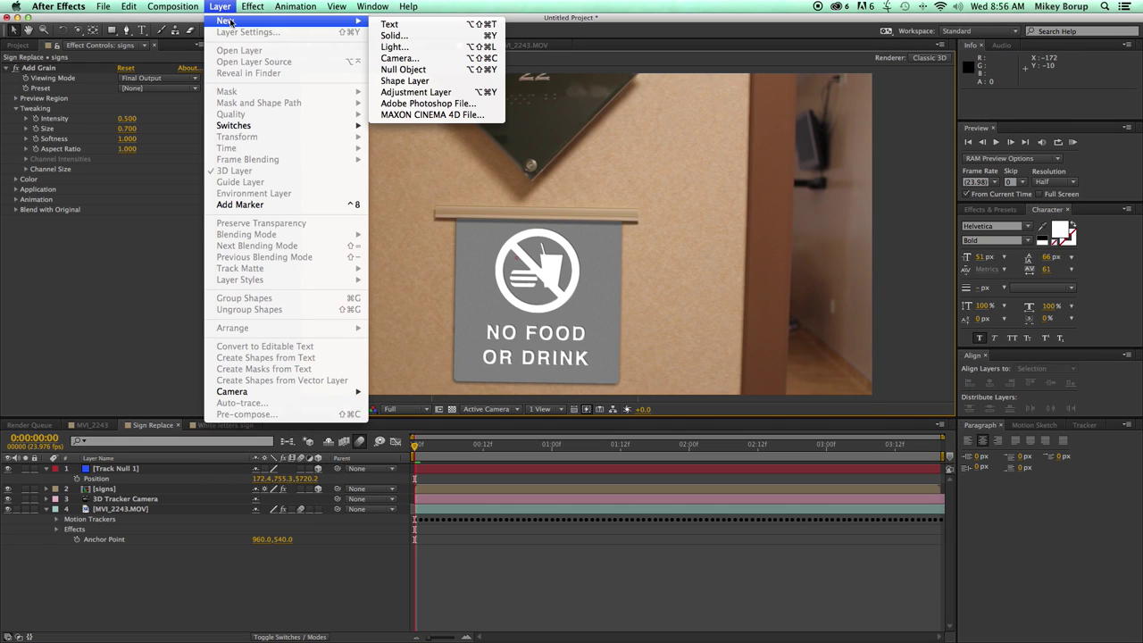
left_click(440, 47)
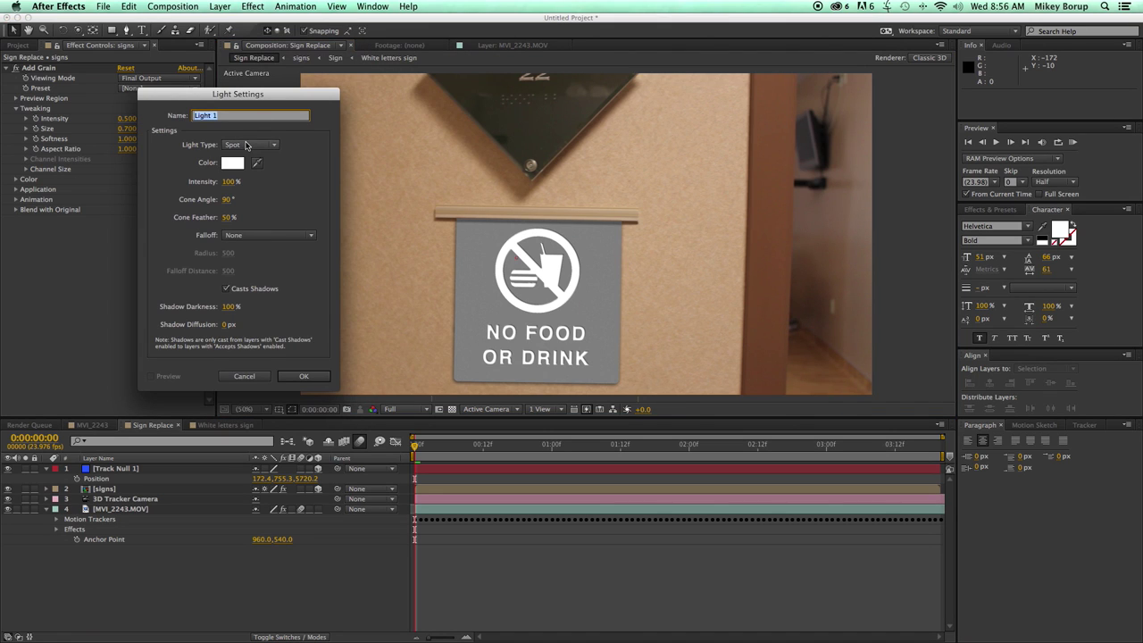
left_click(302, 377)
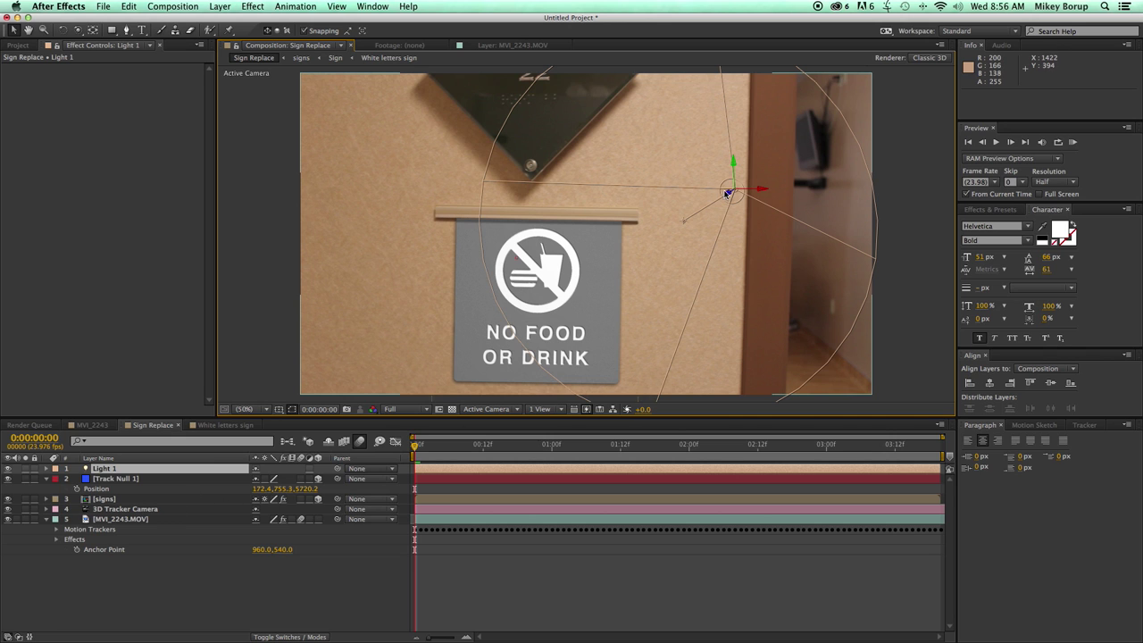
Aim the spot light's Point of Interest at the grey sign.
left_click_drag(679, 223, 758, 265)
key("comma")
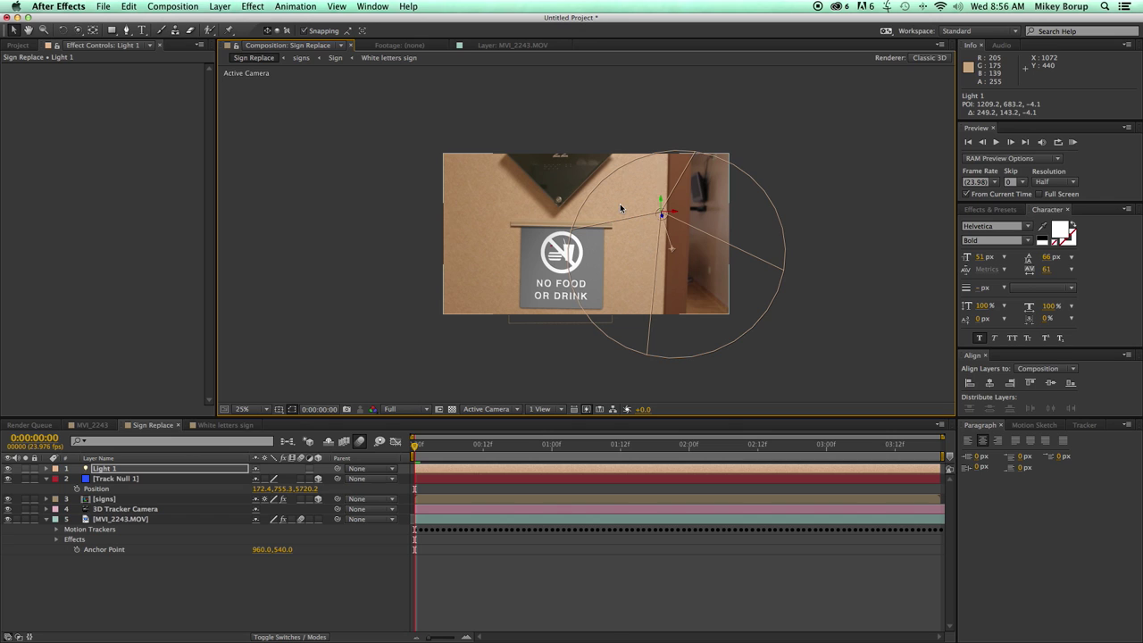
left_click_drag(672, 248, 677, 236)
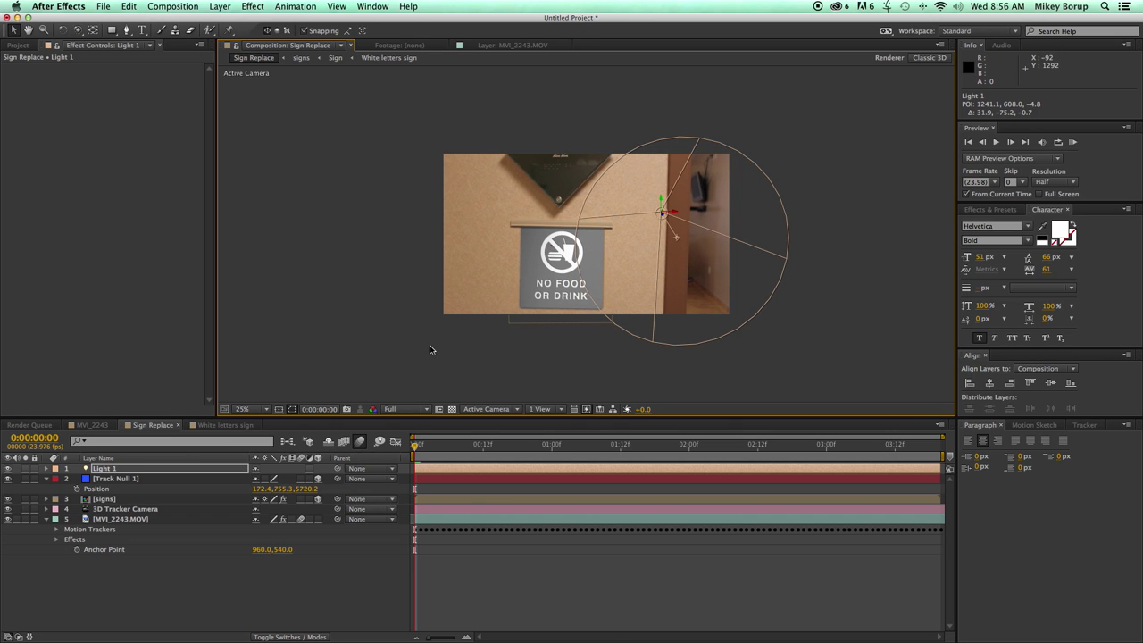
left_click(506, 565)
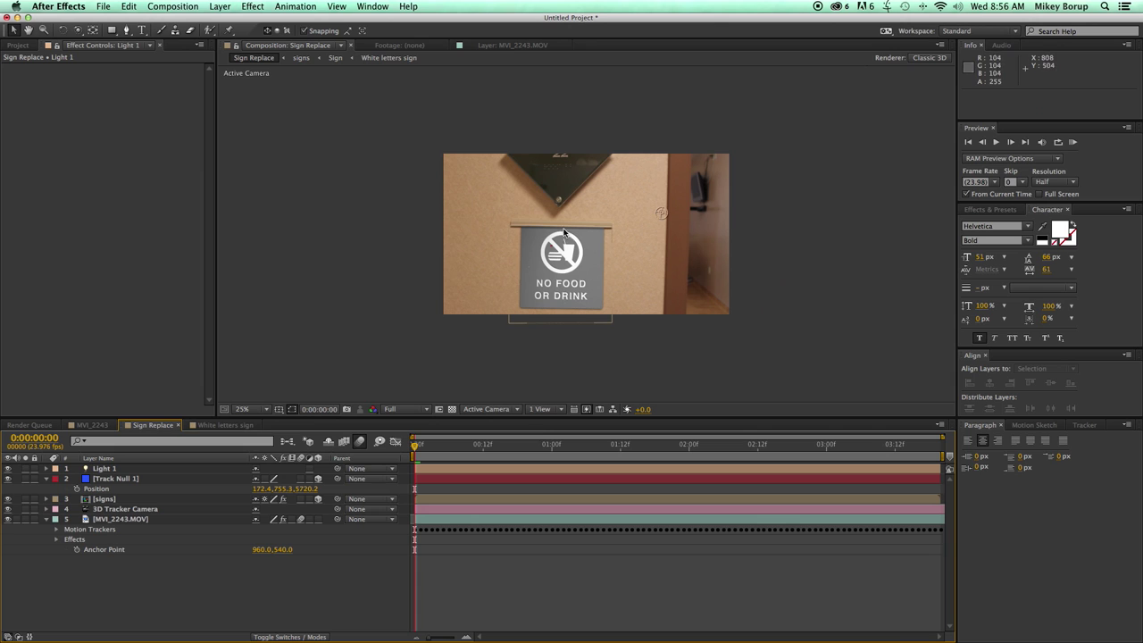
key("period")
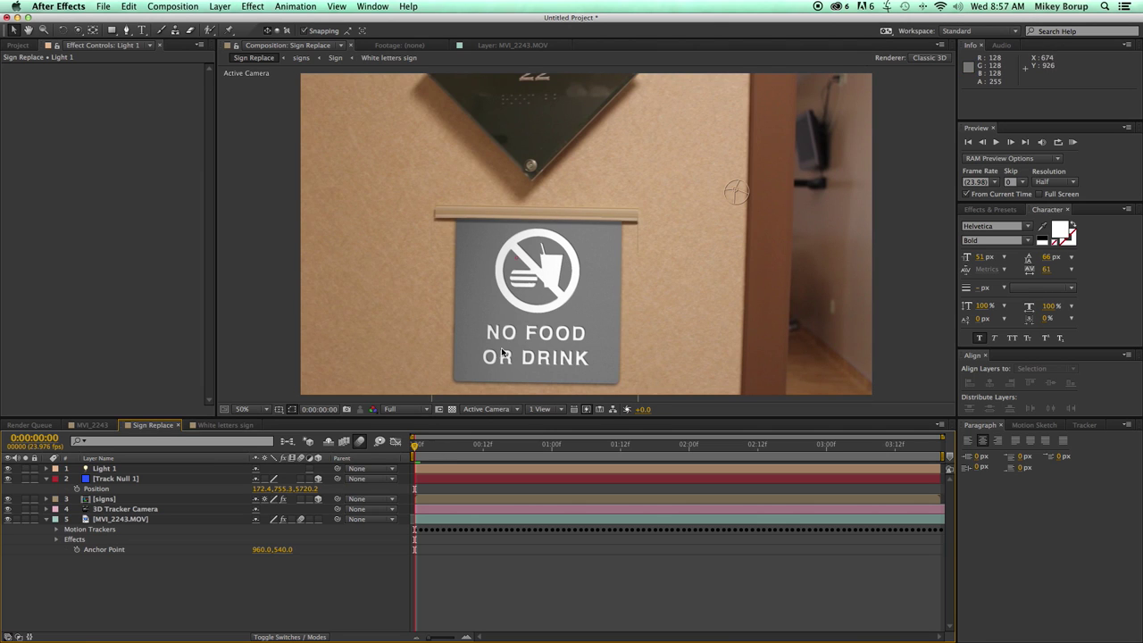
Add a Curves effect to the signs layer, comparing it against the original.
left_click(134, 478)
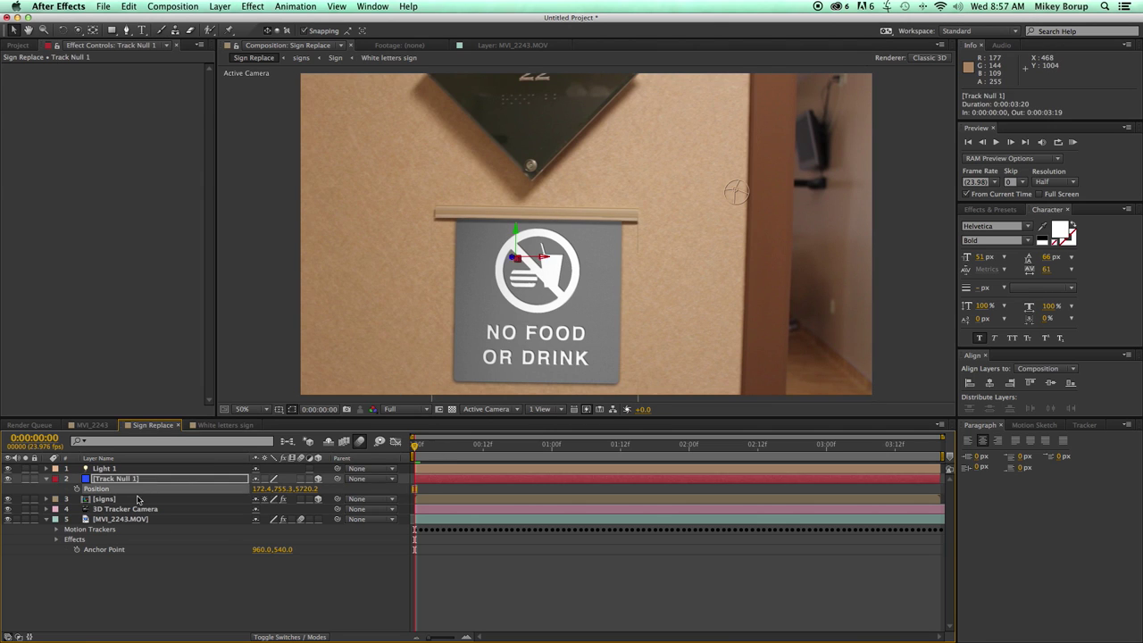
left_click(141, 499)
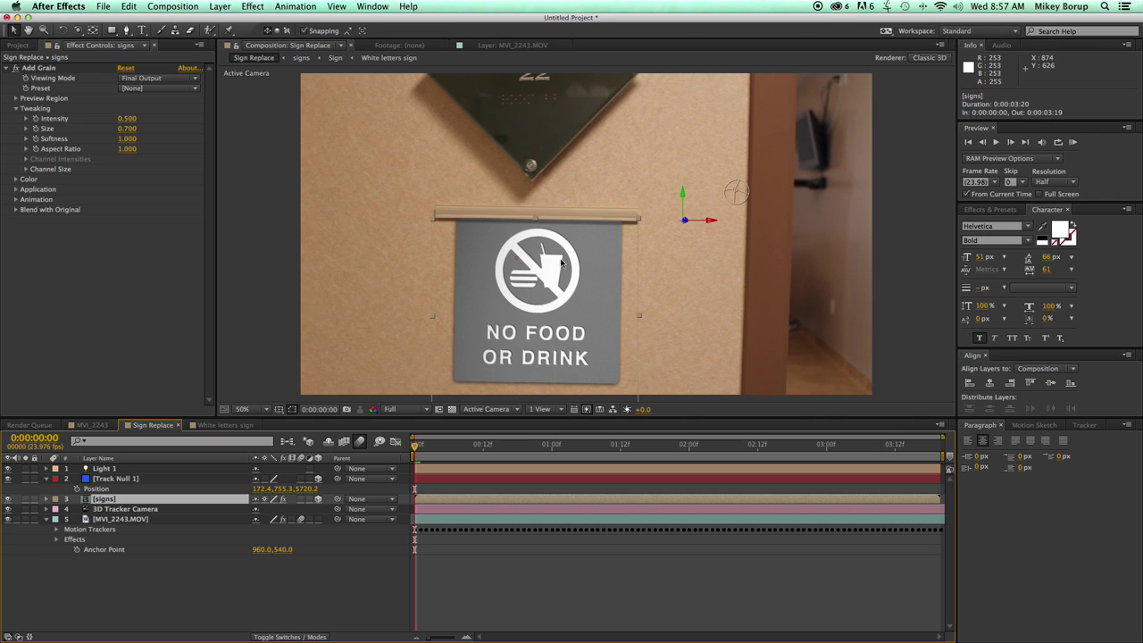
left_click(8, 500)
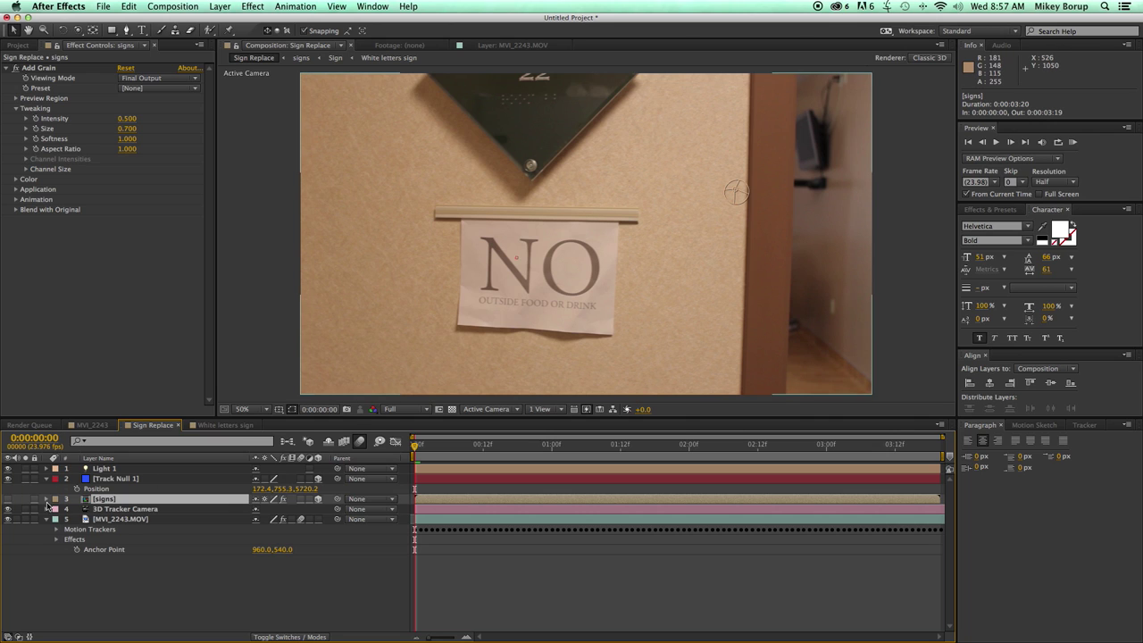
left_click(9, 499)
left_click(253, 6)
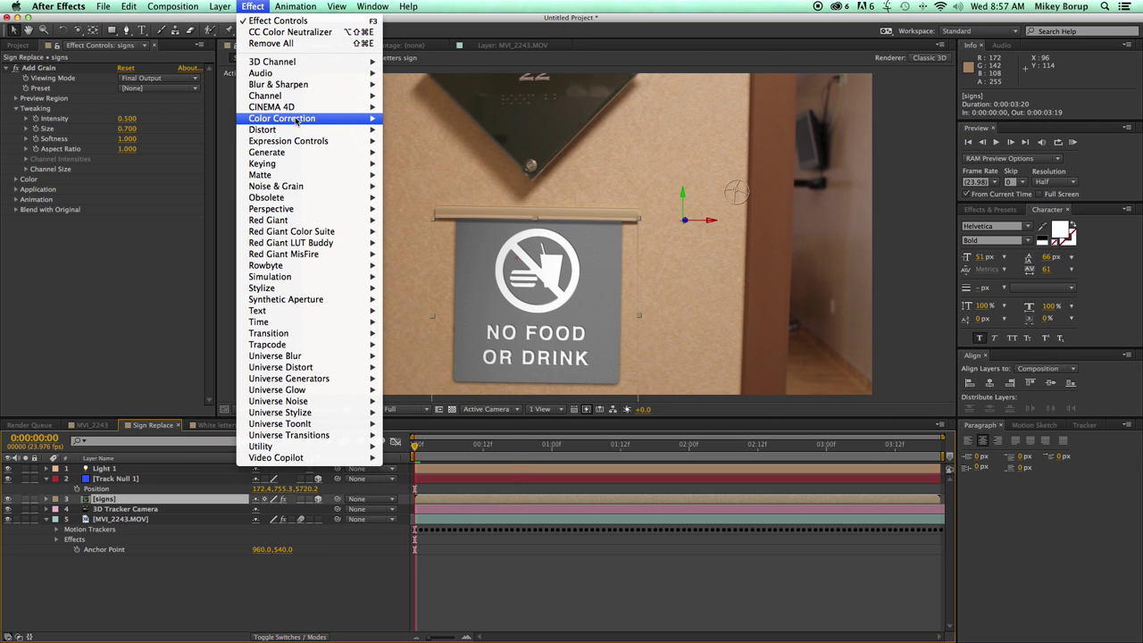
mouse_move(300, 119)
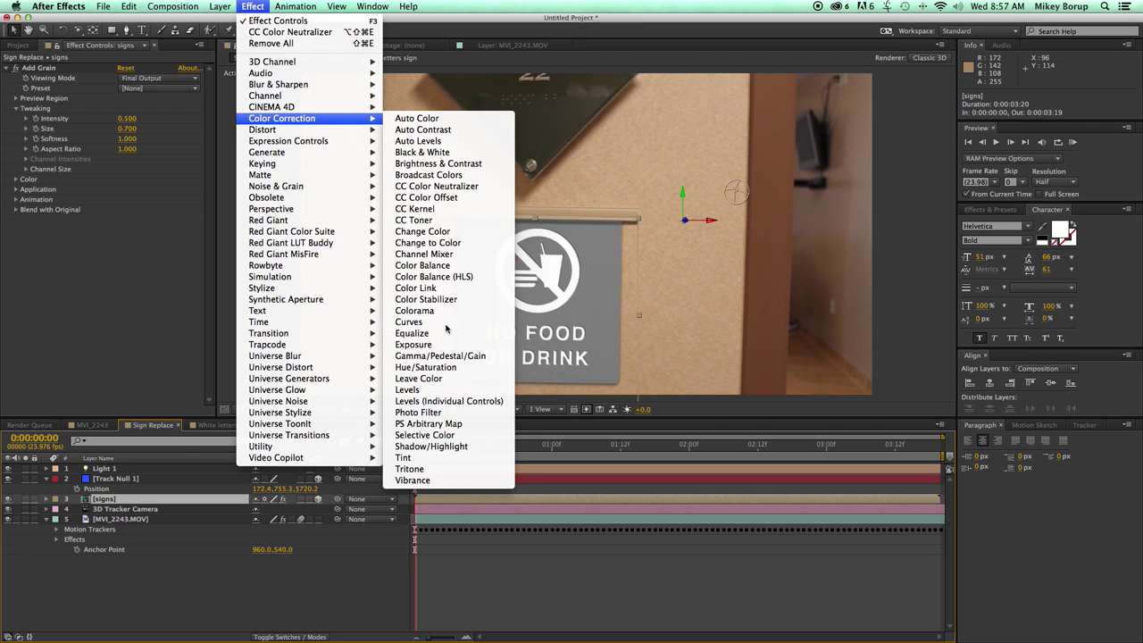
left_click(409, 322)
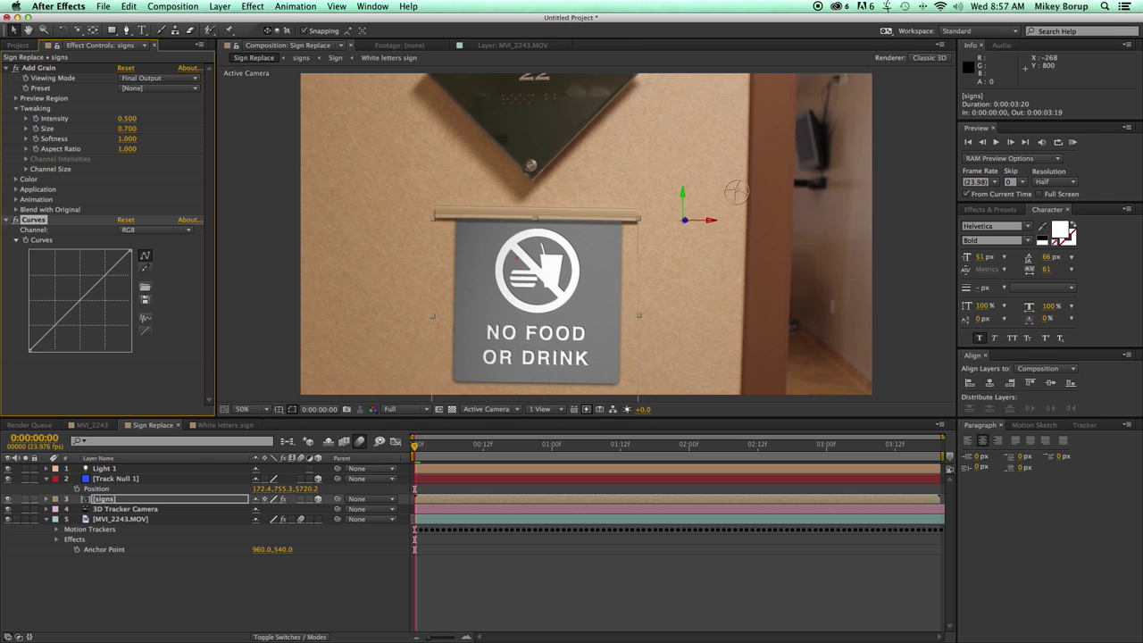
left_click(8, 499)
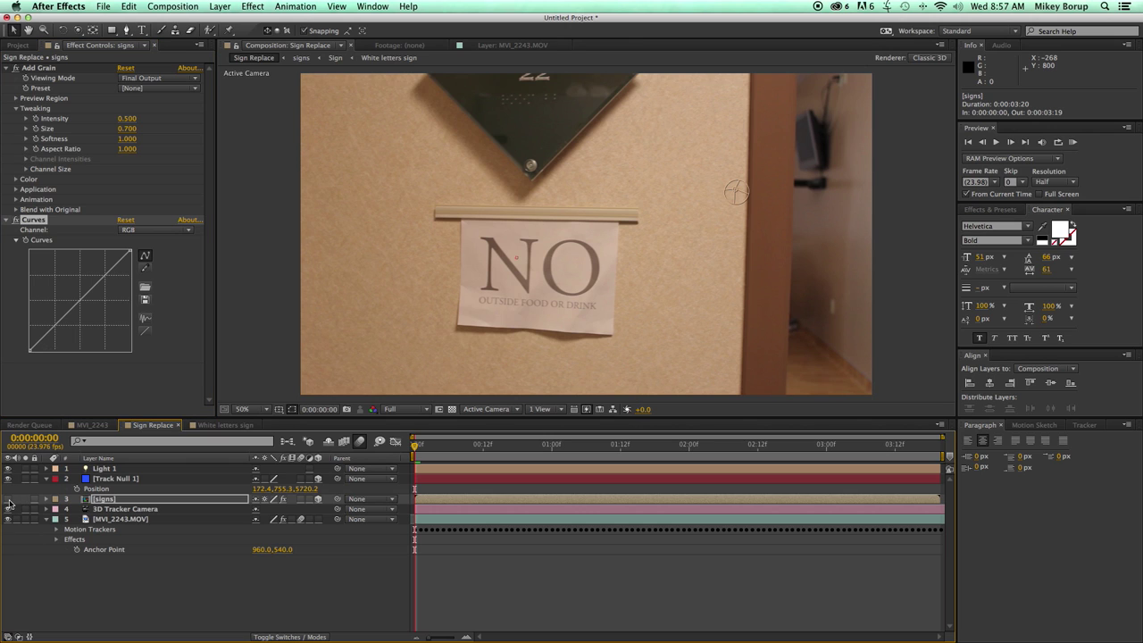
left_click(9, 500)
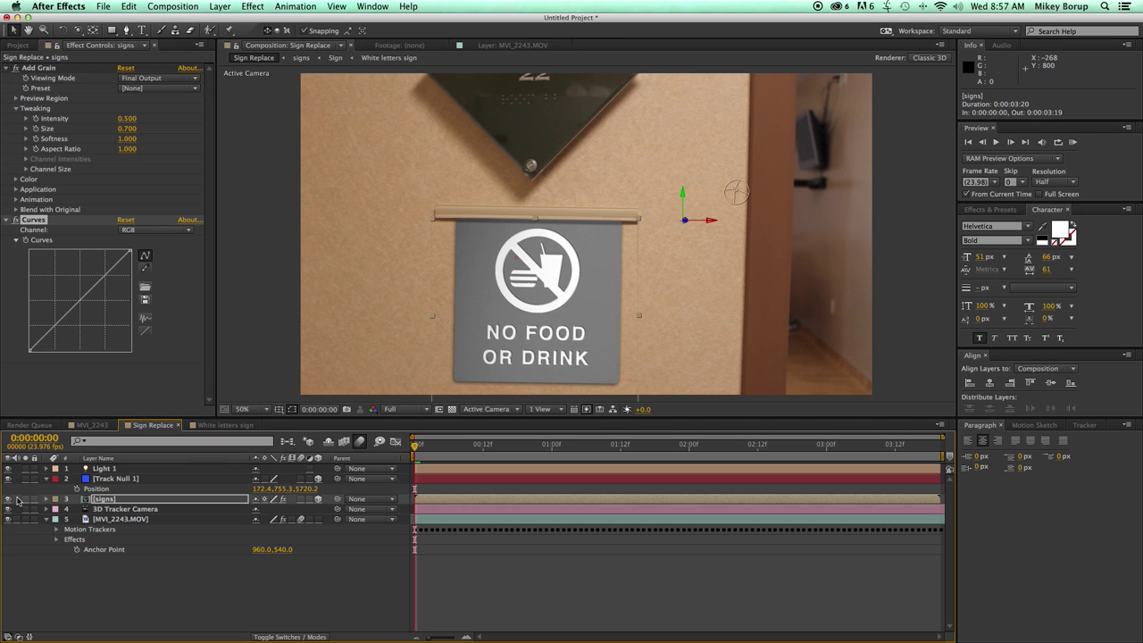
Adjust the top of the Red and Blue channel curves.
left_click(152, 234)
left_click(138, 248)
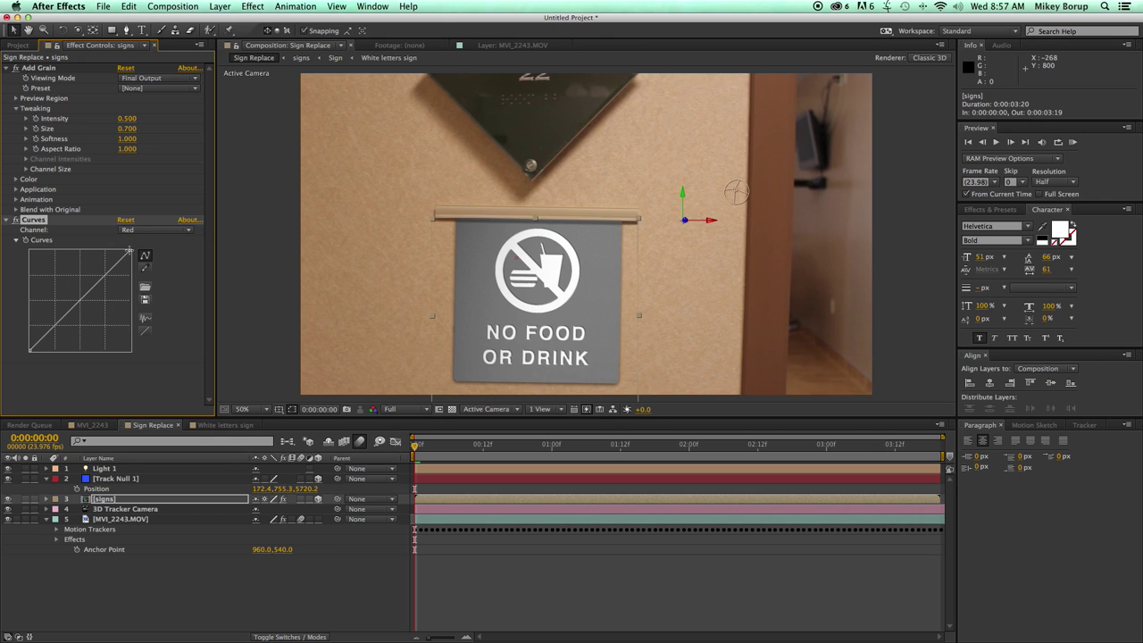
mouse_move(130, 252)
left_mouse_down()
mouse_move(145, 250)
mouse_move(123, 248)
mouse_move(131, 251)
left_mouse_up()
left_click(153, 230)
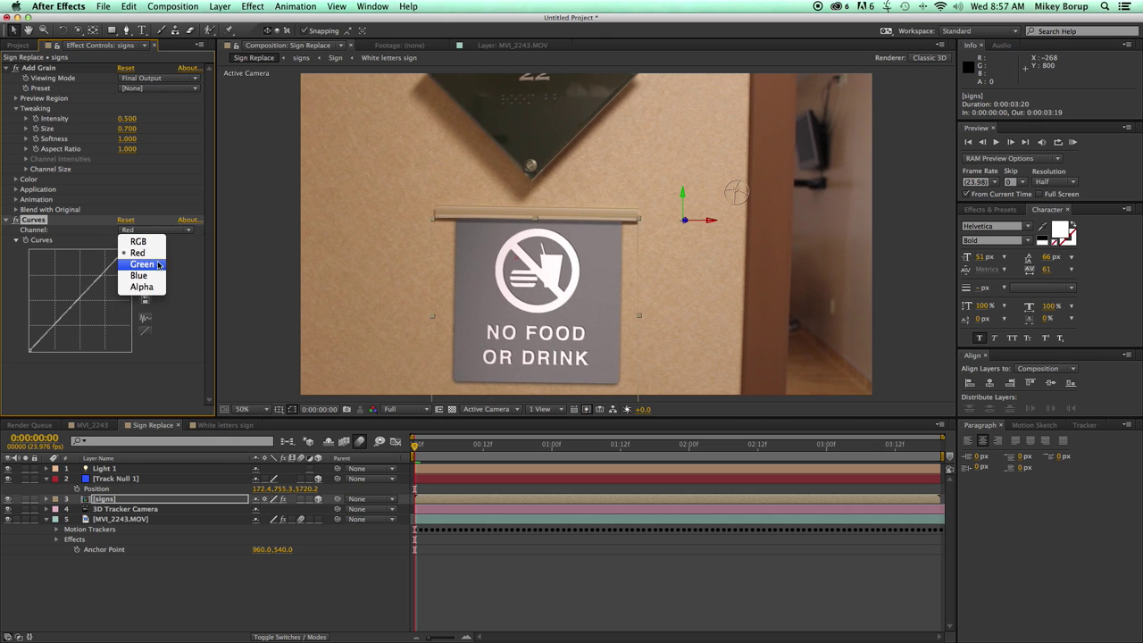
left_click(141, 275)
left_click_drag(130, 252, 135, 257)
Raise the RGB curve to brighten the sign, then tweak the Blue curve again.
left_click(143, 234)
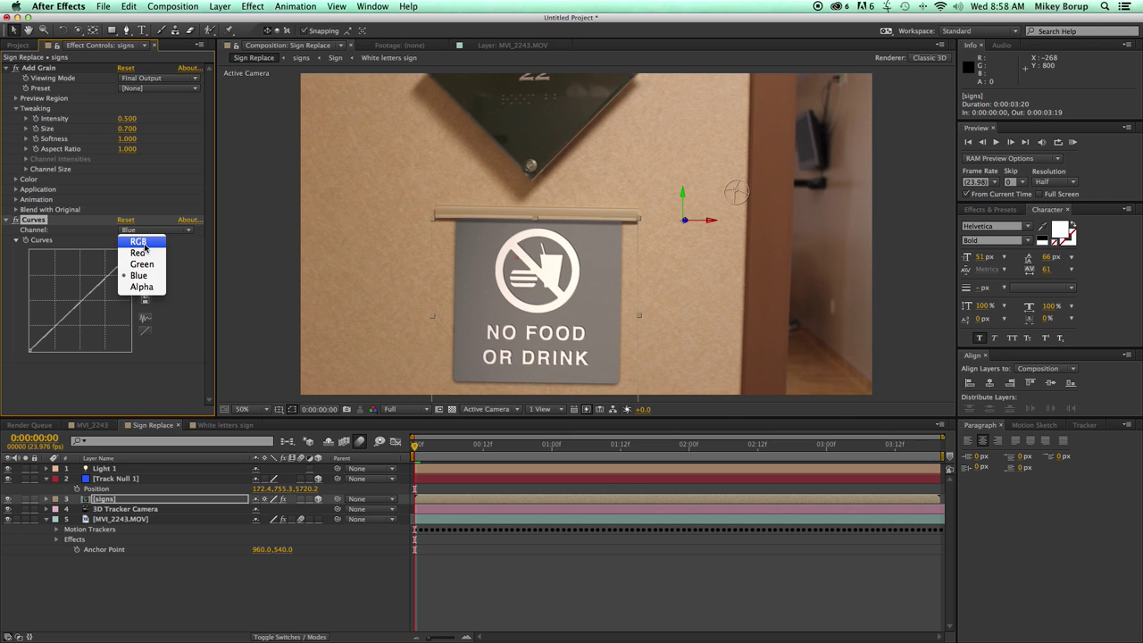
left_click(134, 239)
left_click_drag(131, 255, 134, 261)
left_click_drag(91, 295, 85, 295)
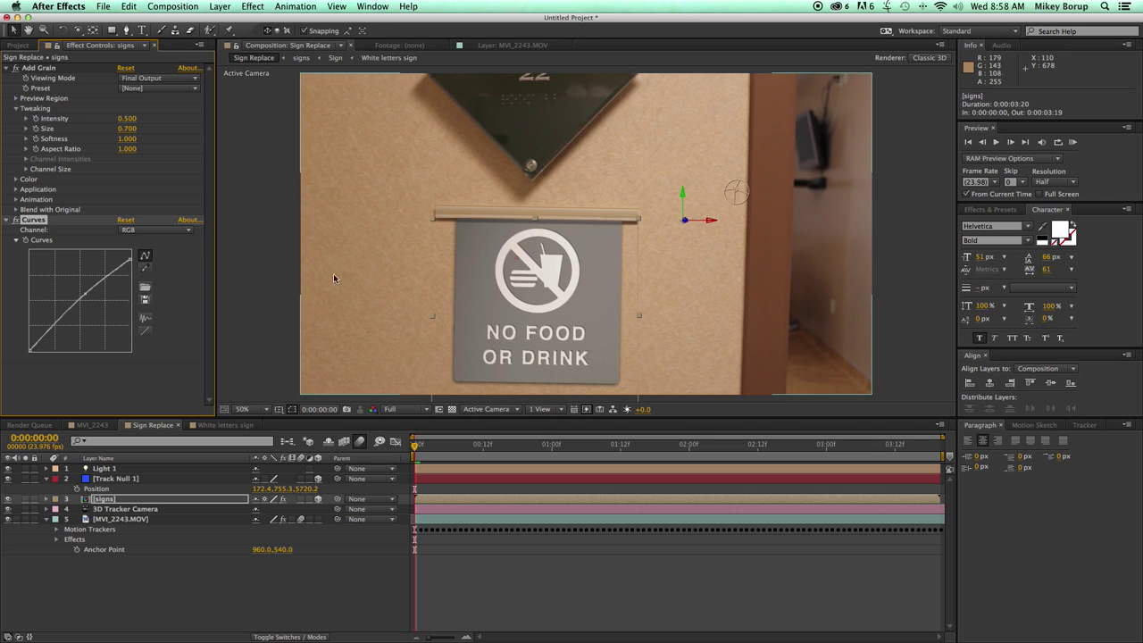
left_click(178, 232)
left_click(138, 275)
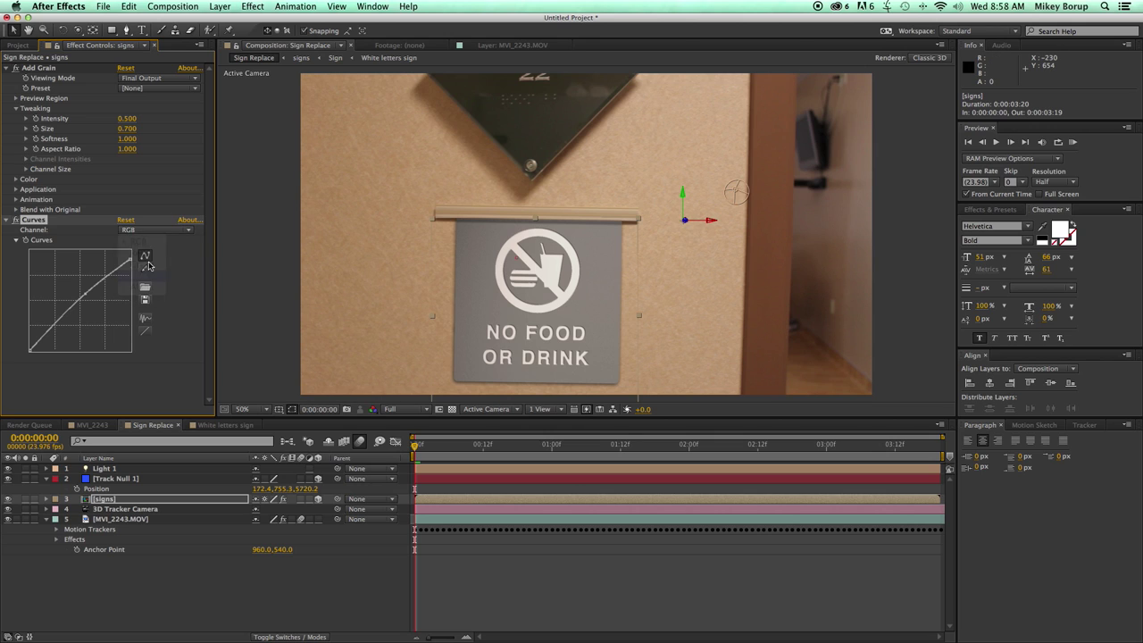
left_click_drag(130, 251, 128, 257)
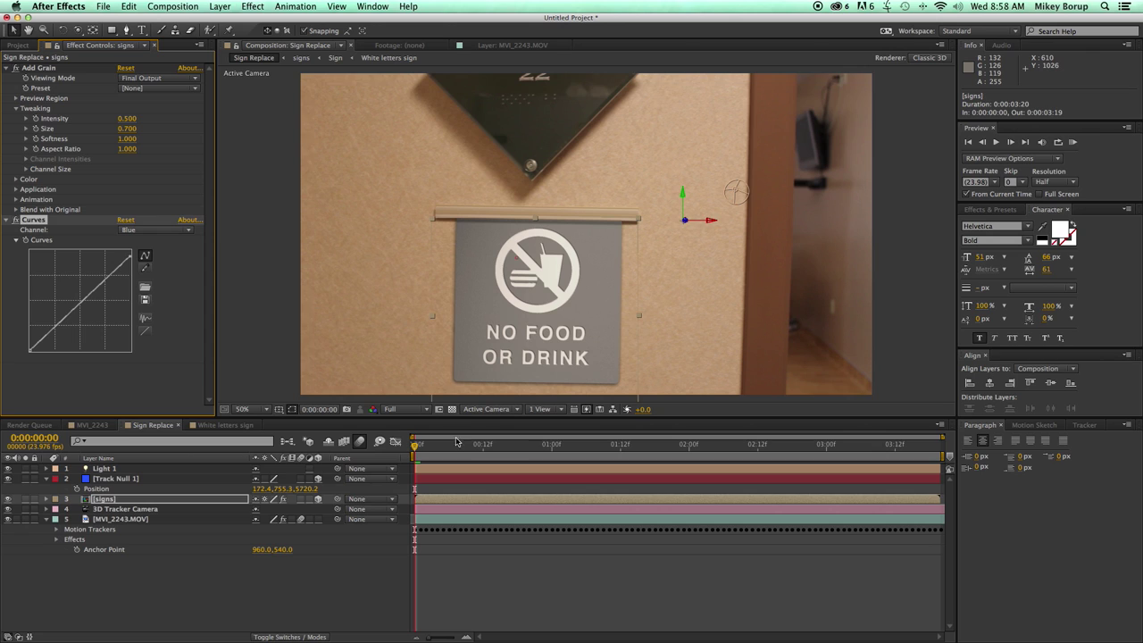
left_click(515, 587)
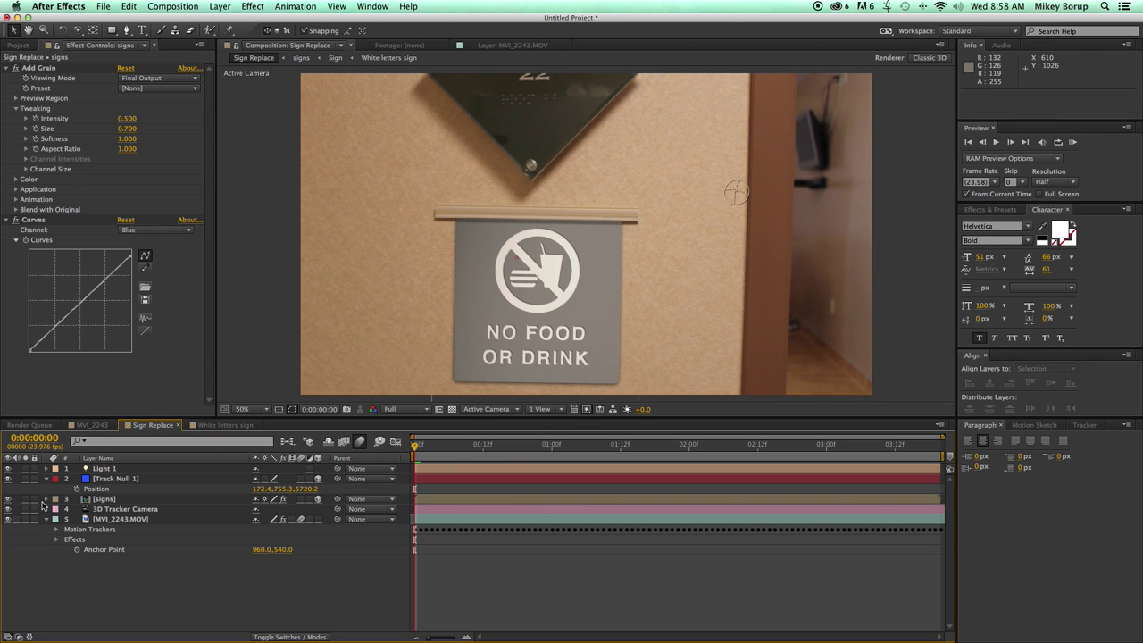
Hide the replacement sign, preview the shot, and park the playhead at 0:00:01:11.
left_click(9, 499)
left_click_drag(549, 448, 708, 464)
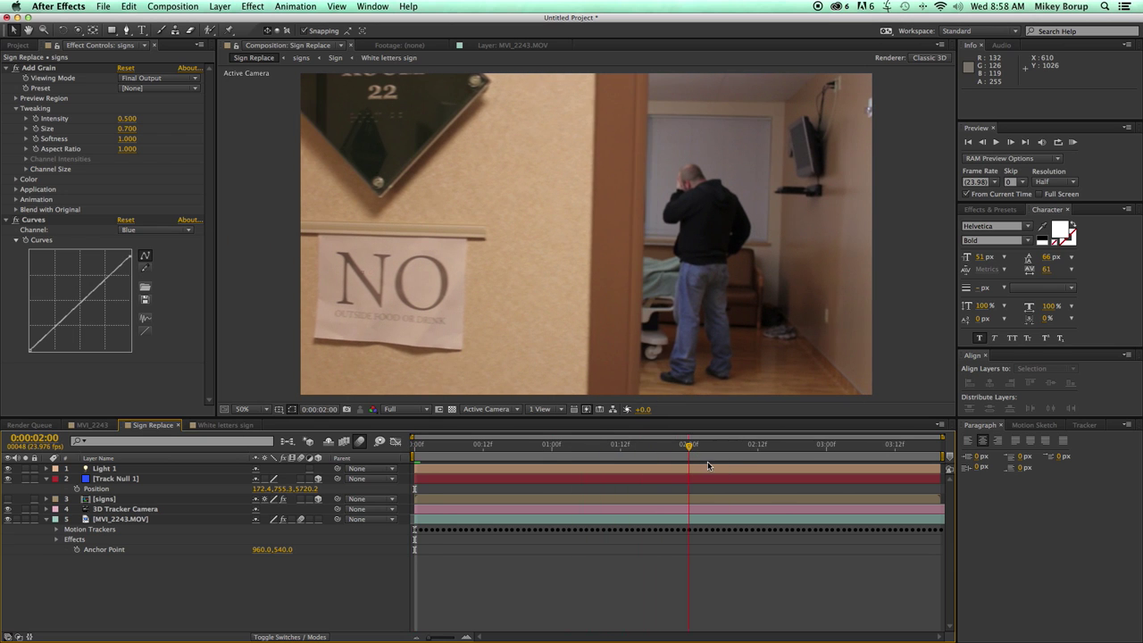
key("space")
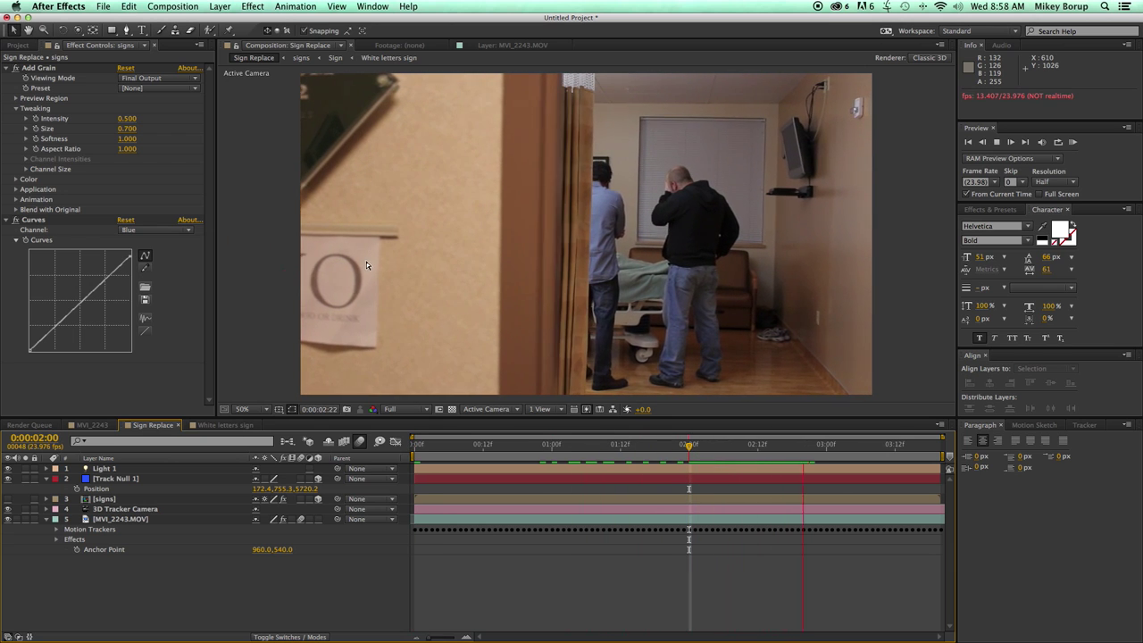
key("space")
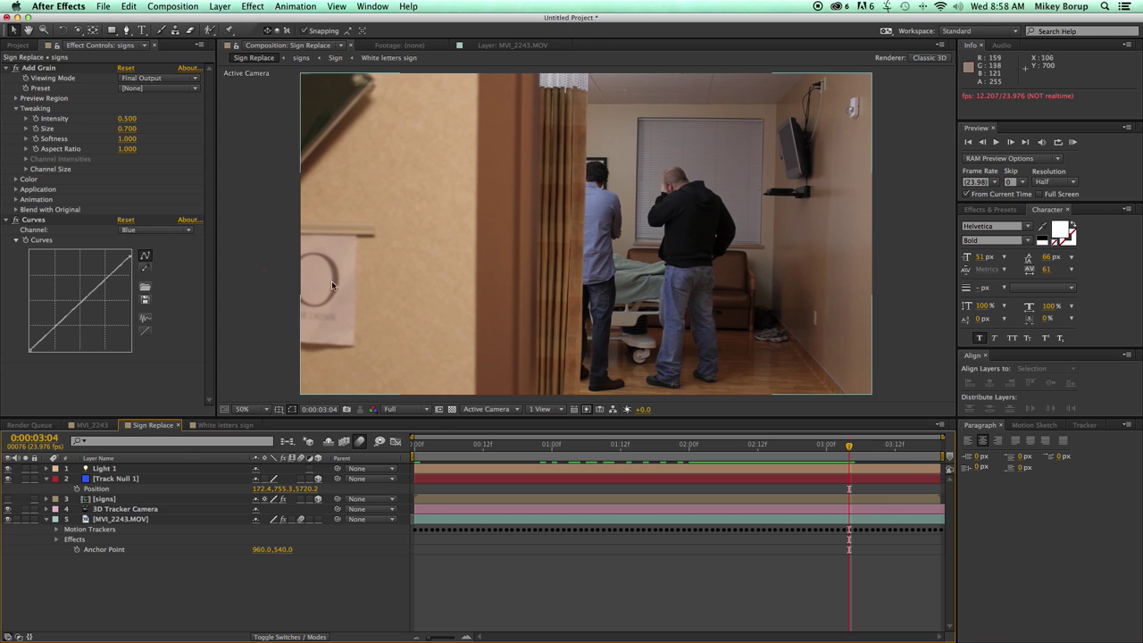
left_click(789, 446)
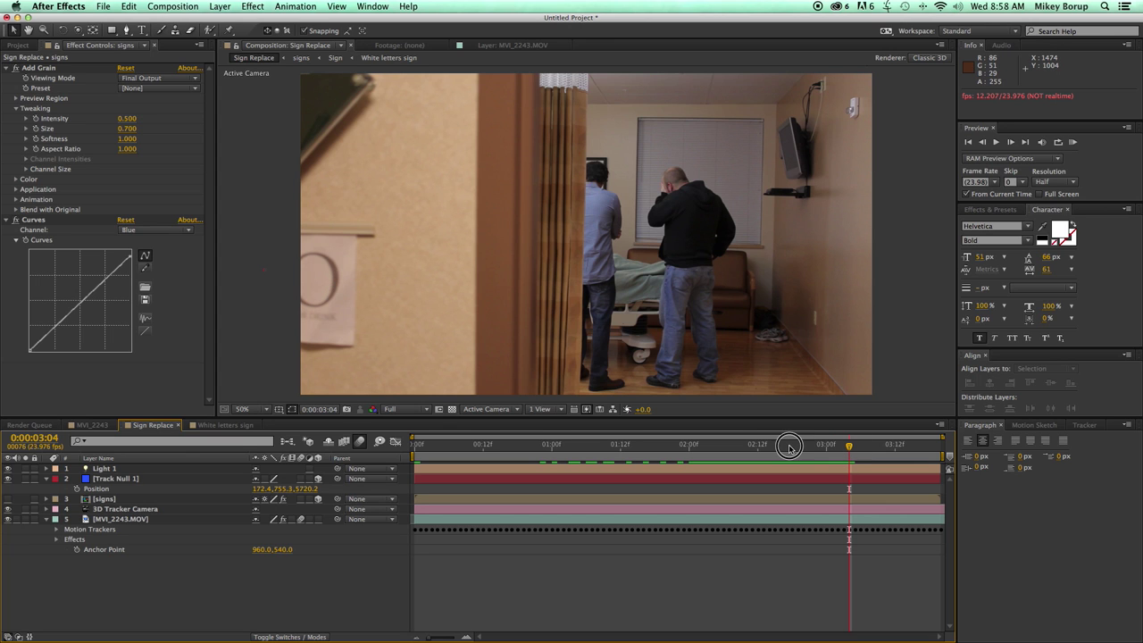
left_click_drag(797, 448, 417, 447)
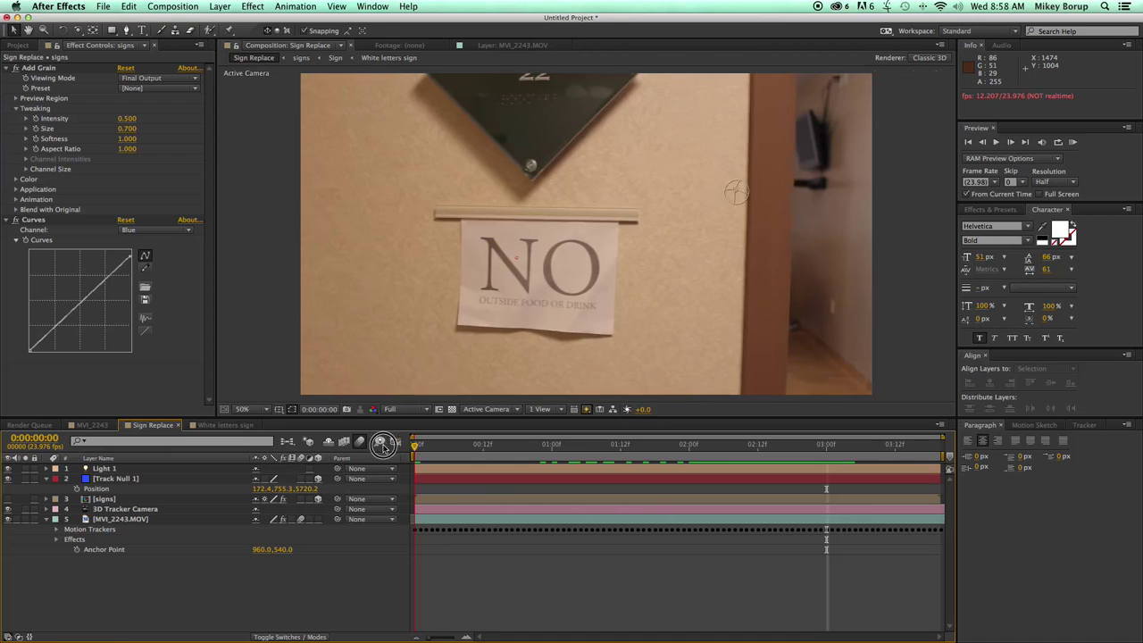
key("space")
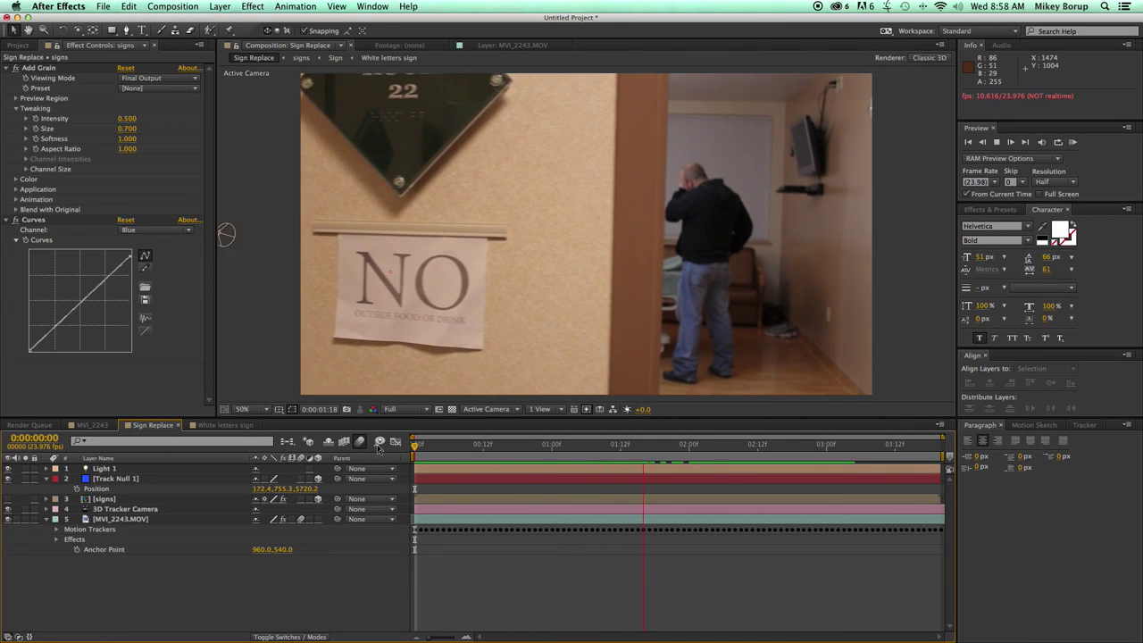
key("space")
left_click_drag(639, 445, 616, 447)
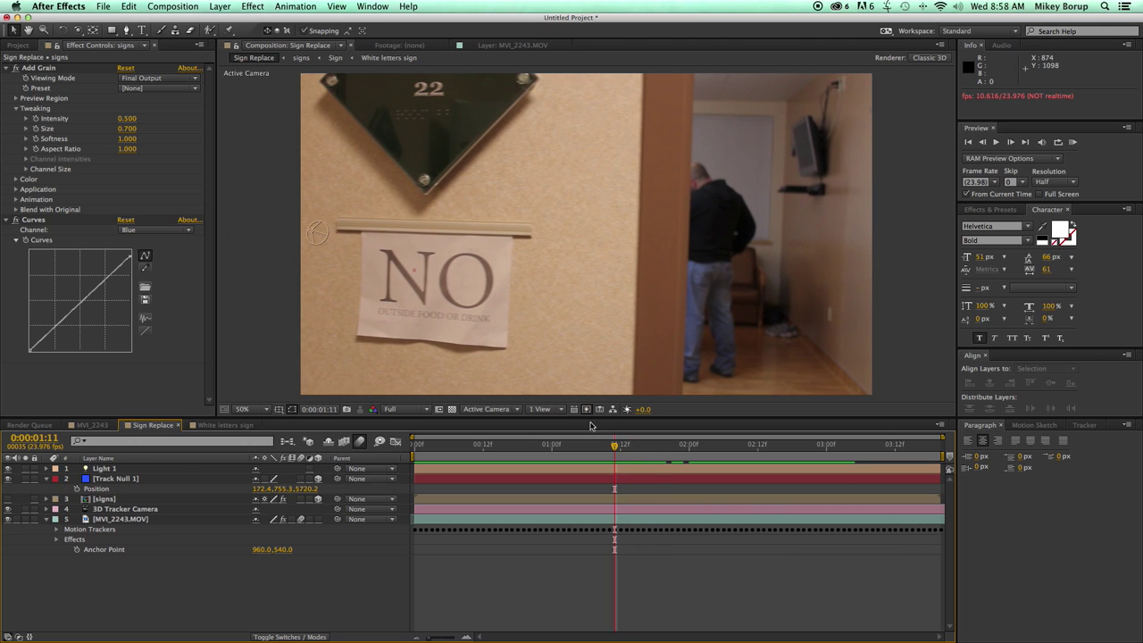
Show the signs layer over the paper and add a Fast Blur to it.
left_click(105, 499)
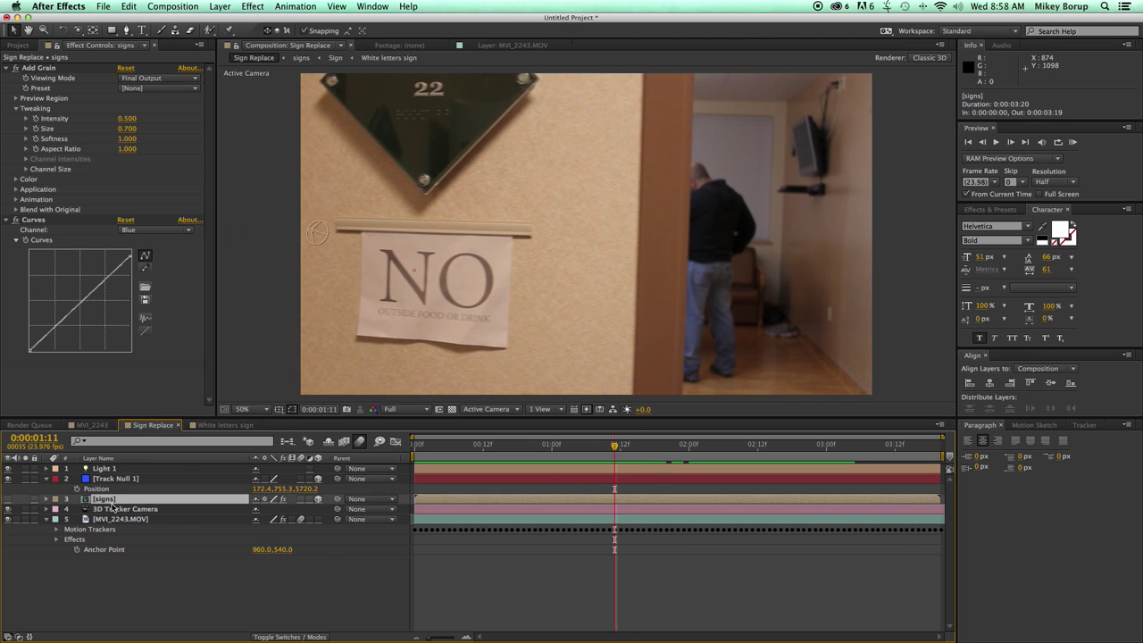
left_click(11, 512)
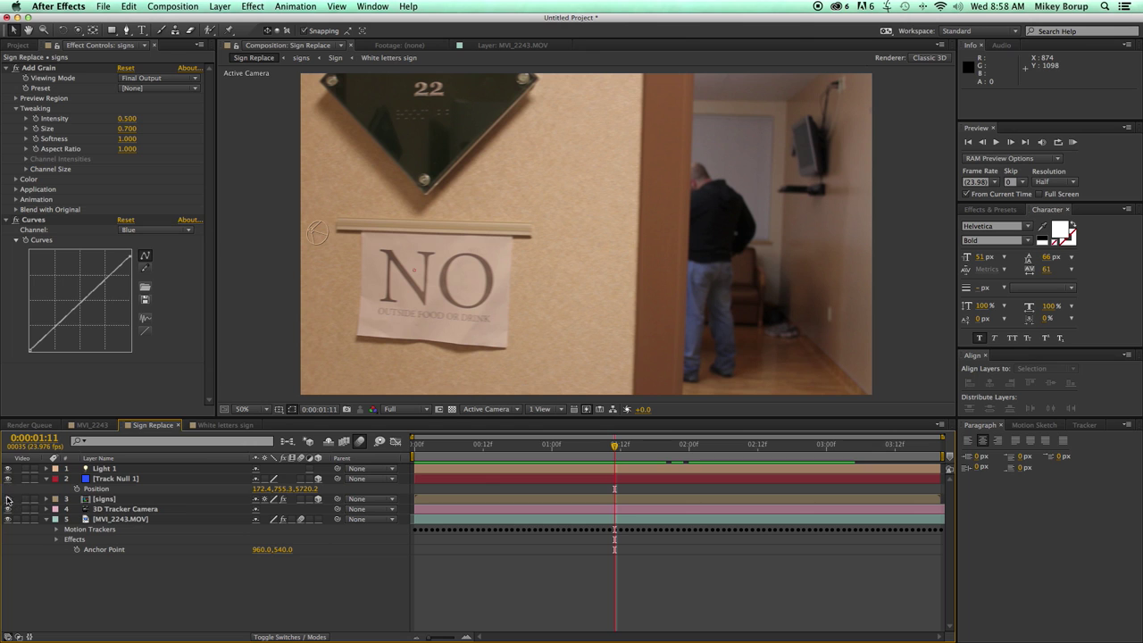
left_click(8, 500)
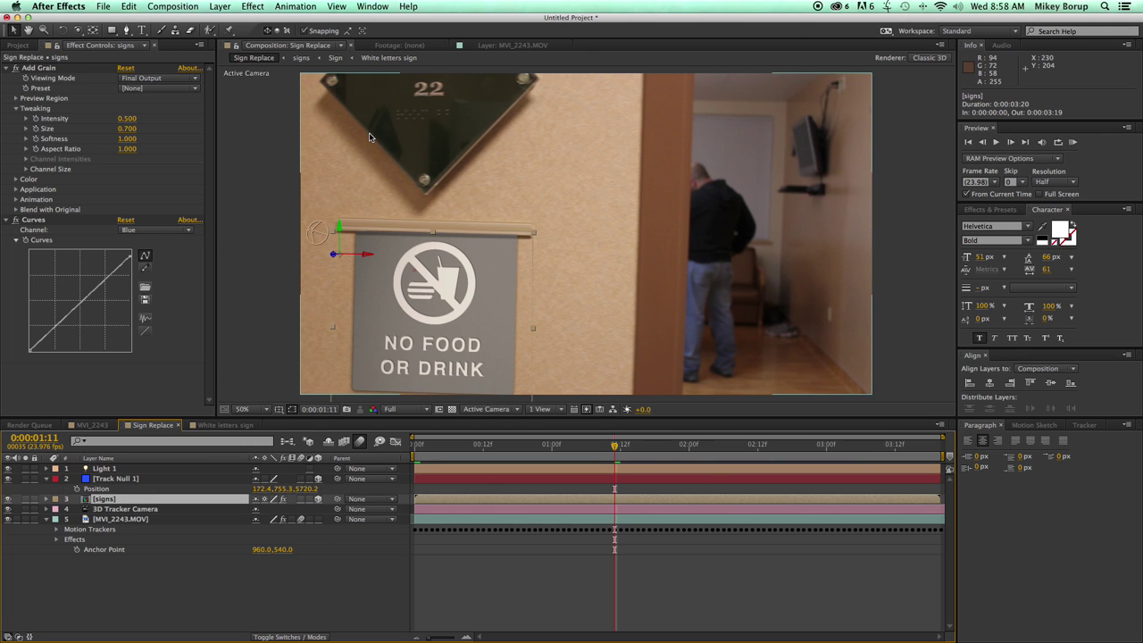
left_click(253, 6)
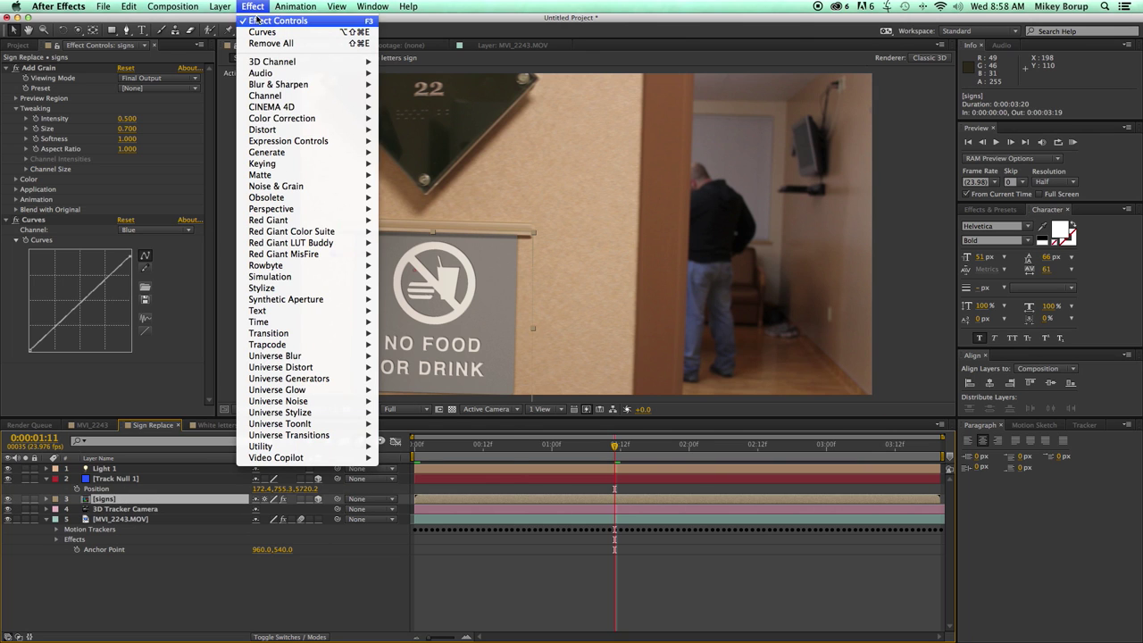
mouse_move(295, 88)
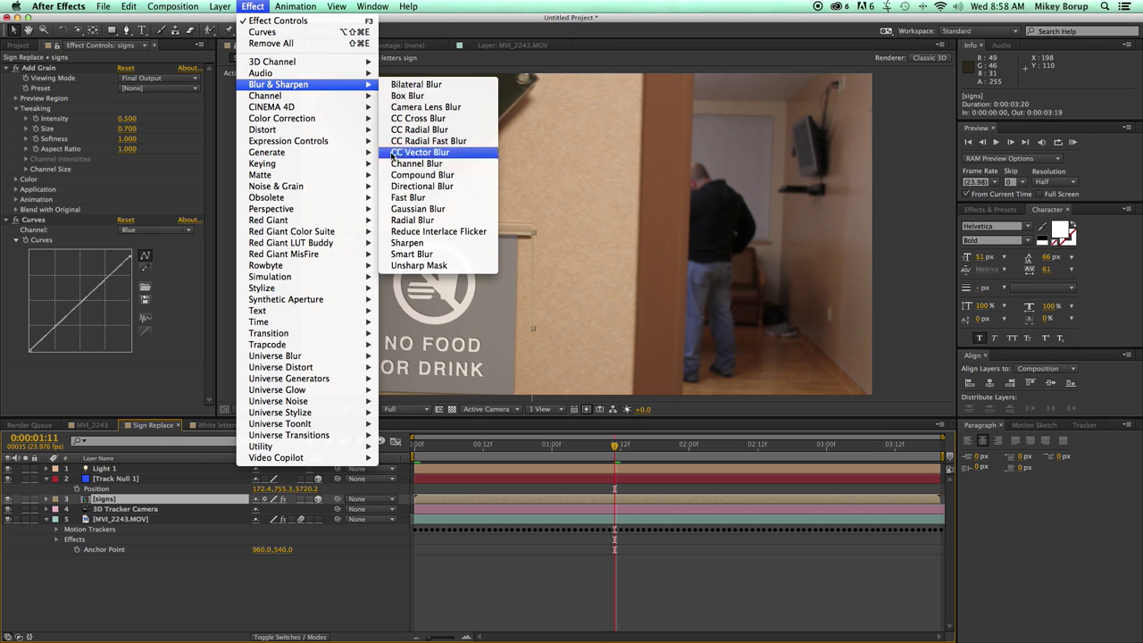
left_click(407, 197)
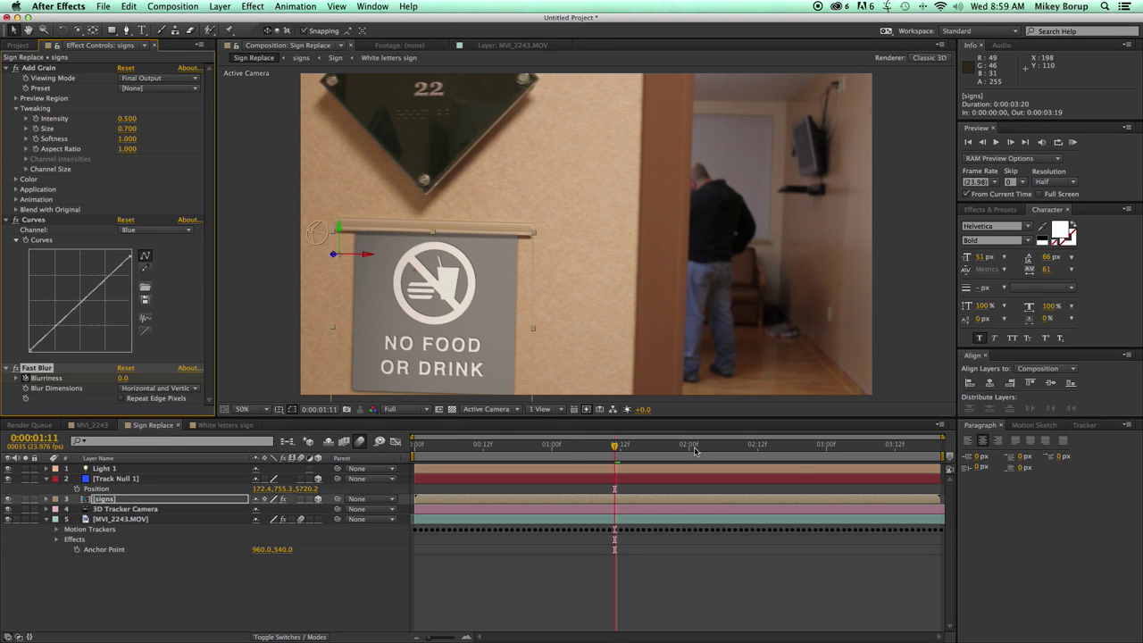
Set Fast Blur Blurriness to 7.0 at the shot's last frame.
left_click_drag(692, 452, 919, 425)
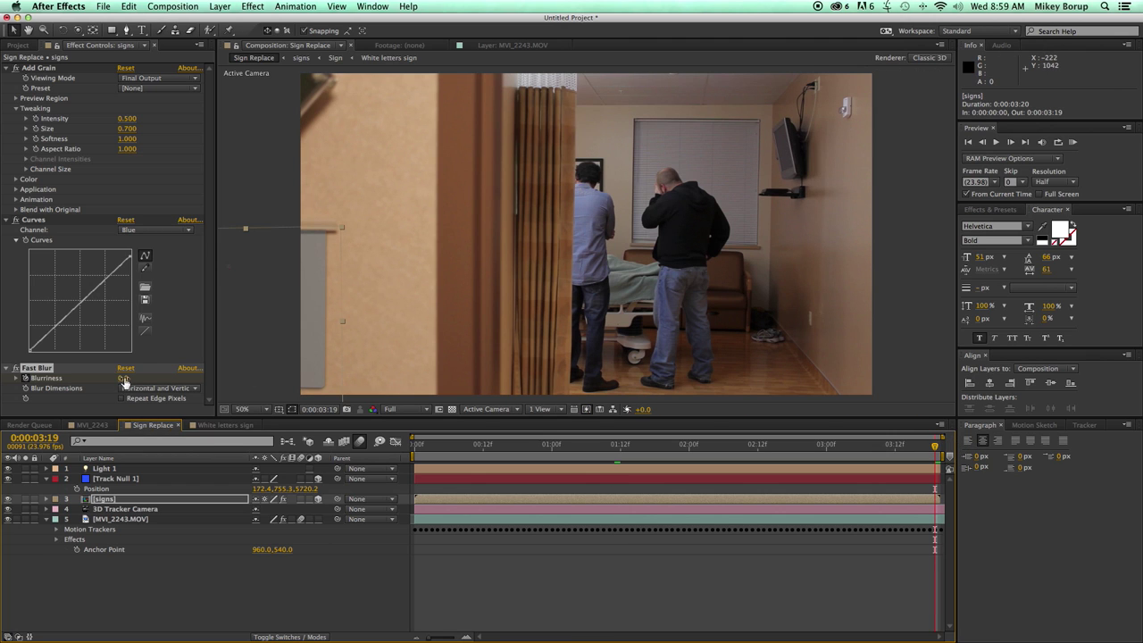
left_click_drag(124, 380, 129, 381)
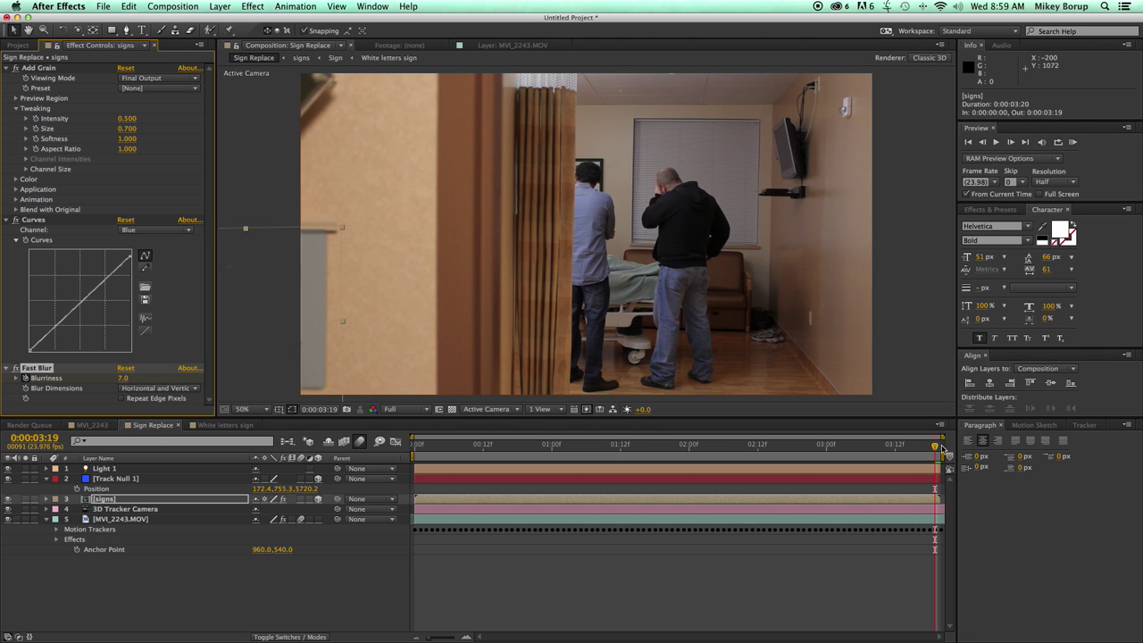
left_click_drag(916, 452, 873, 453)
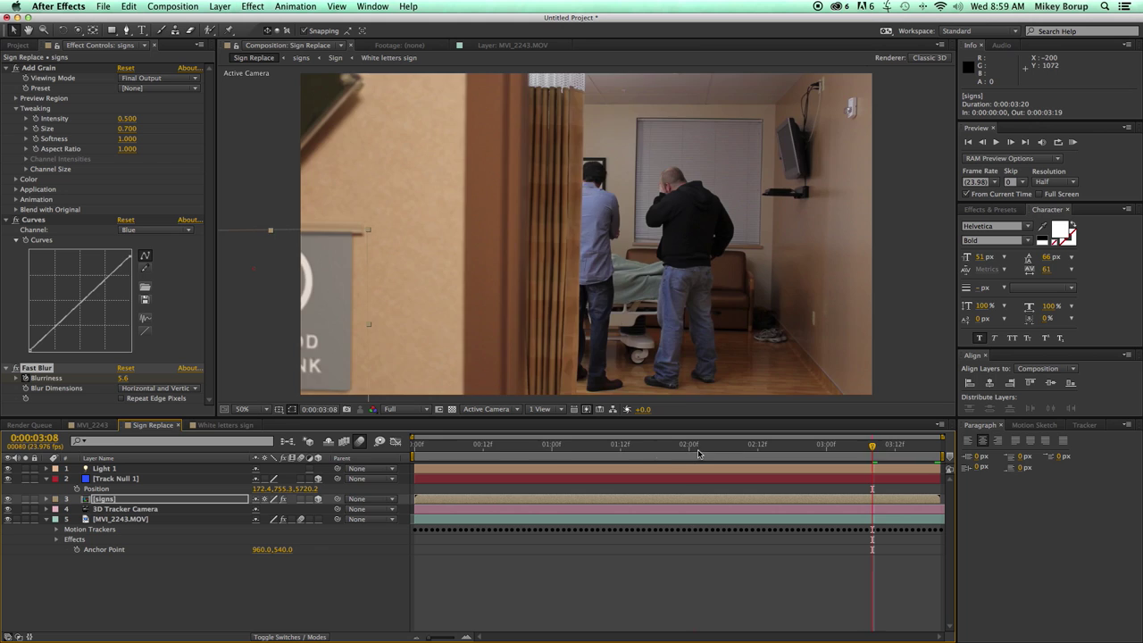
left_click(421, 444)
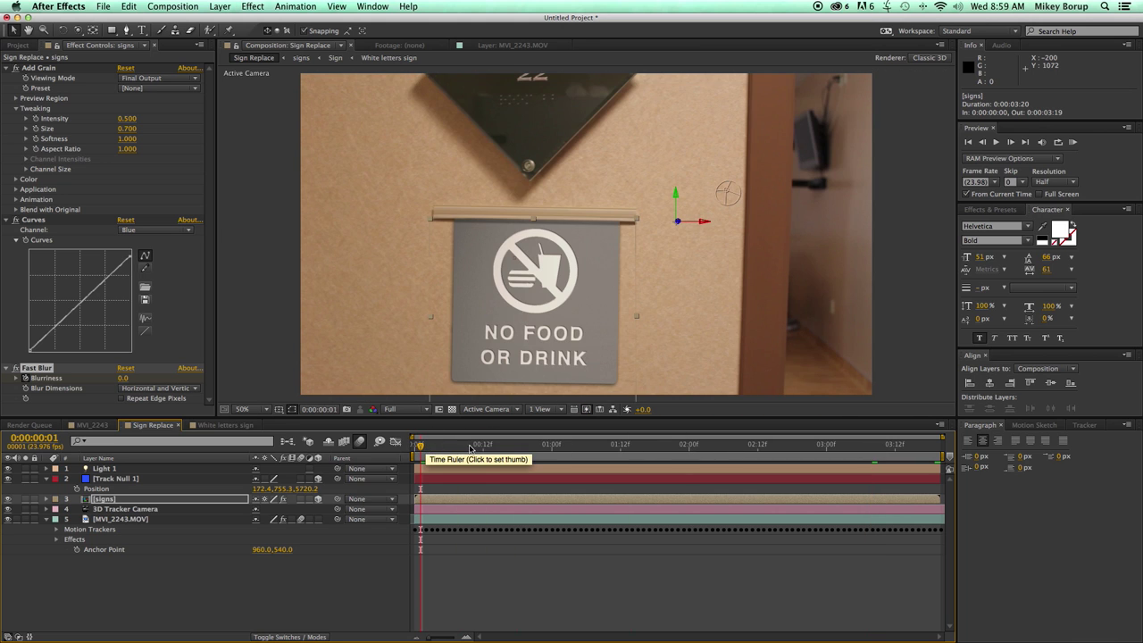
Scrub and RAM-preview the shot to check the blur building up.
left_click_drag(470, 448, 743, 463)
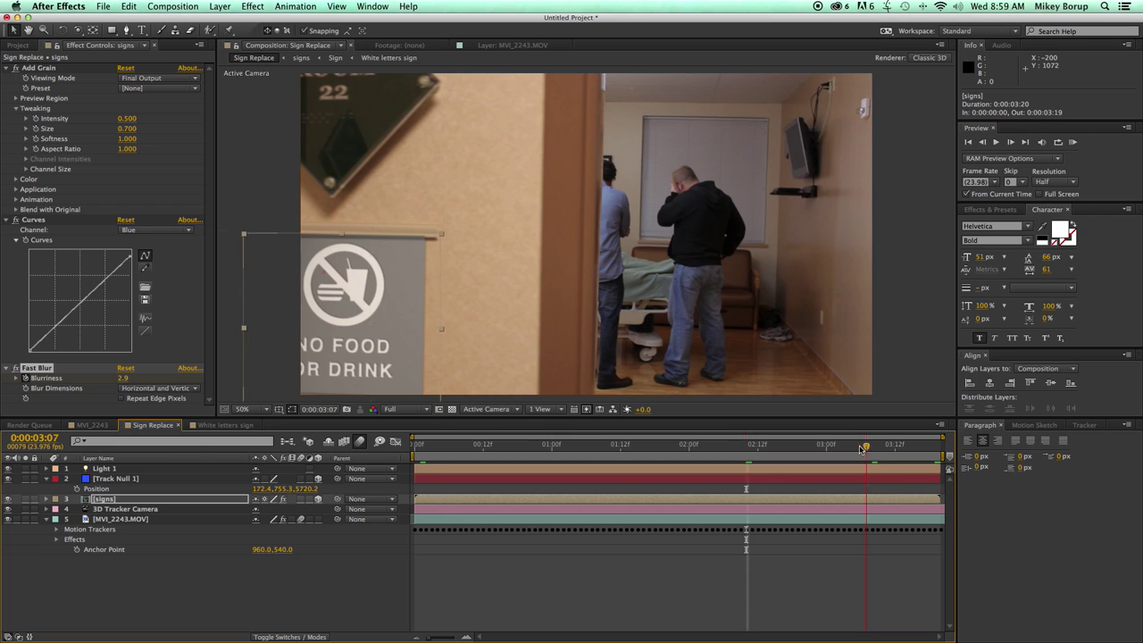
left_click_drag(862, 449, 900, 450)
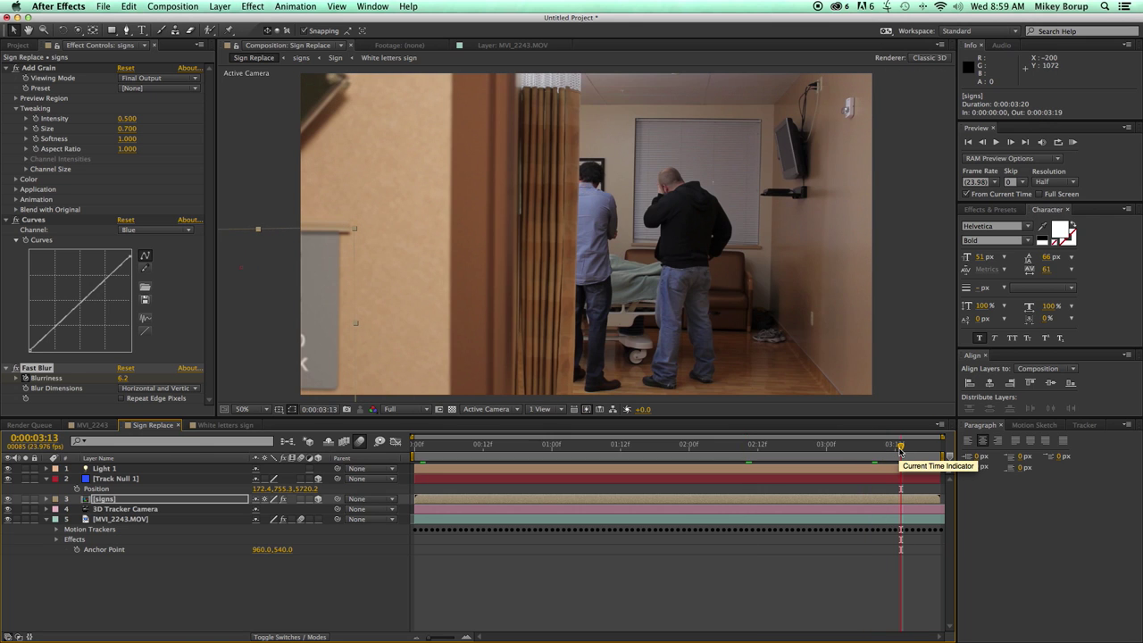
key("Home")
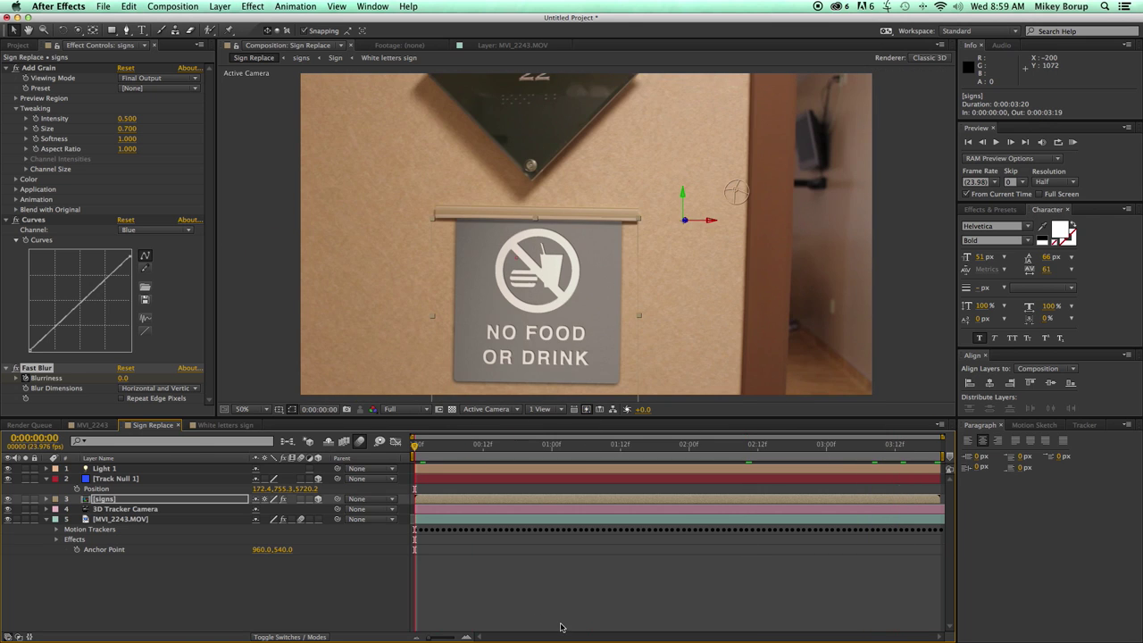
left_click(558, 591)
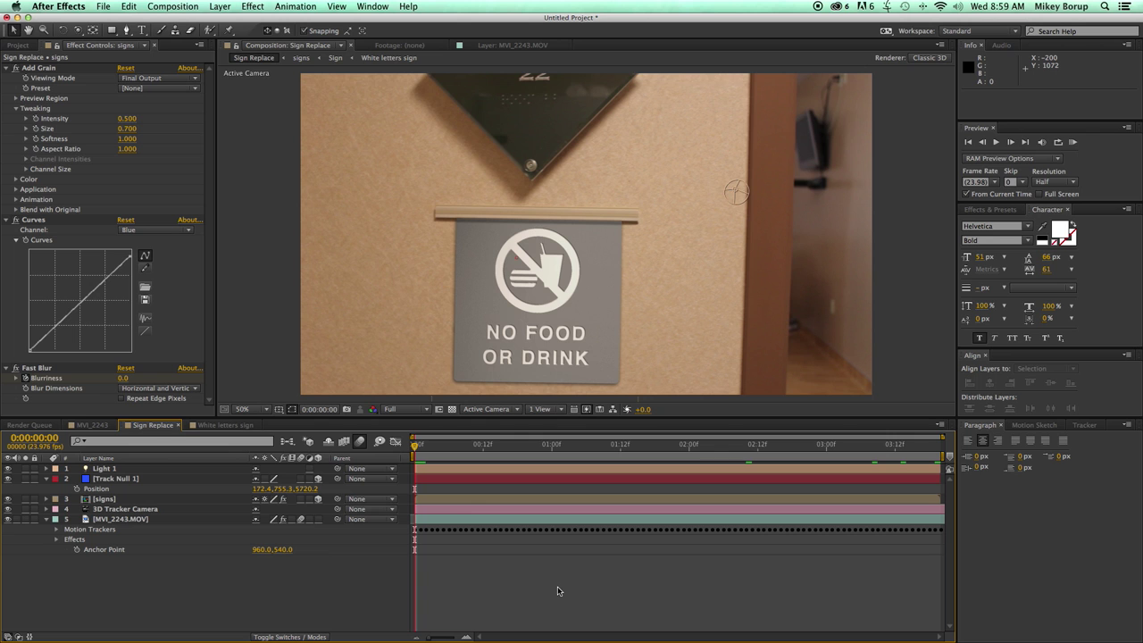
key("KP_0")
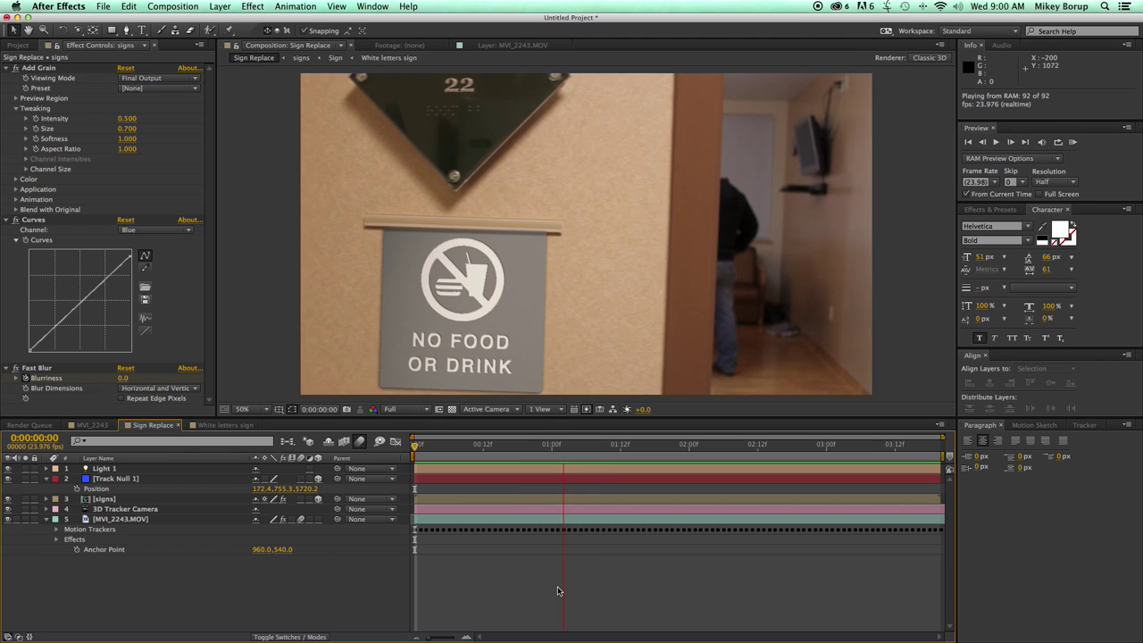
key("space")
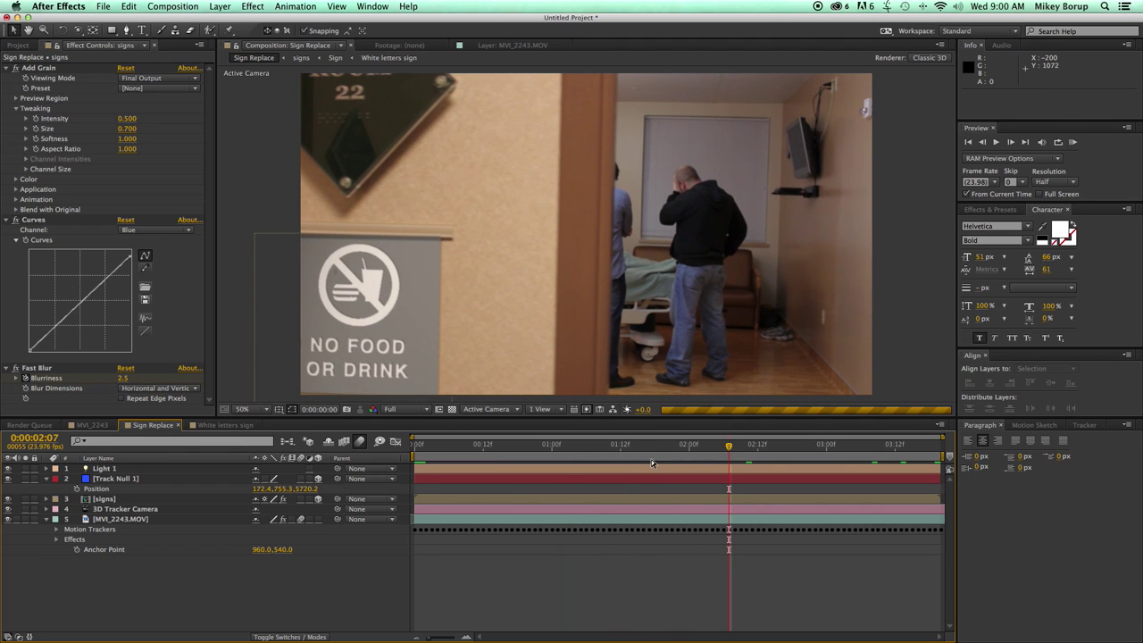
Enlarge the composition viewer and open the White letters sign composition.
left_click_drag(654, 446, 377, 443)
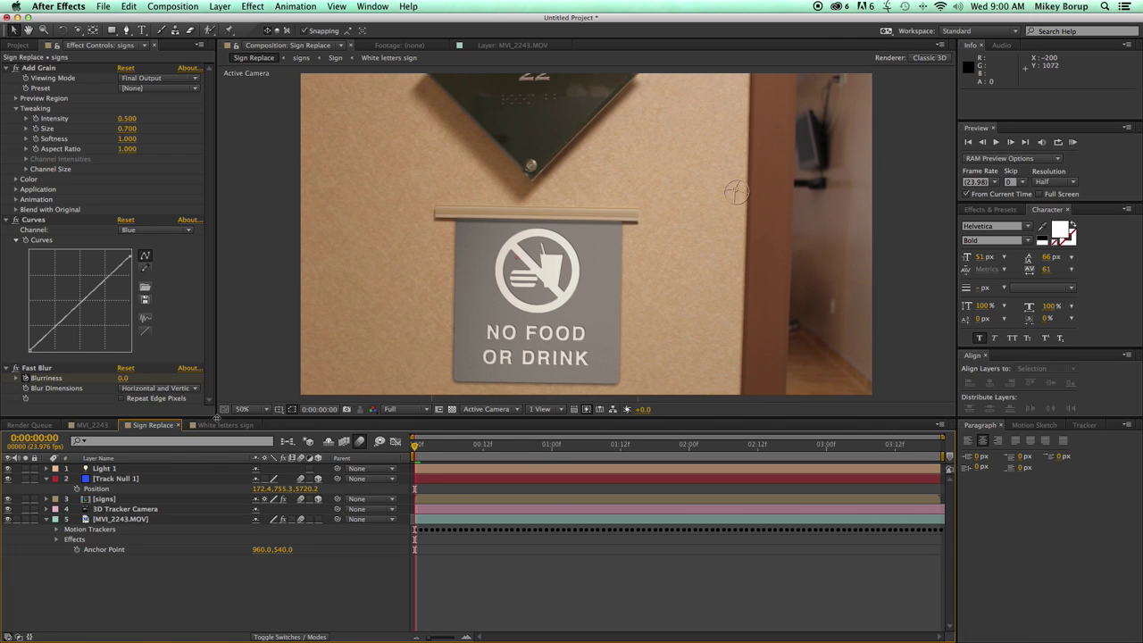
left_click_drag(216, 418, 213, 472)
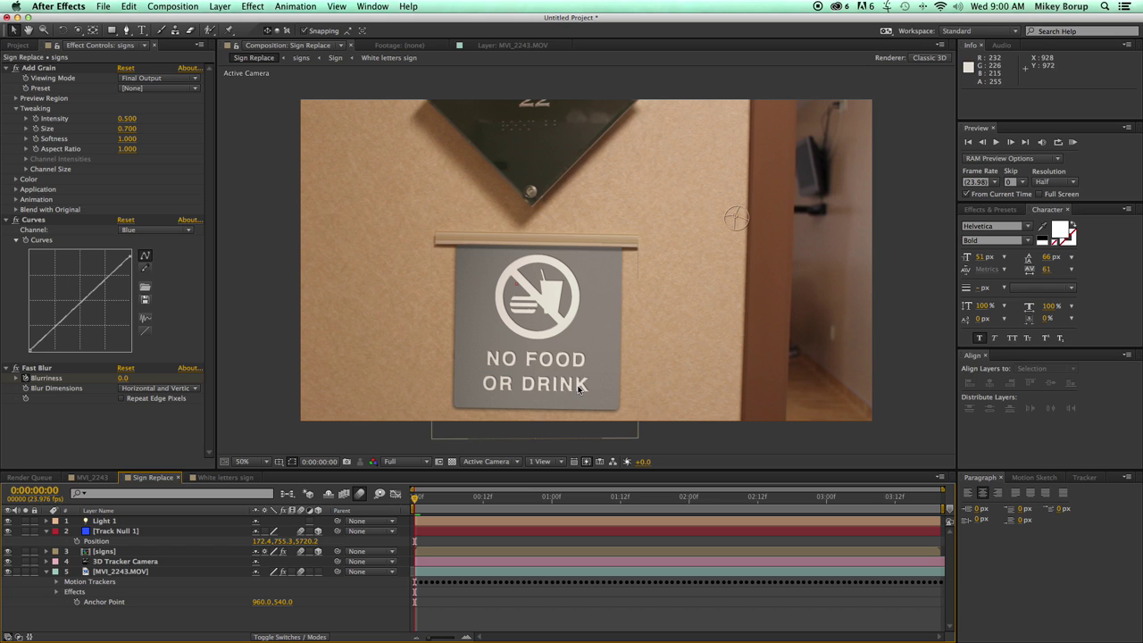
left_click(219, 479)
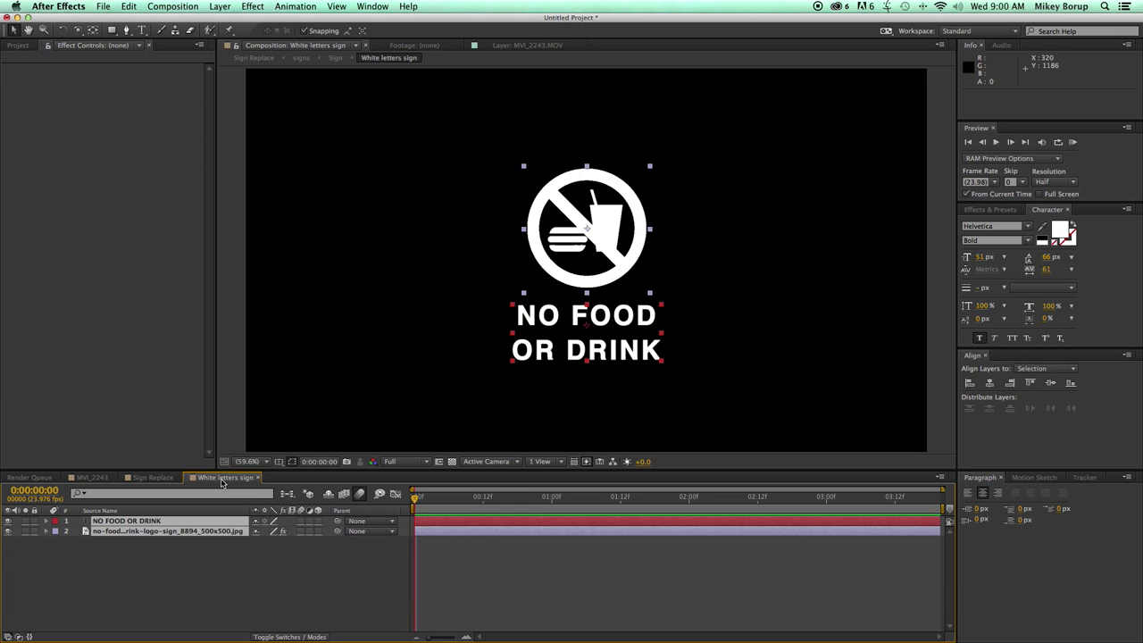
Replace the word NO with YES in the White letters sign's text layer.
double_click(627, 323)
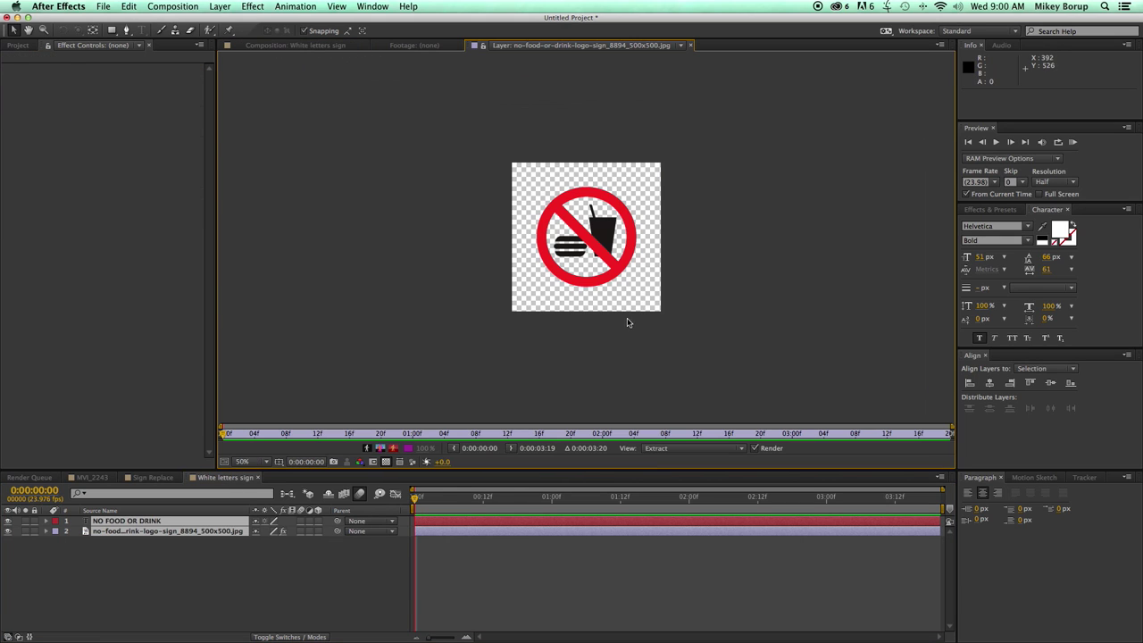
left_click(152, 477)
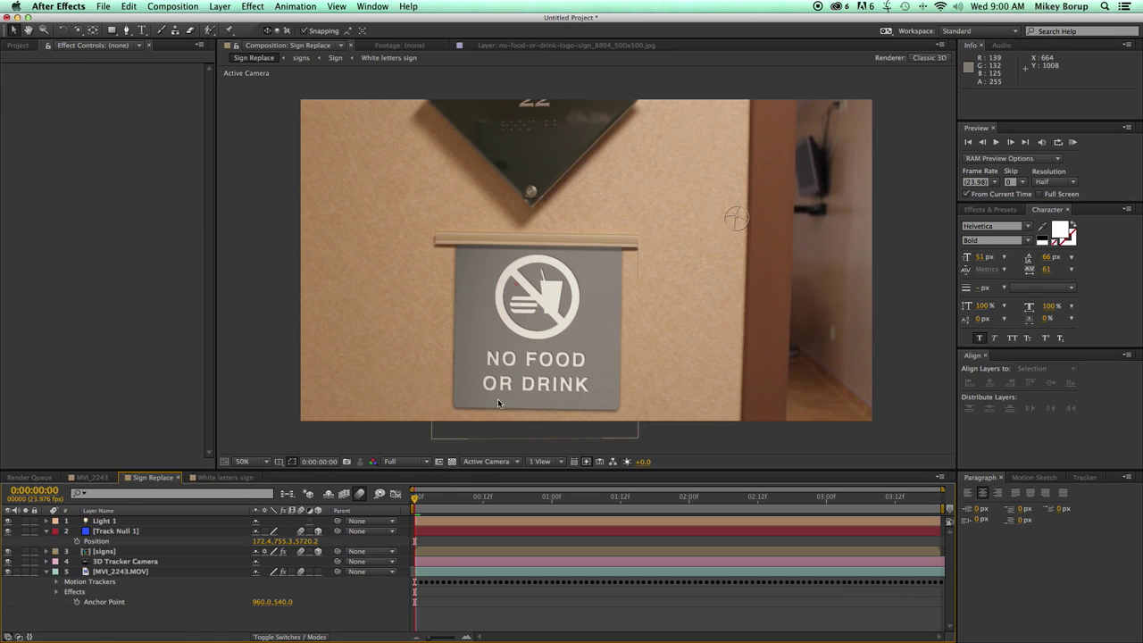
left_click(223, 477)
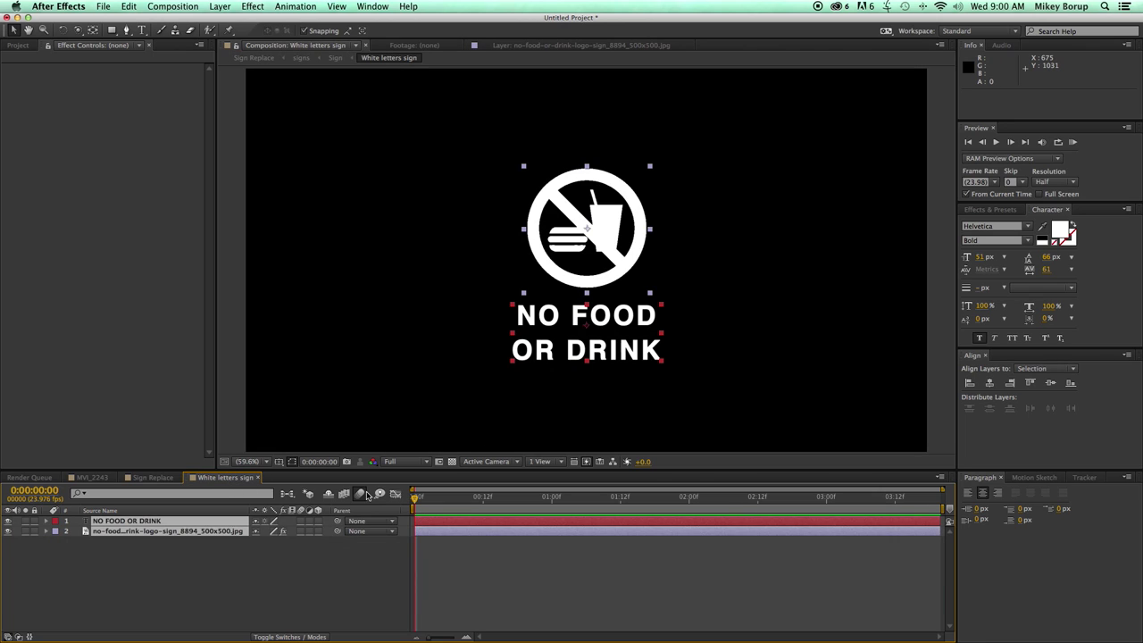
left_click(161, 555)
left_click(150, 520)
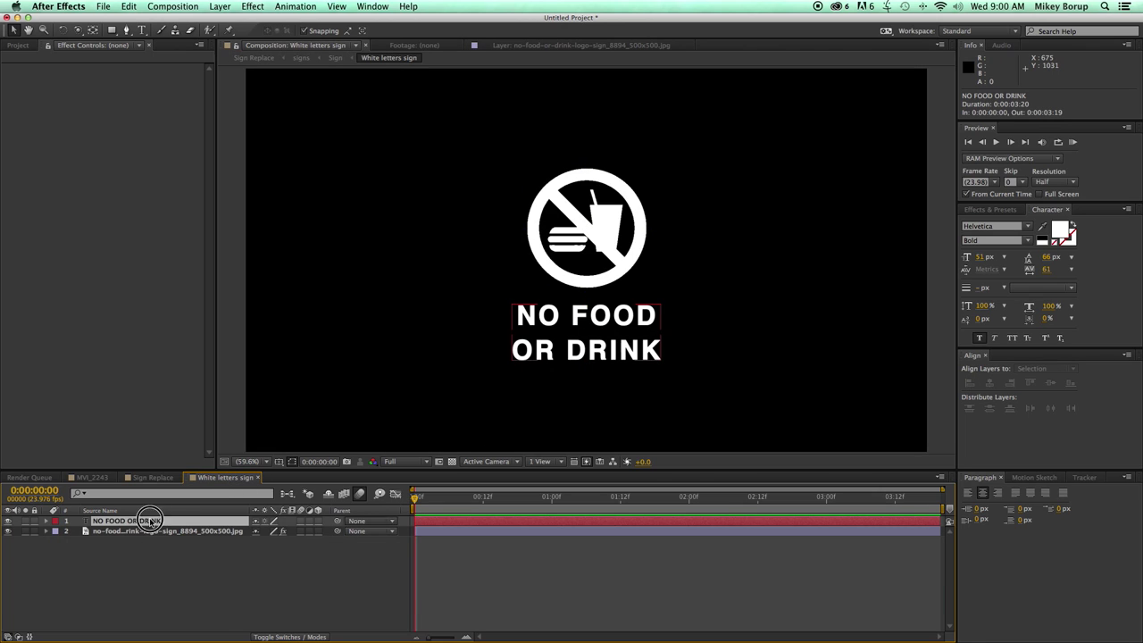
double_click(556, 317)
left_click(565, 318)
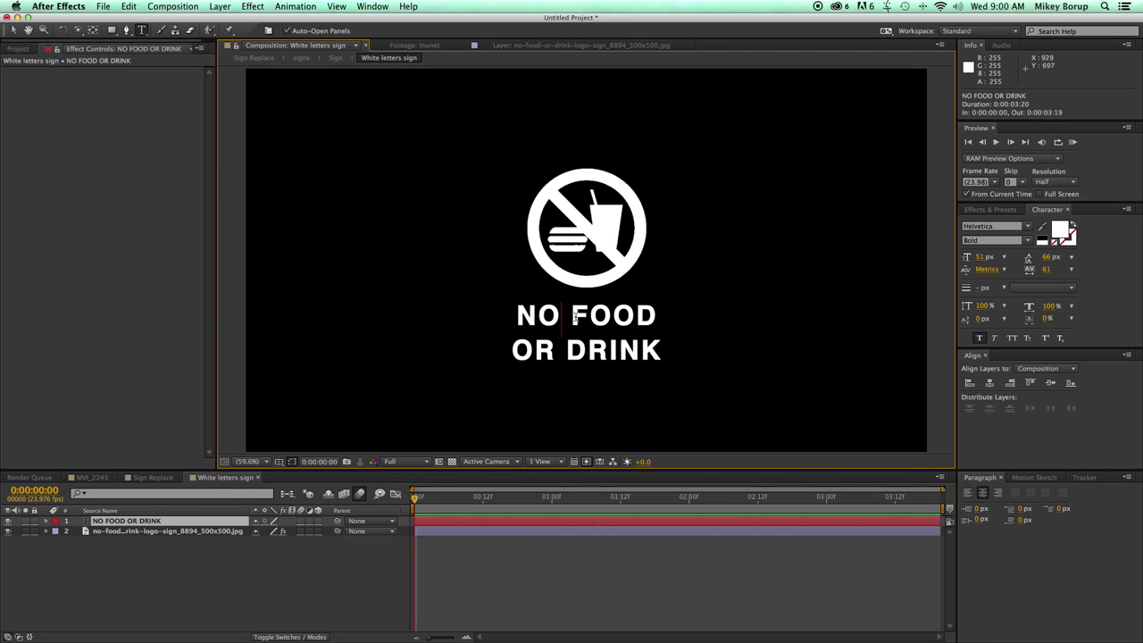
left_click_drag(561, 318, 516, 318)
type("YES")
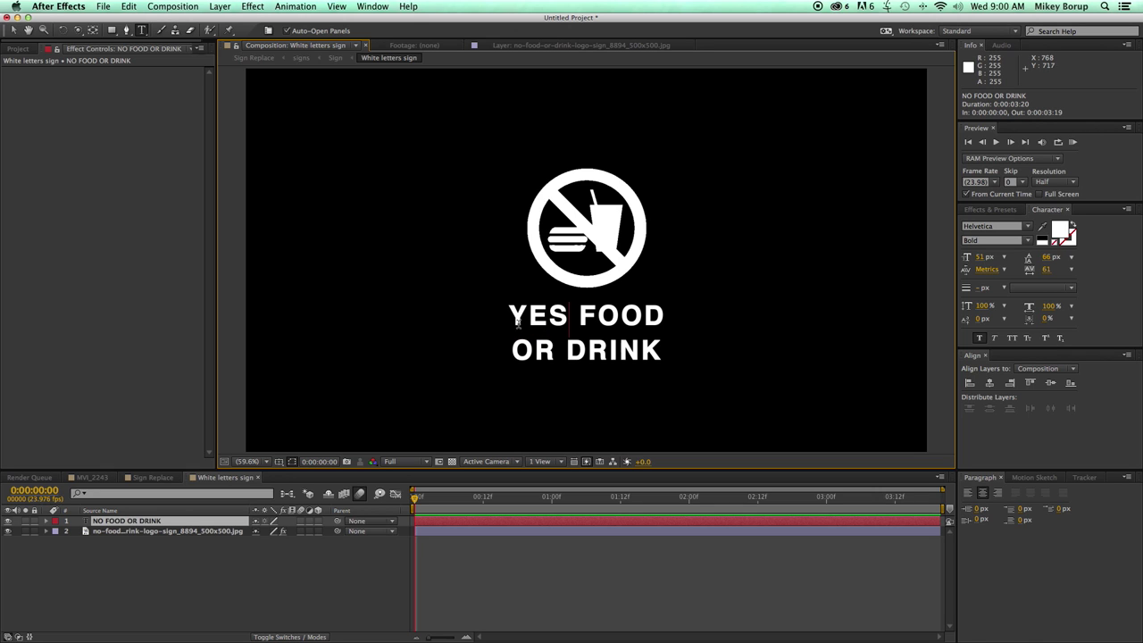
left_click(158, 478)
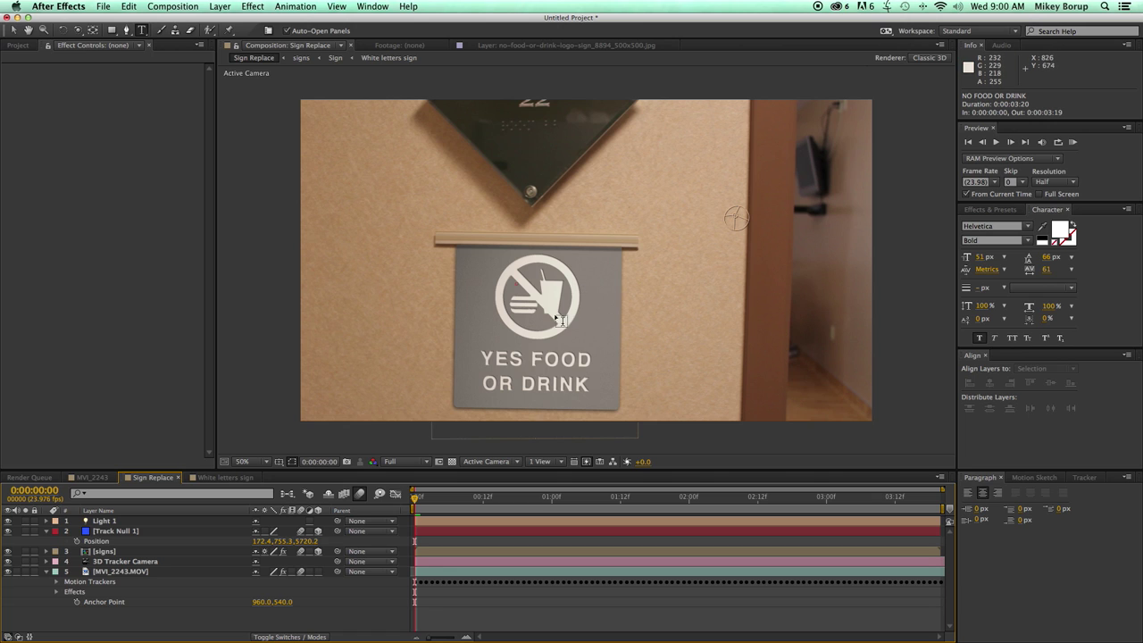
Return to the Sign Replace composition to check that the tracked sign now reads YES FOOD OR DRINK.
left_click(231, 478)
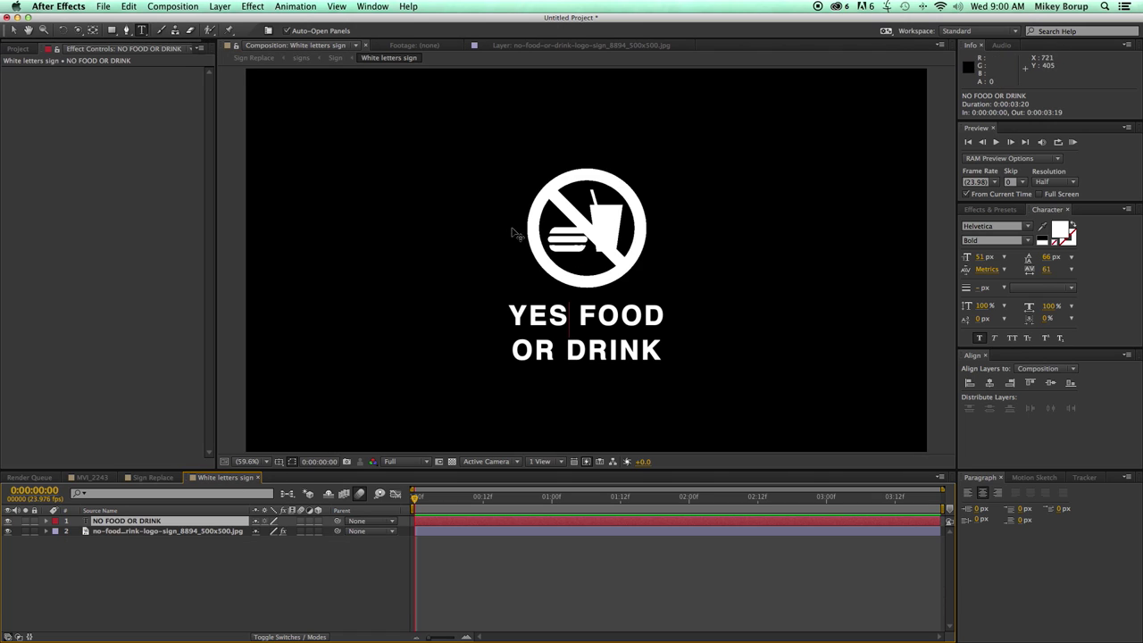
left_click(143, 478)
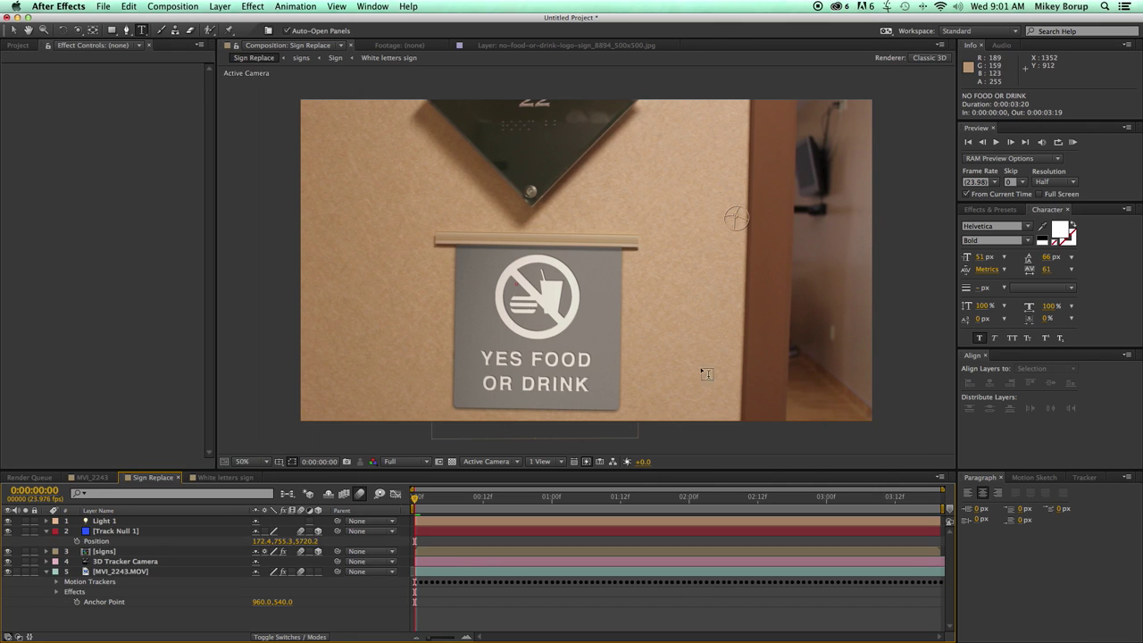